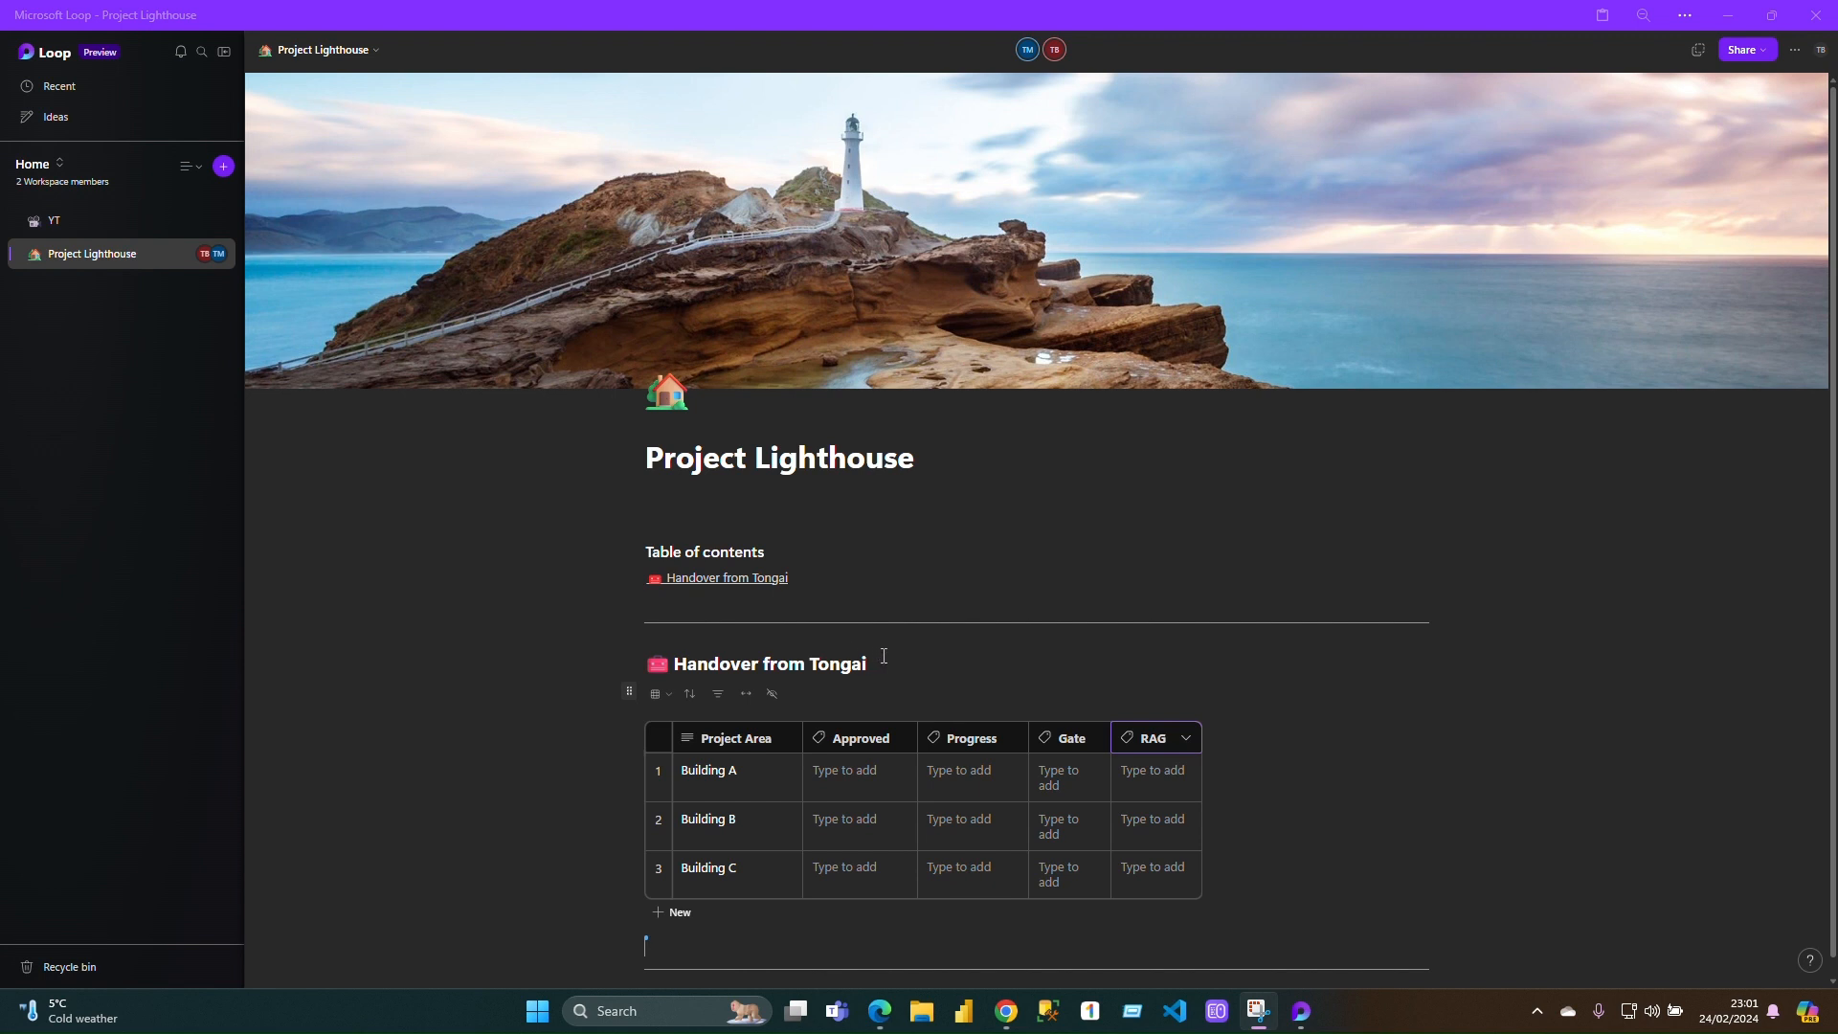
- Fill in the Building A row with Approved set to Yes, Progress to In progress and Gate to Dev
left_click(876, 781)
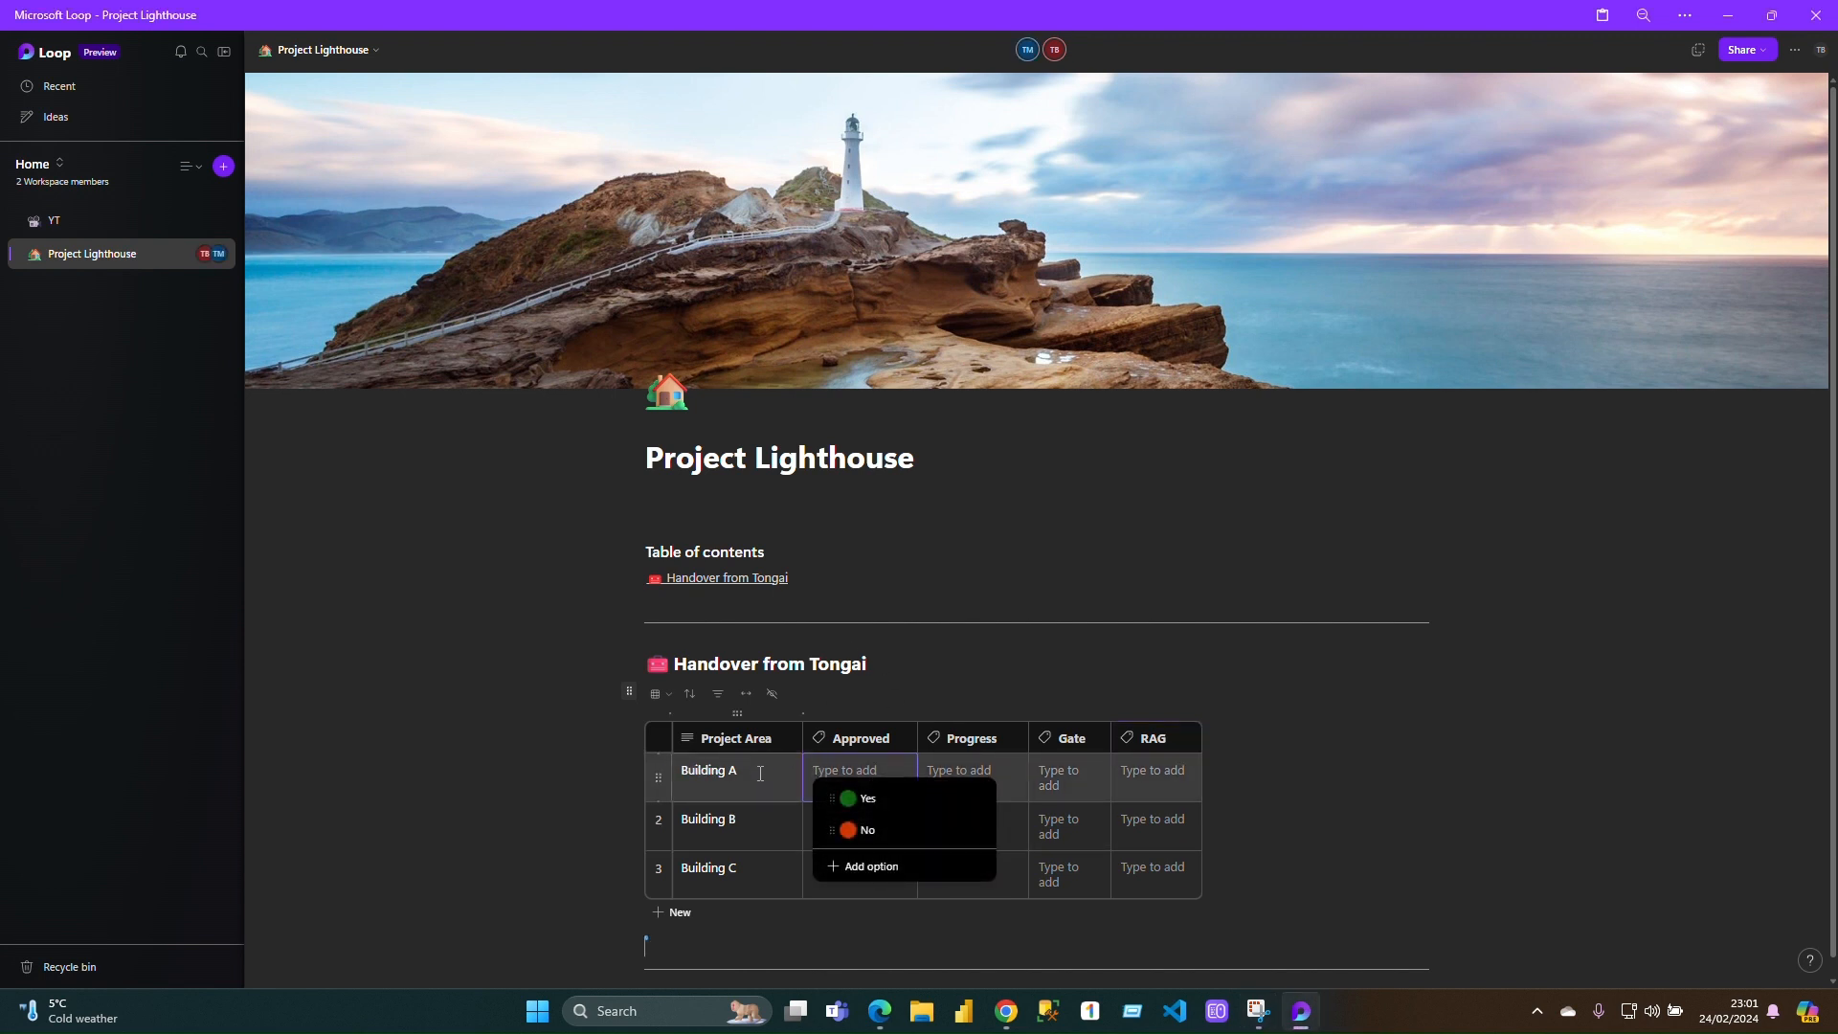
left_click(770, 770)
left_click_drag(770, 770, 772, 874)
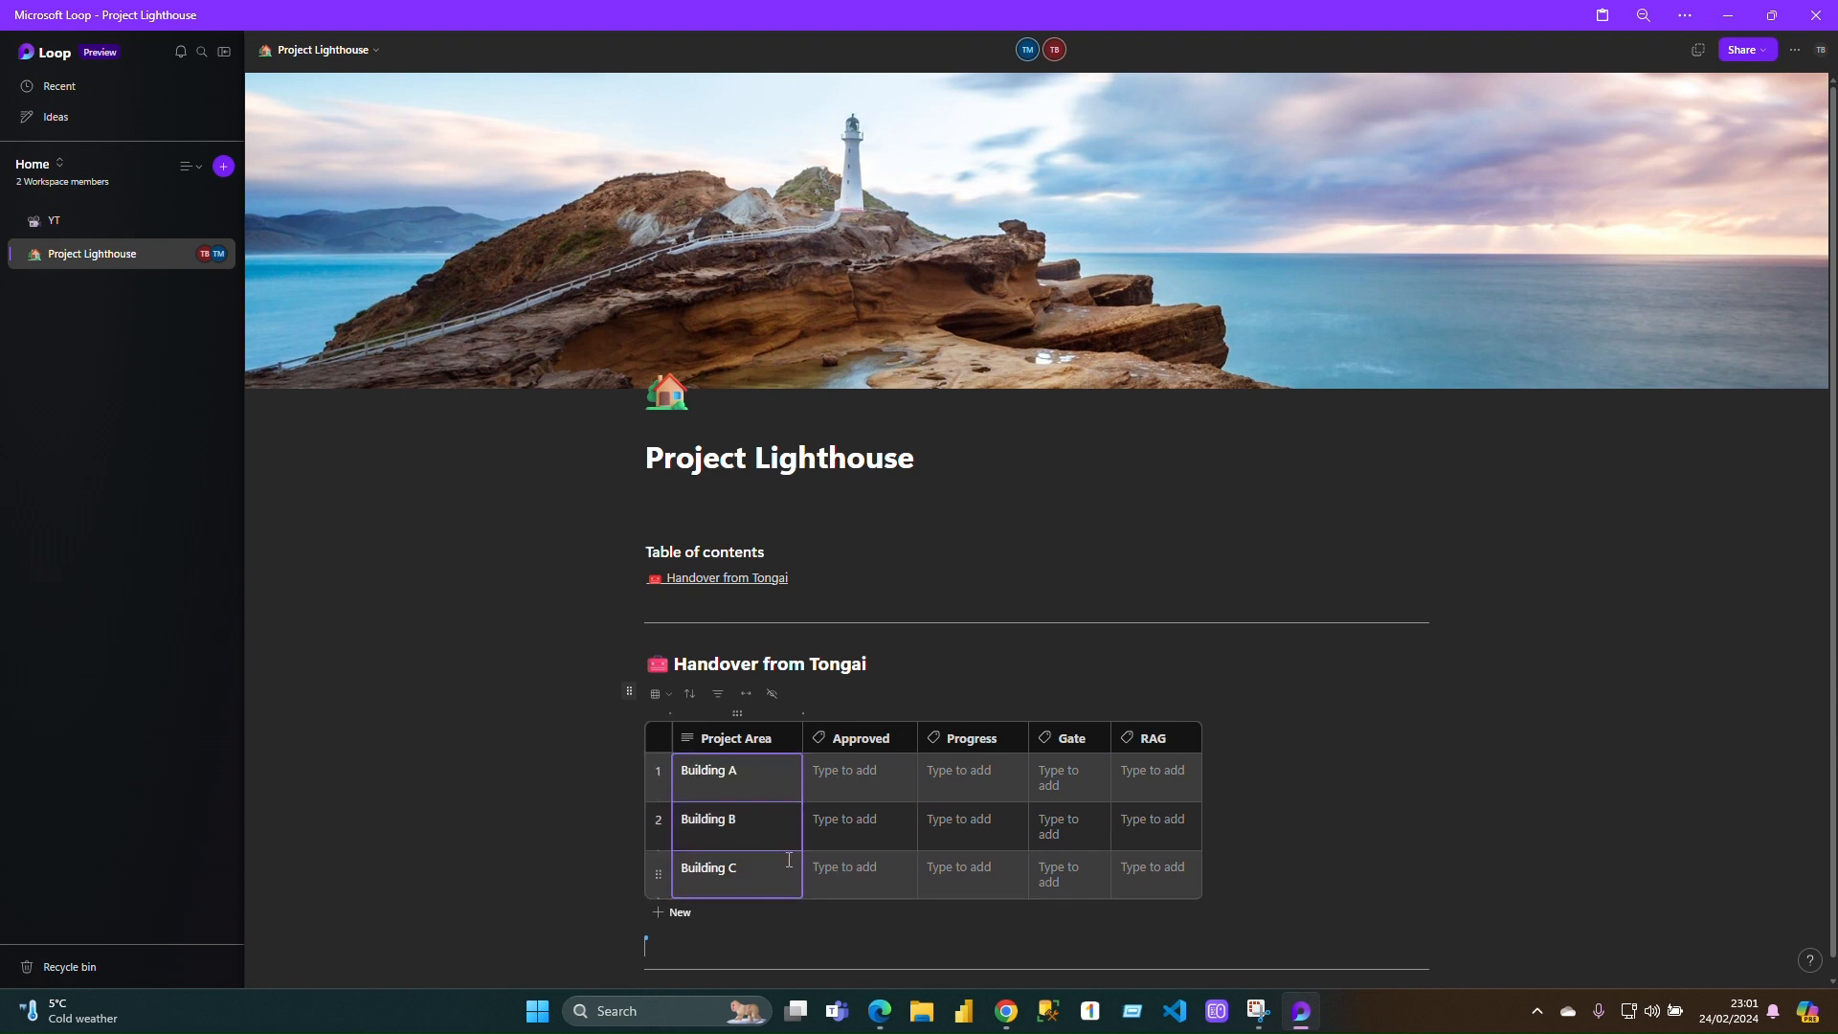
left_click(862, 779)
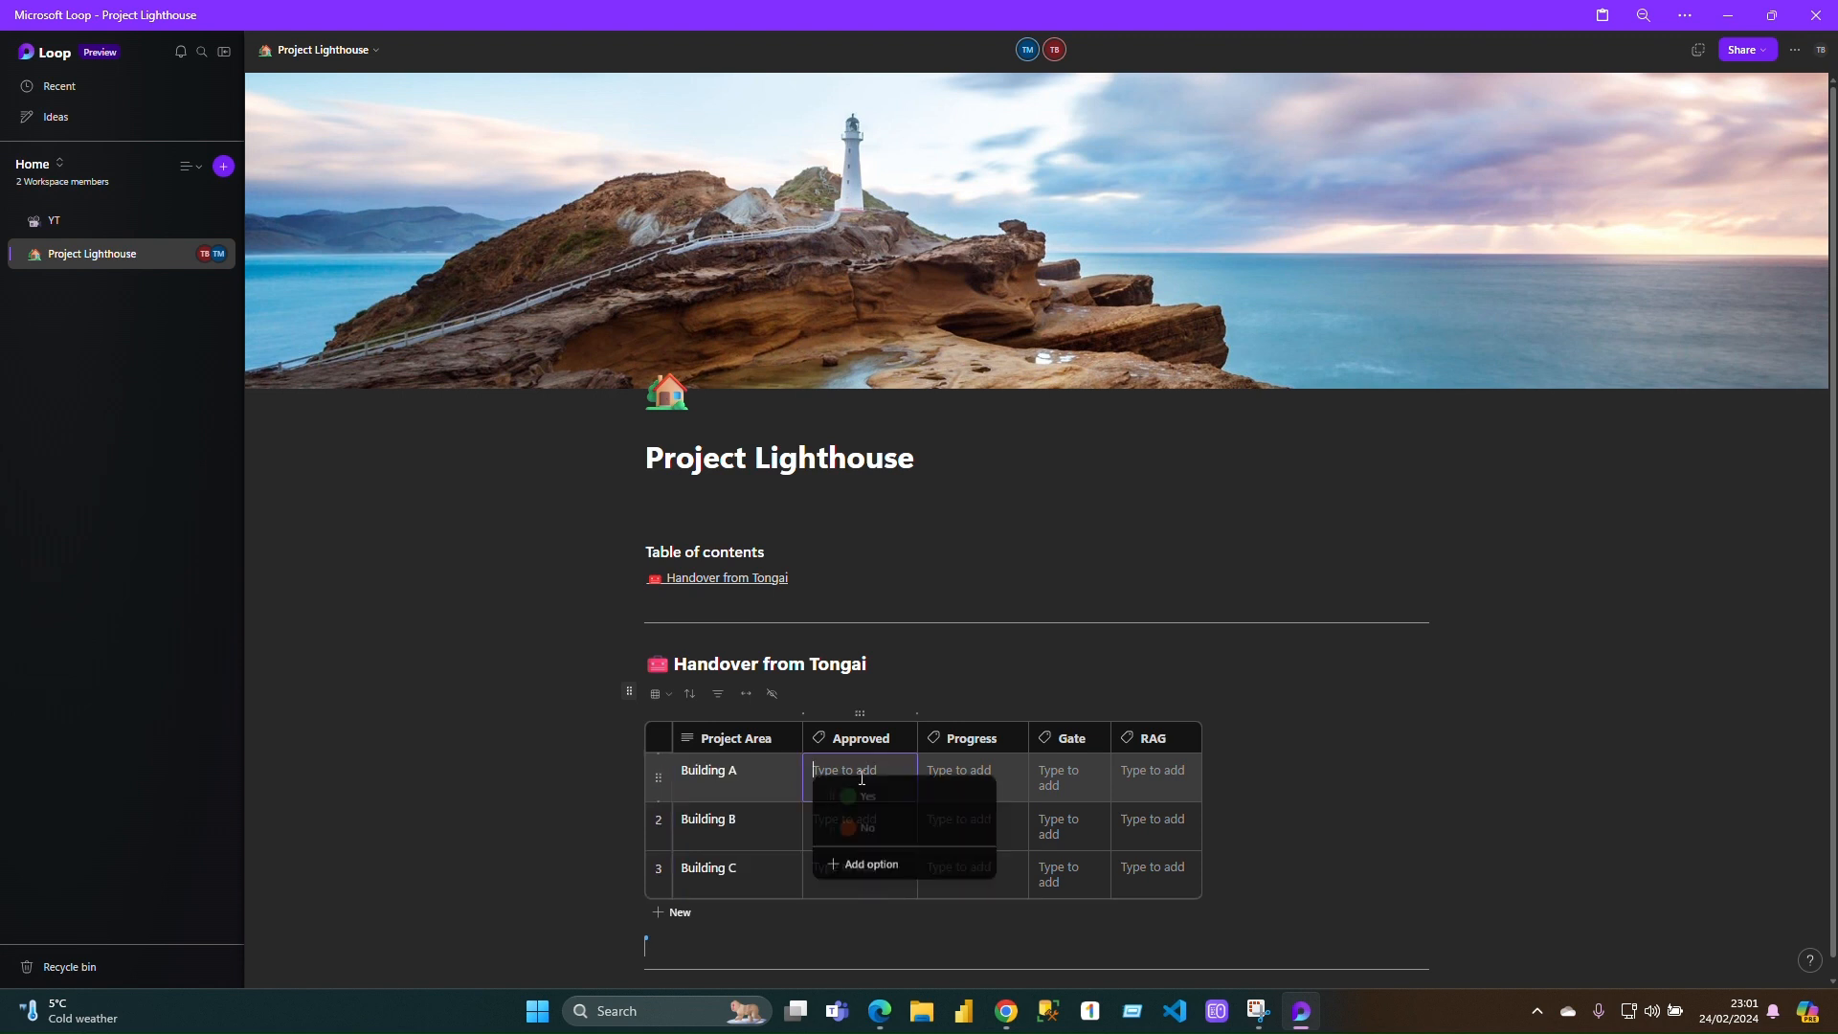
left_click(873, 798)
left_click(959, 783)
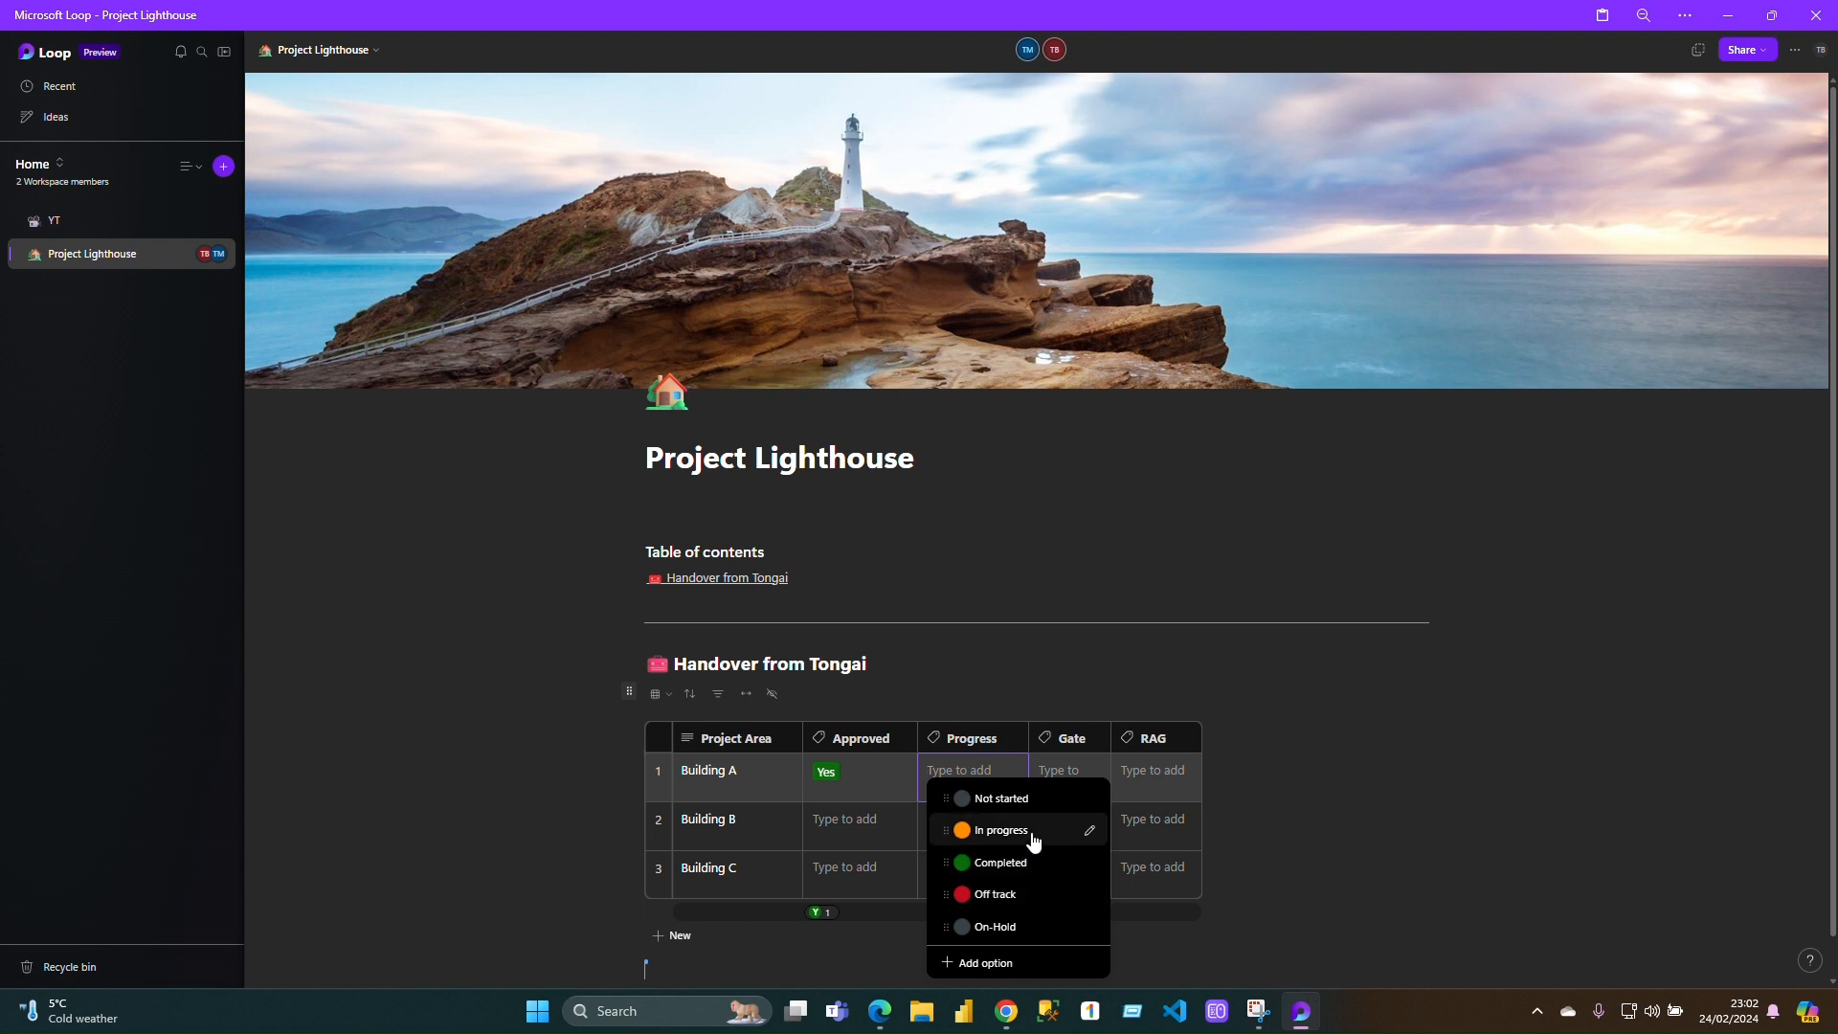
left_click(1033, 840)
left_click(1065, 777)
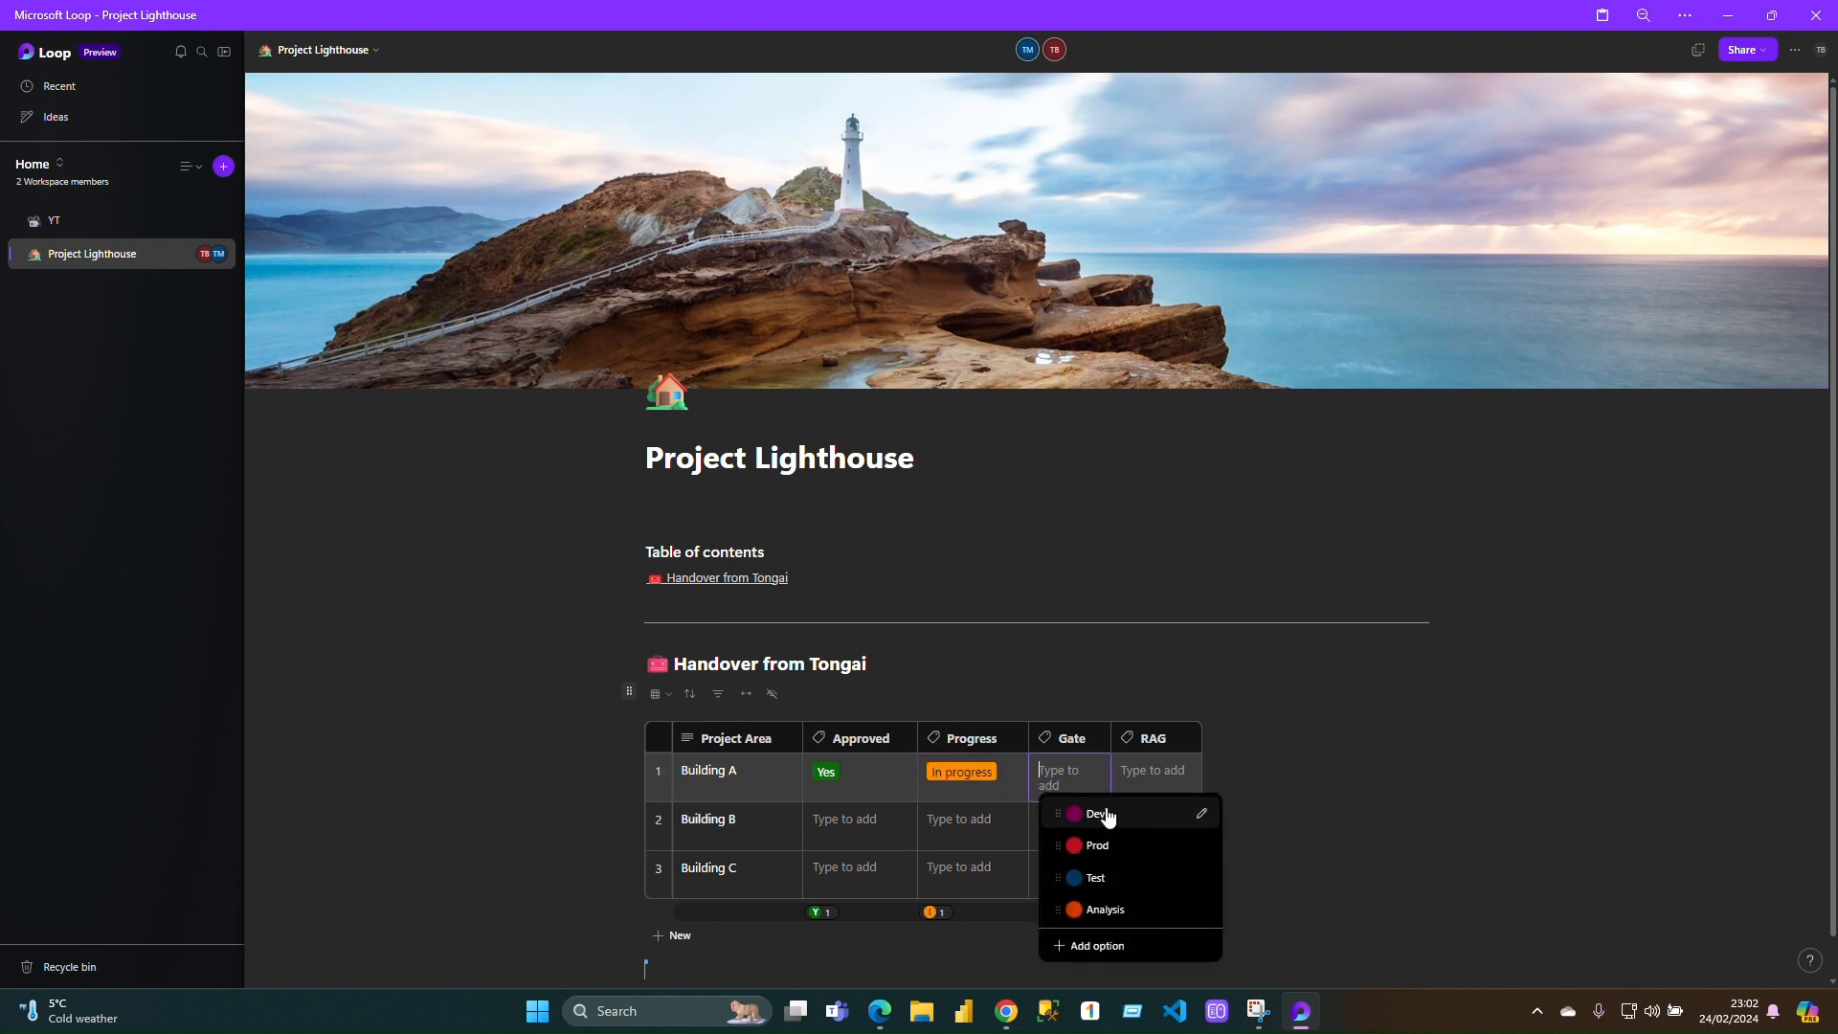
left_click(1099, 814)
- Switch the RAG column to the RAG label group with Red, Amber and Green, and mark Building A as Green
left_click(1156, 773)
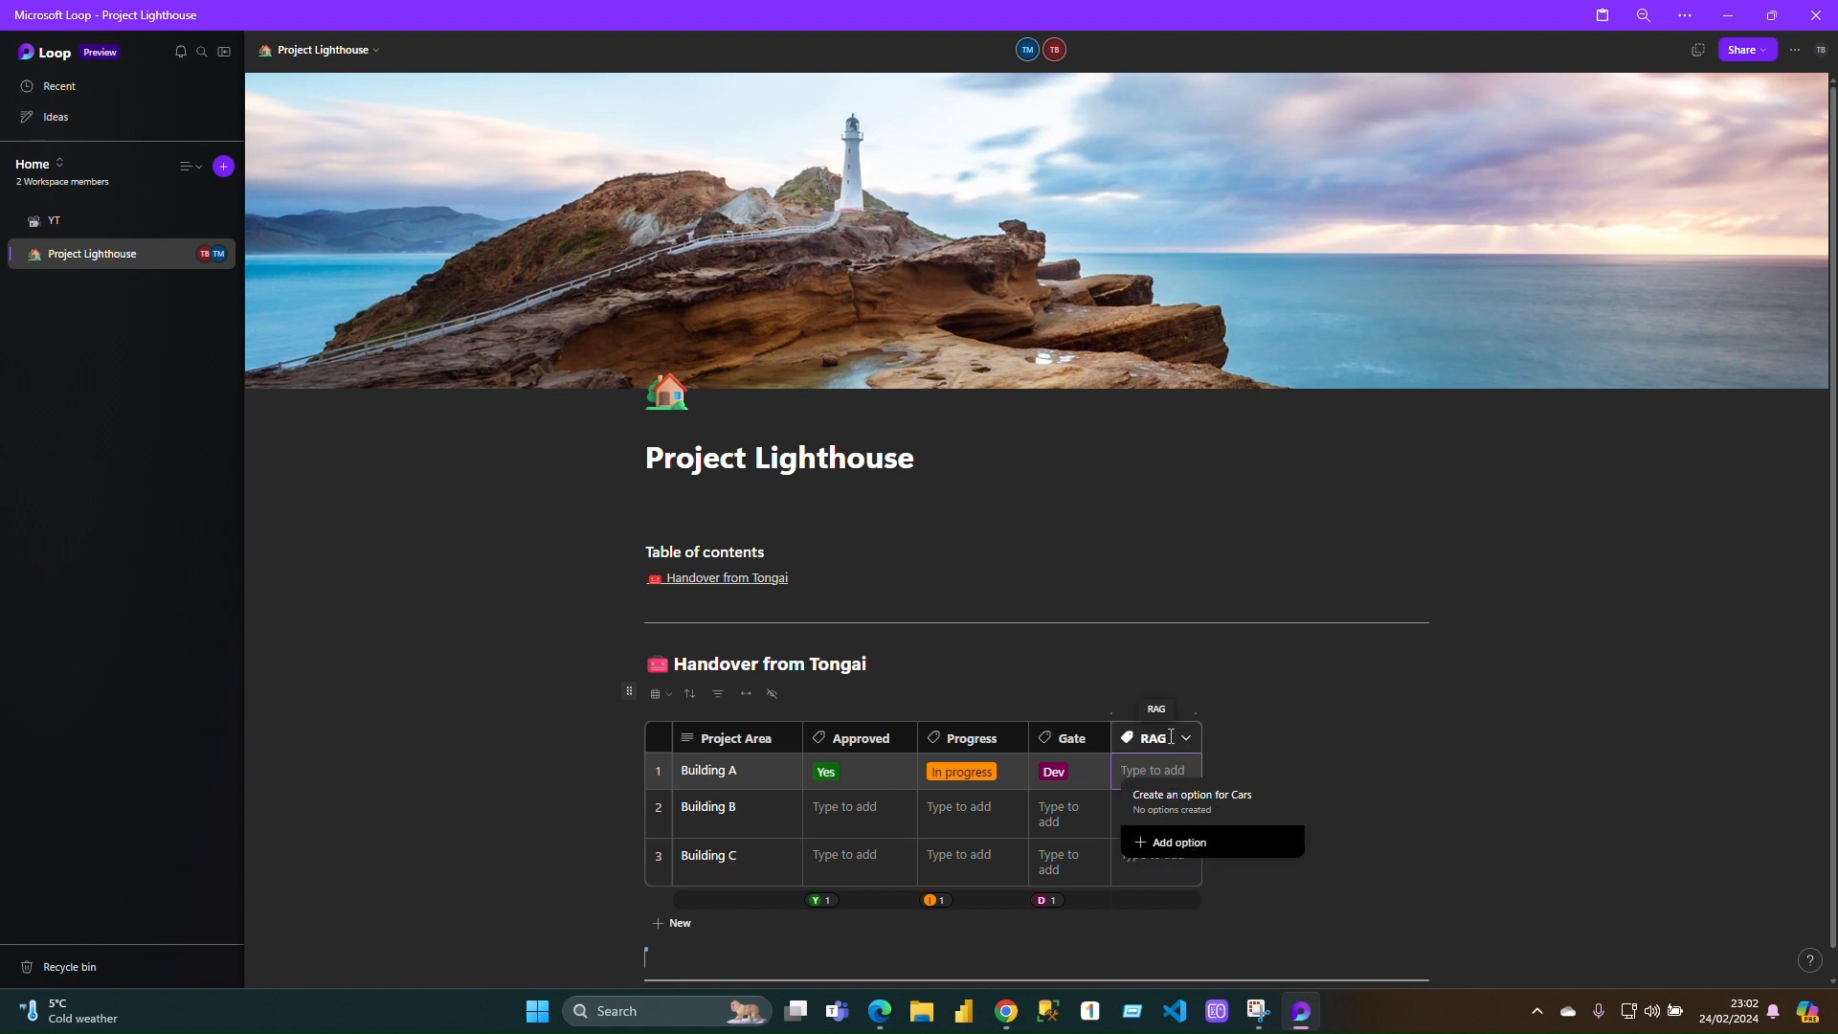
key("Escape")
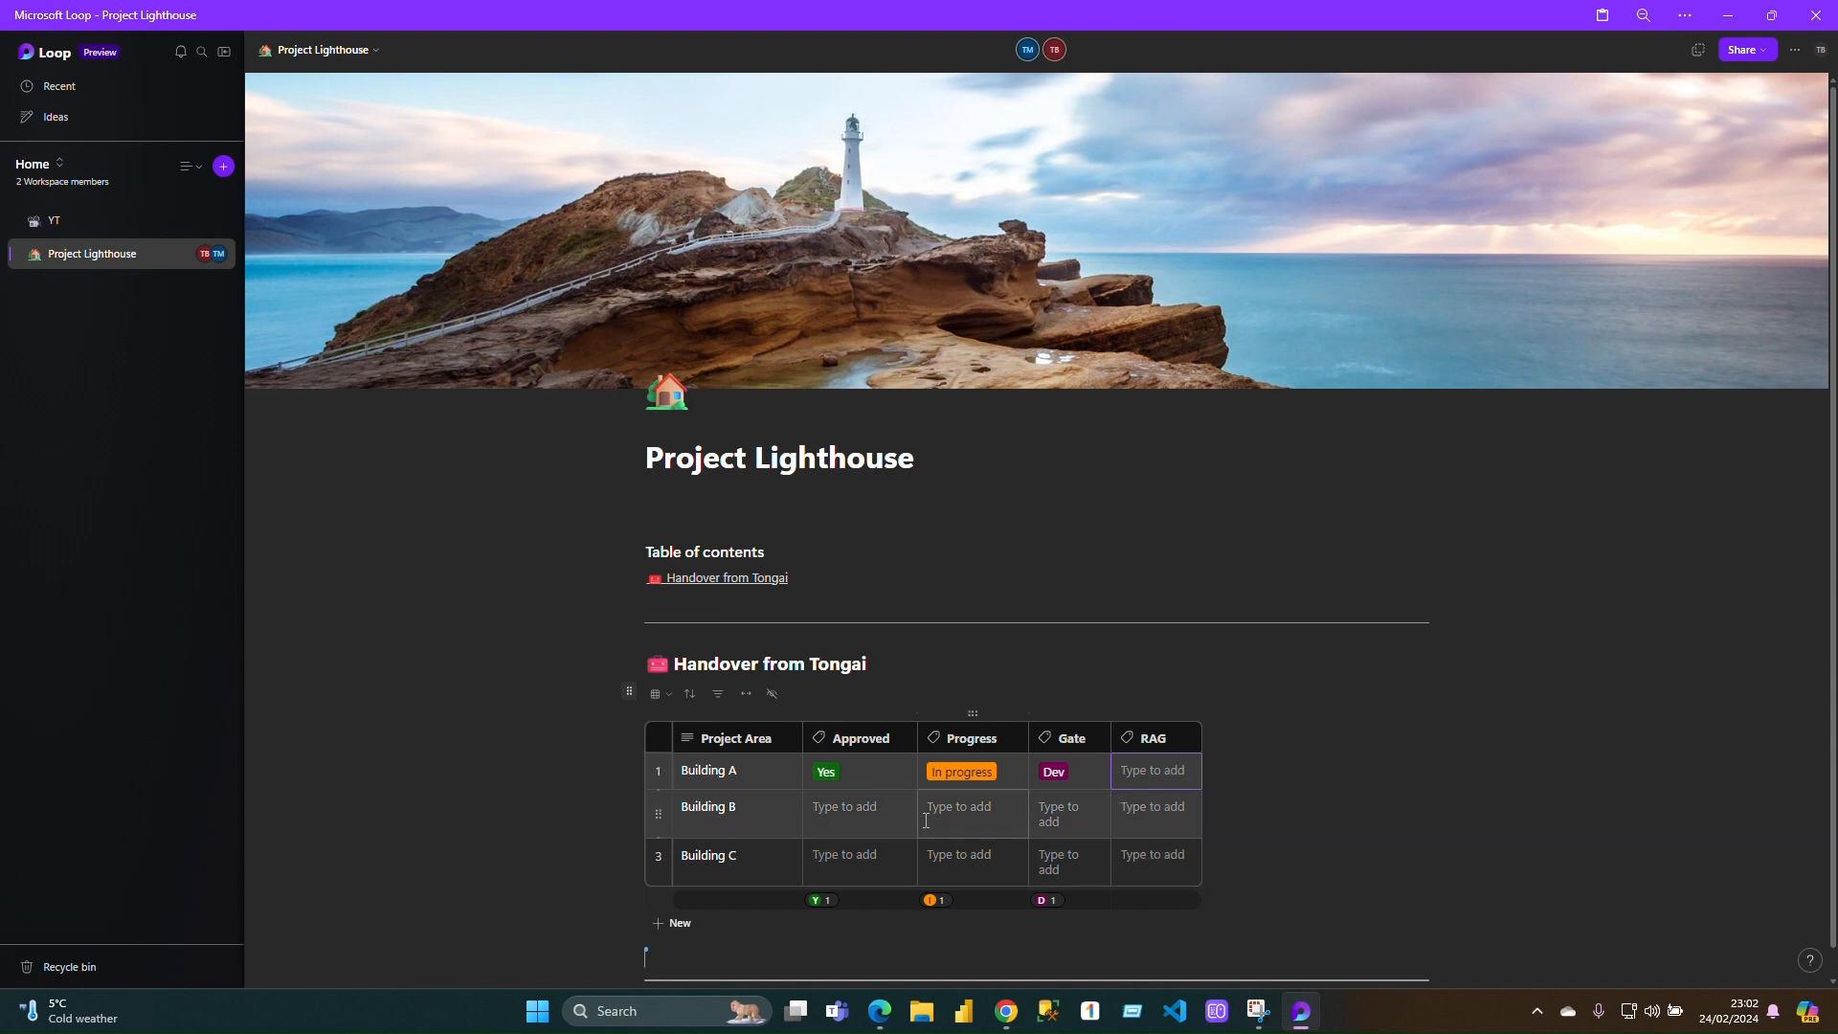
left_click(1187, 739)
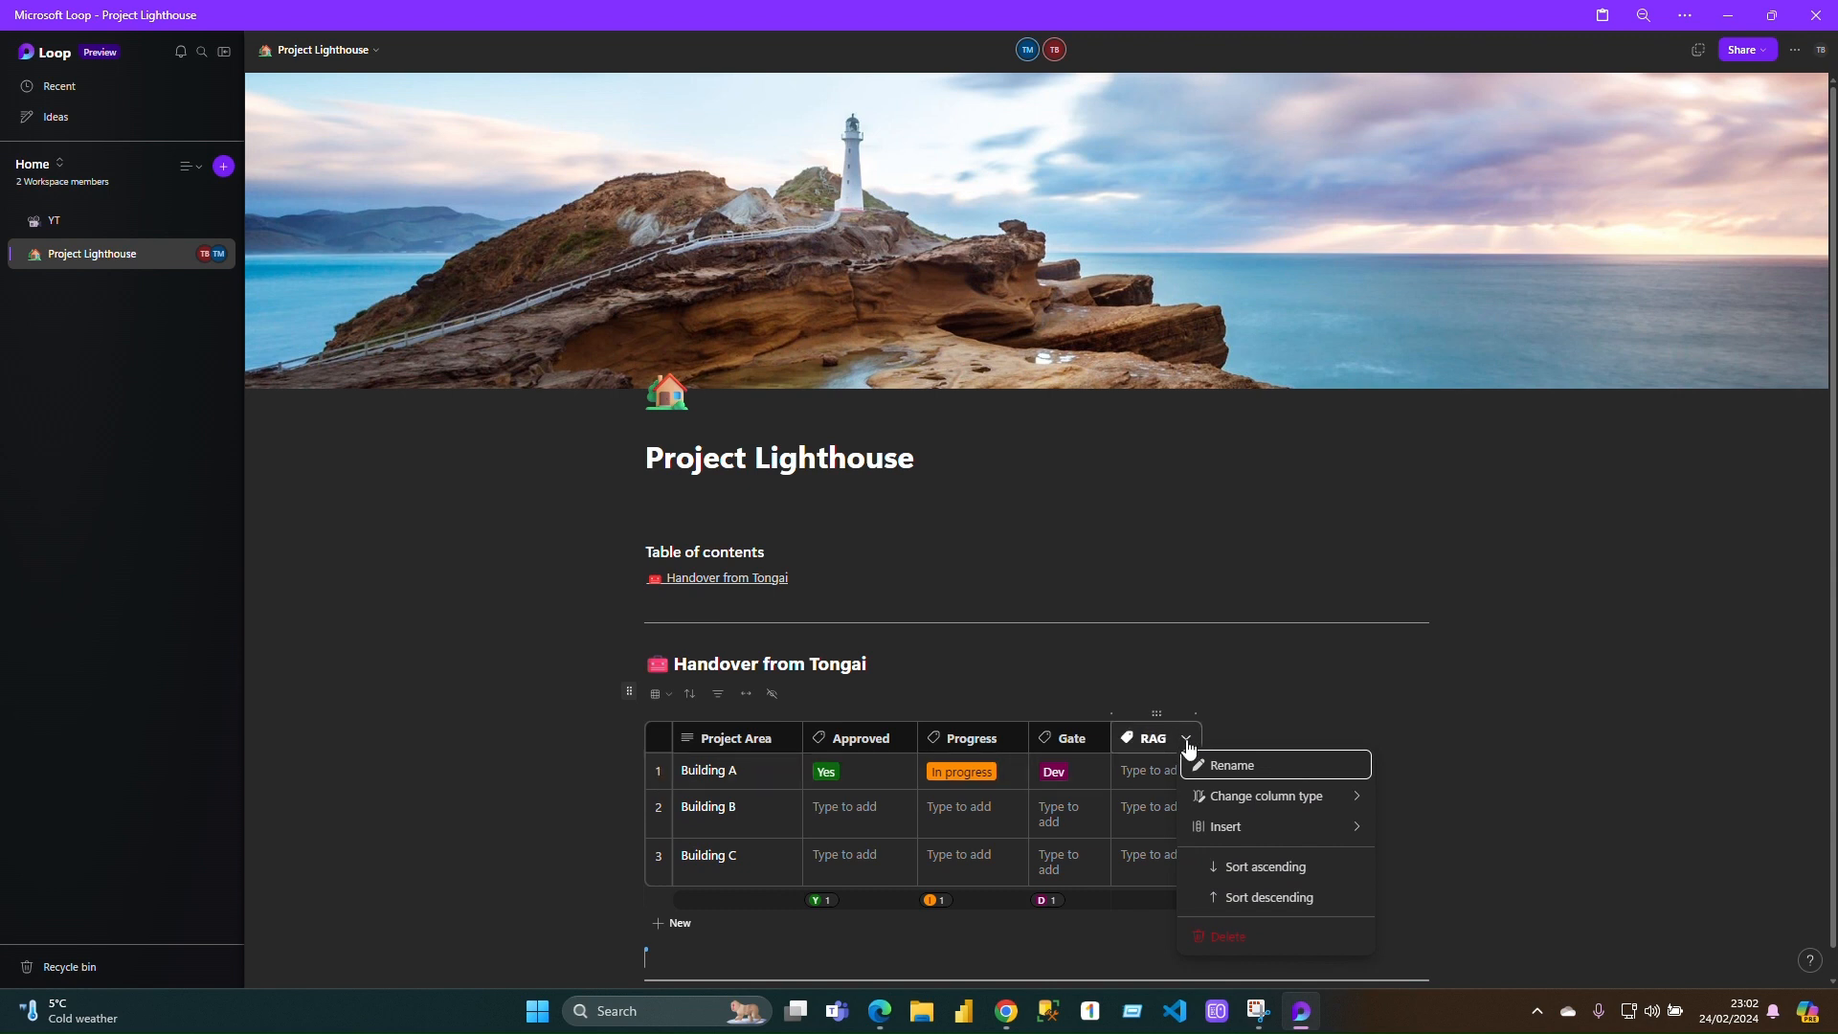
left_click(1298, 802)
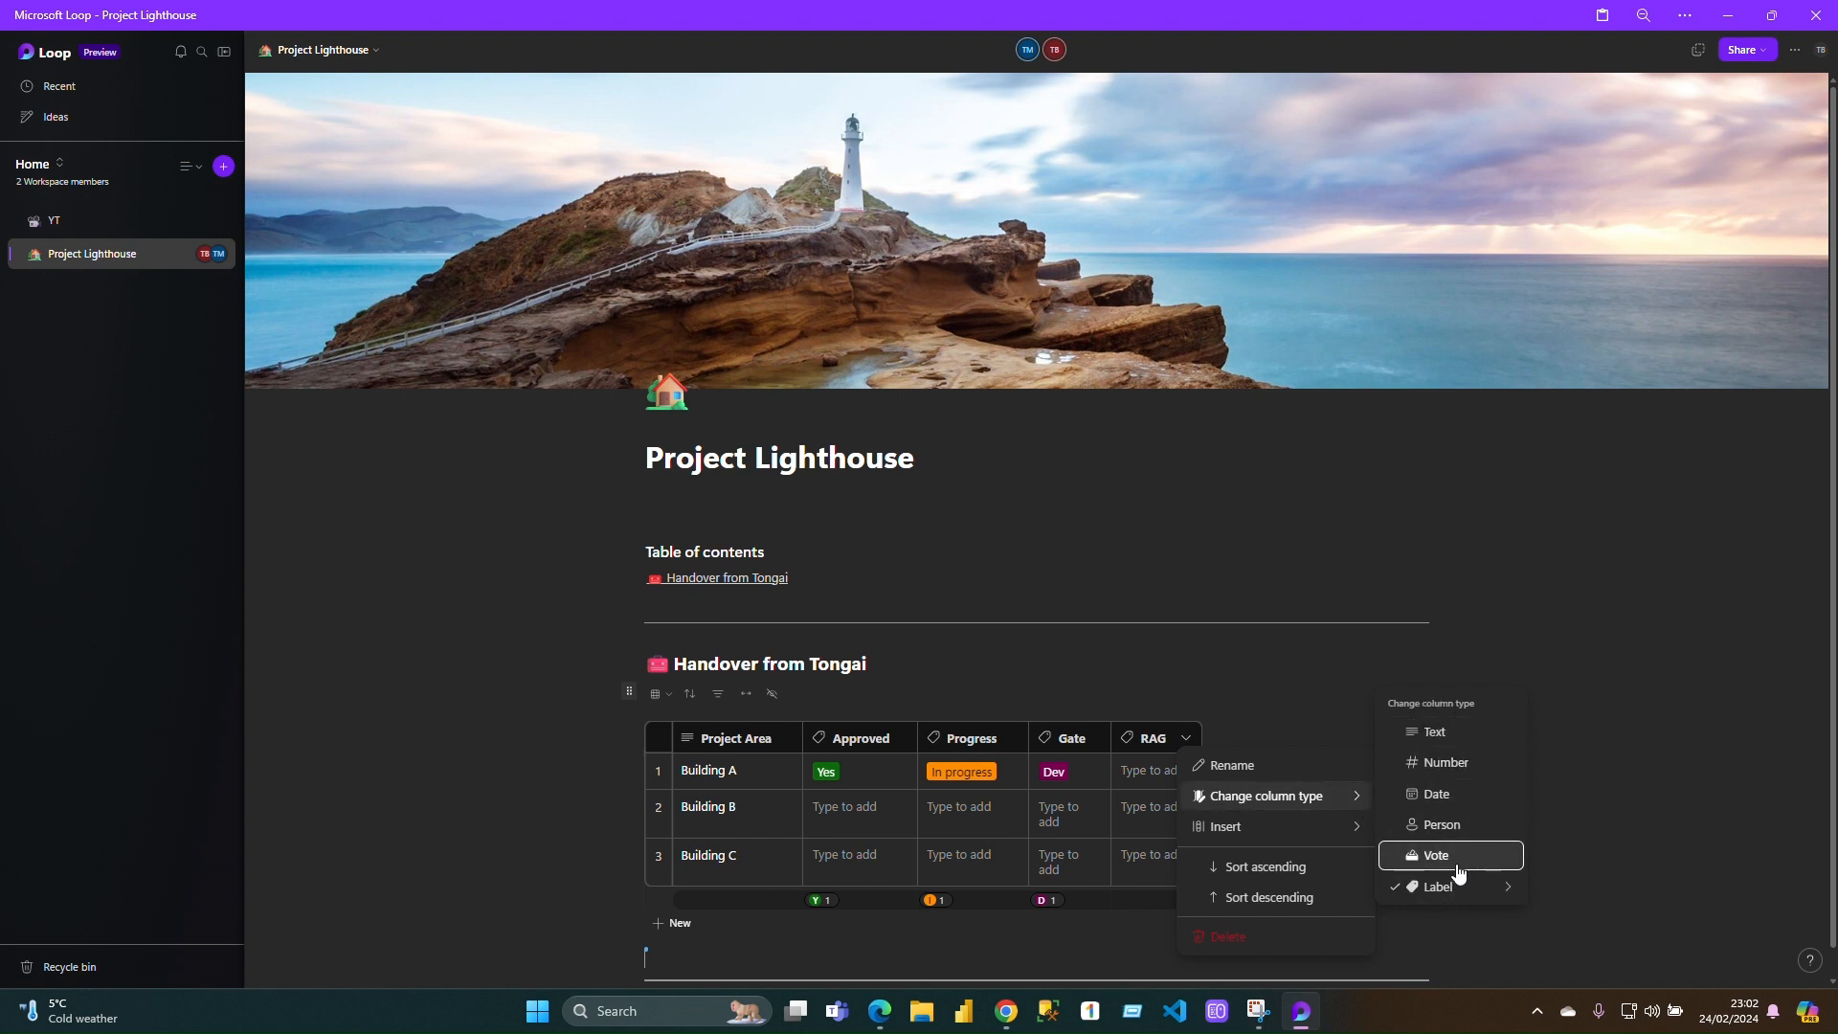
mouse_move(1503, 897)
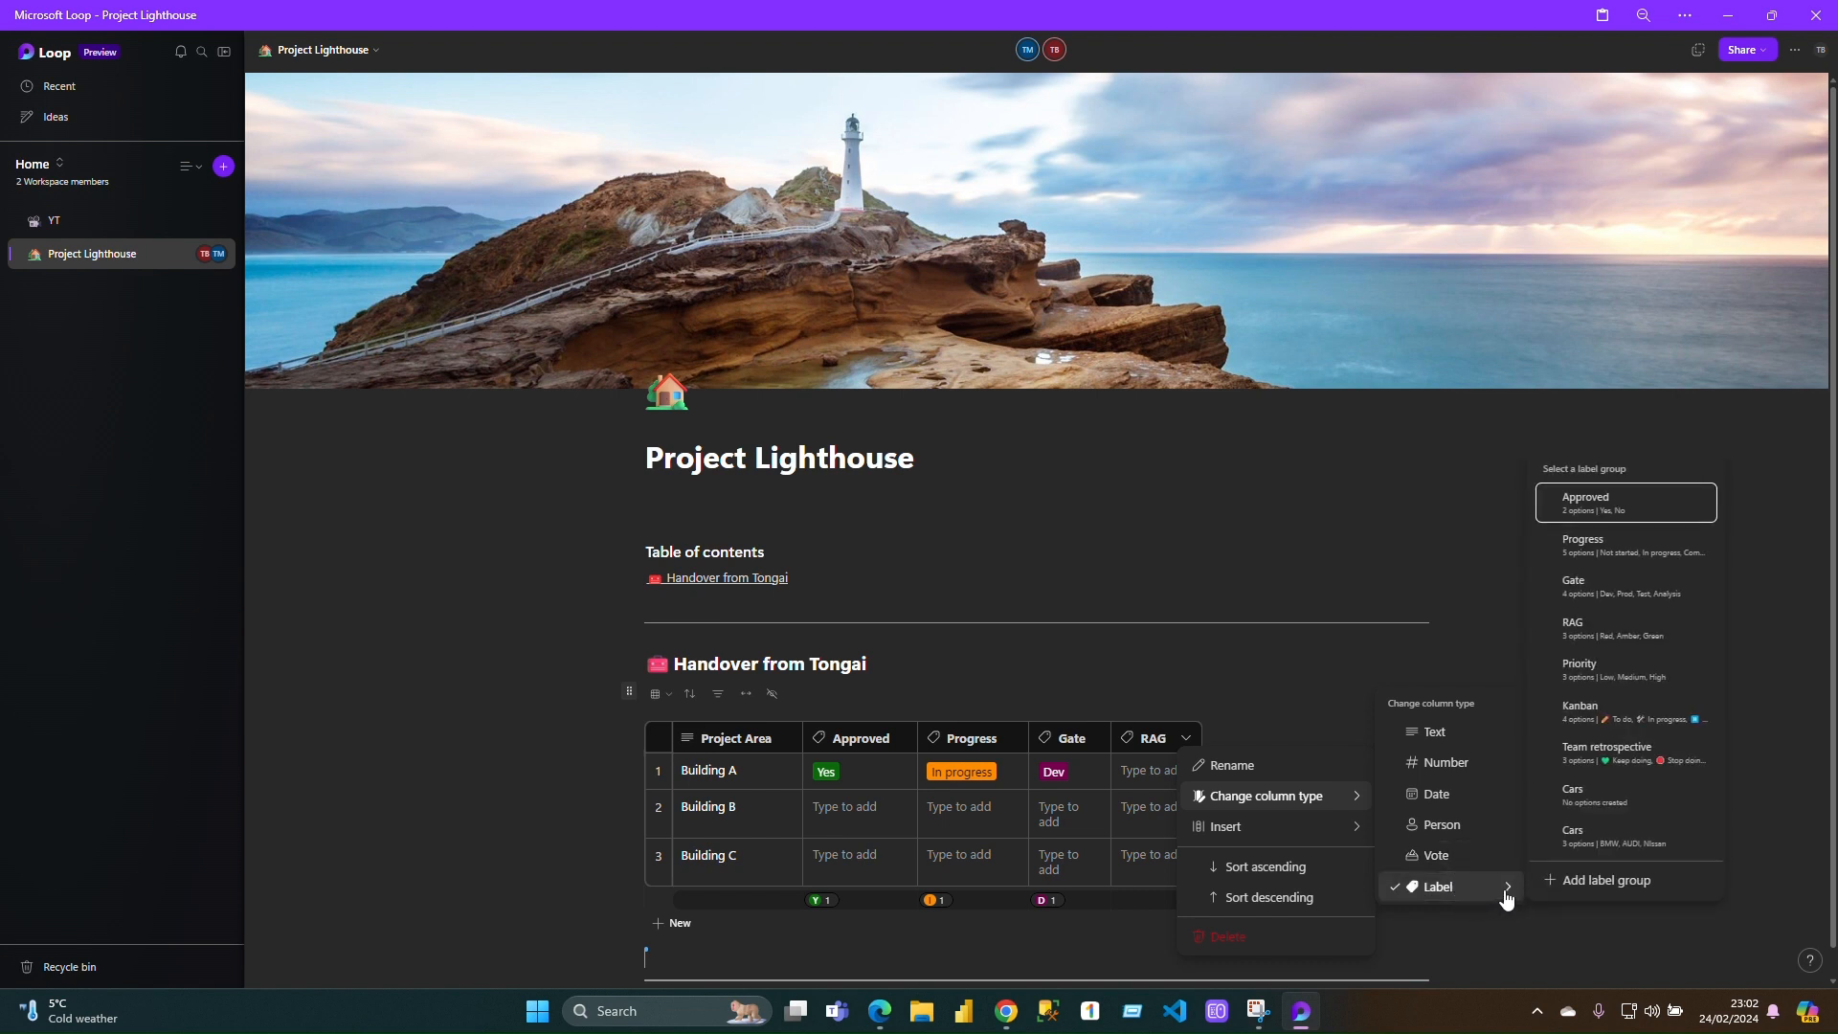
left_click(1610, 638)
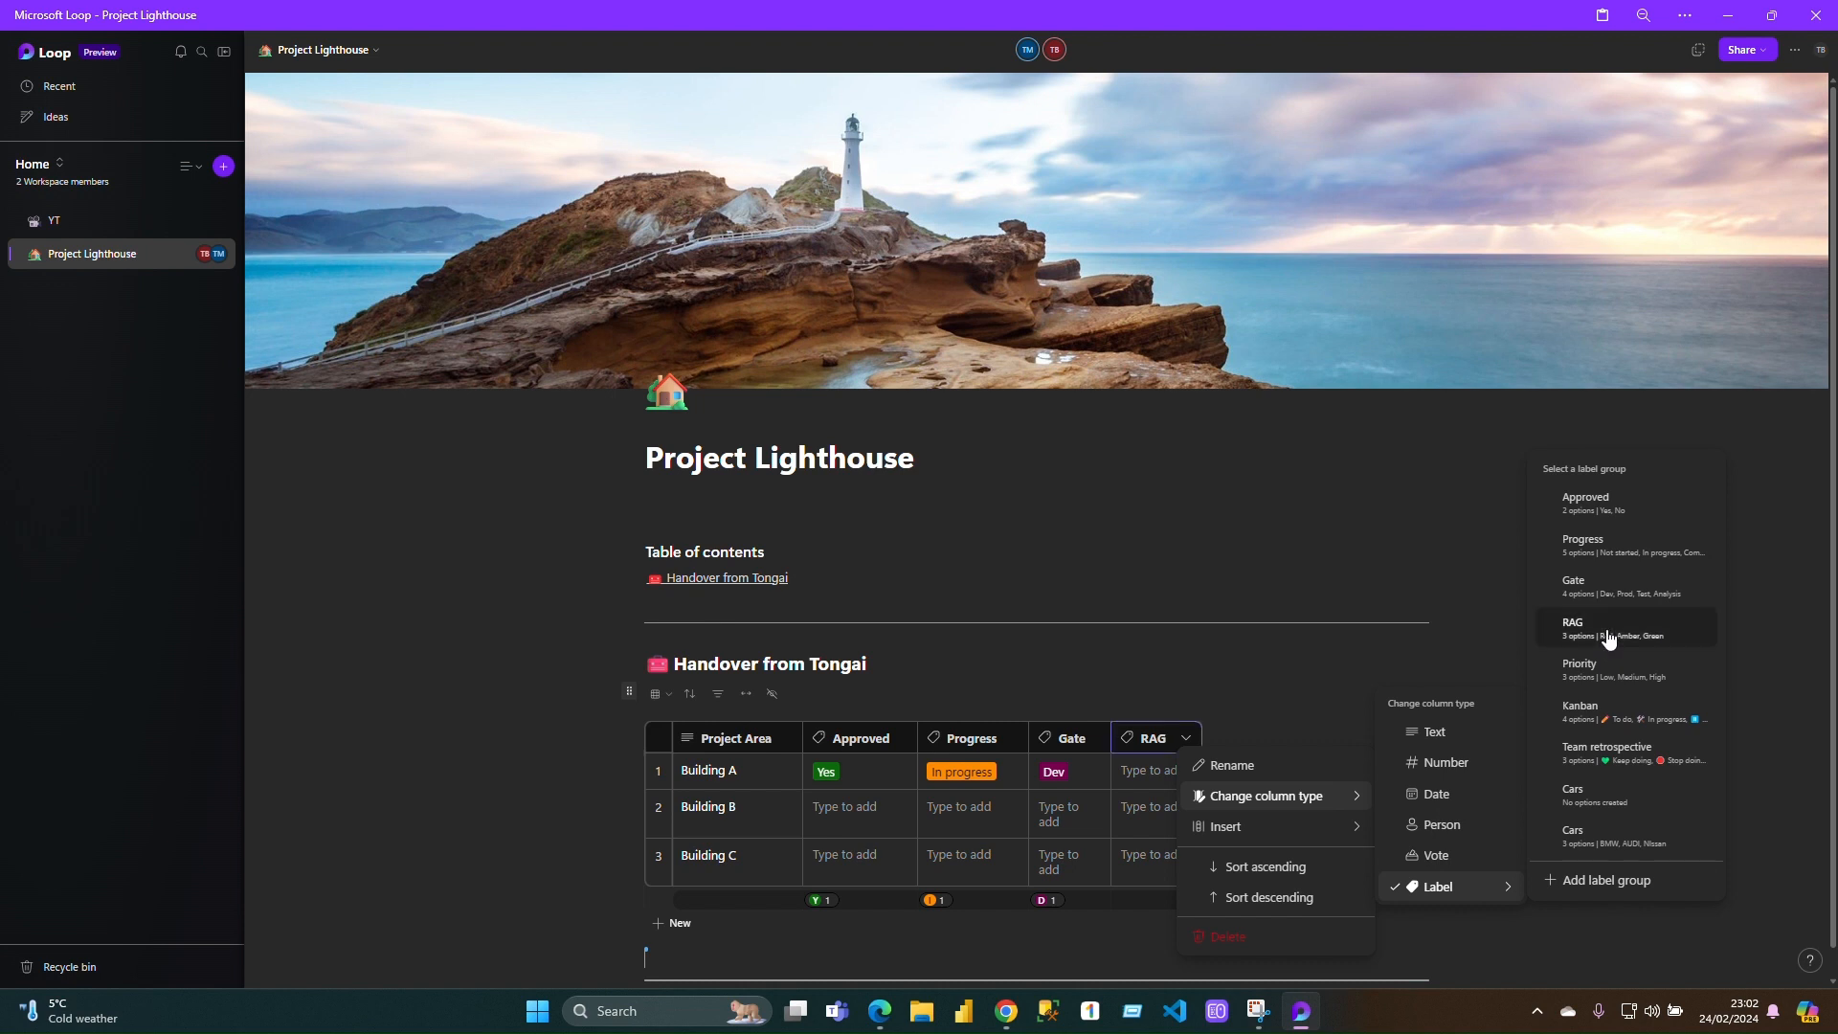
left_click(1196, 777)
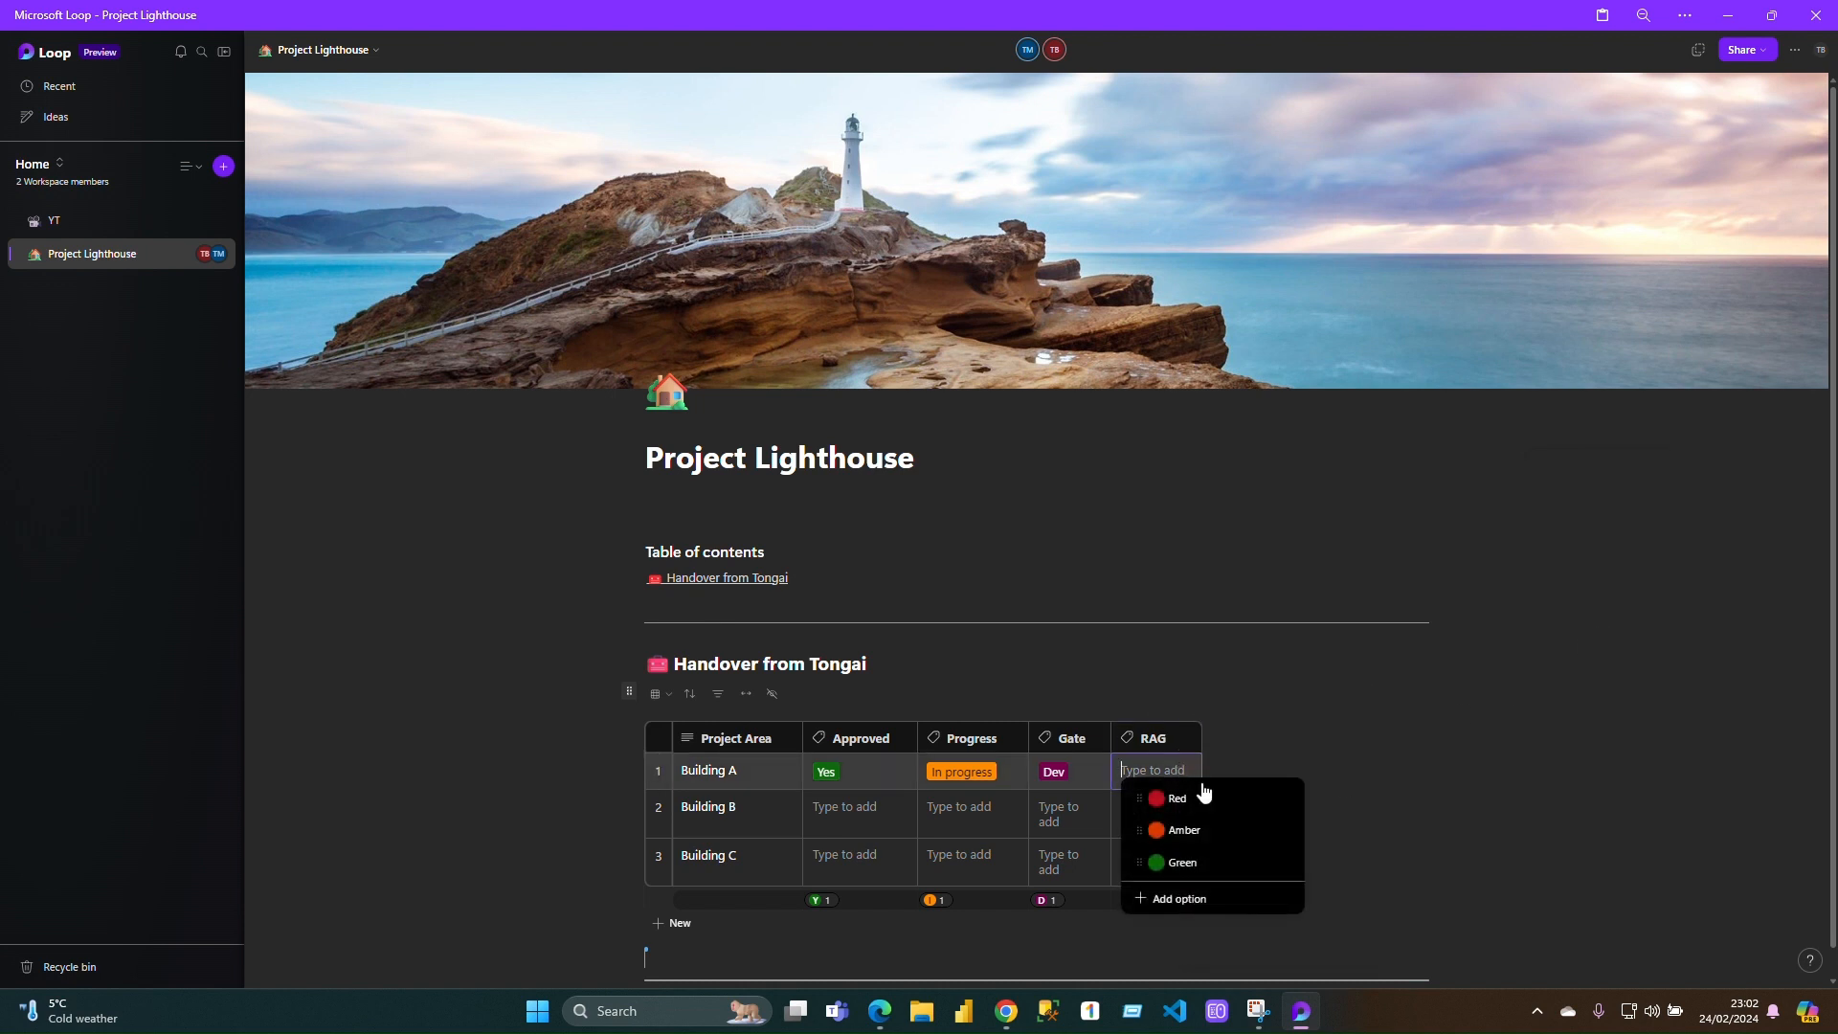
left_click(1203, 864)
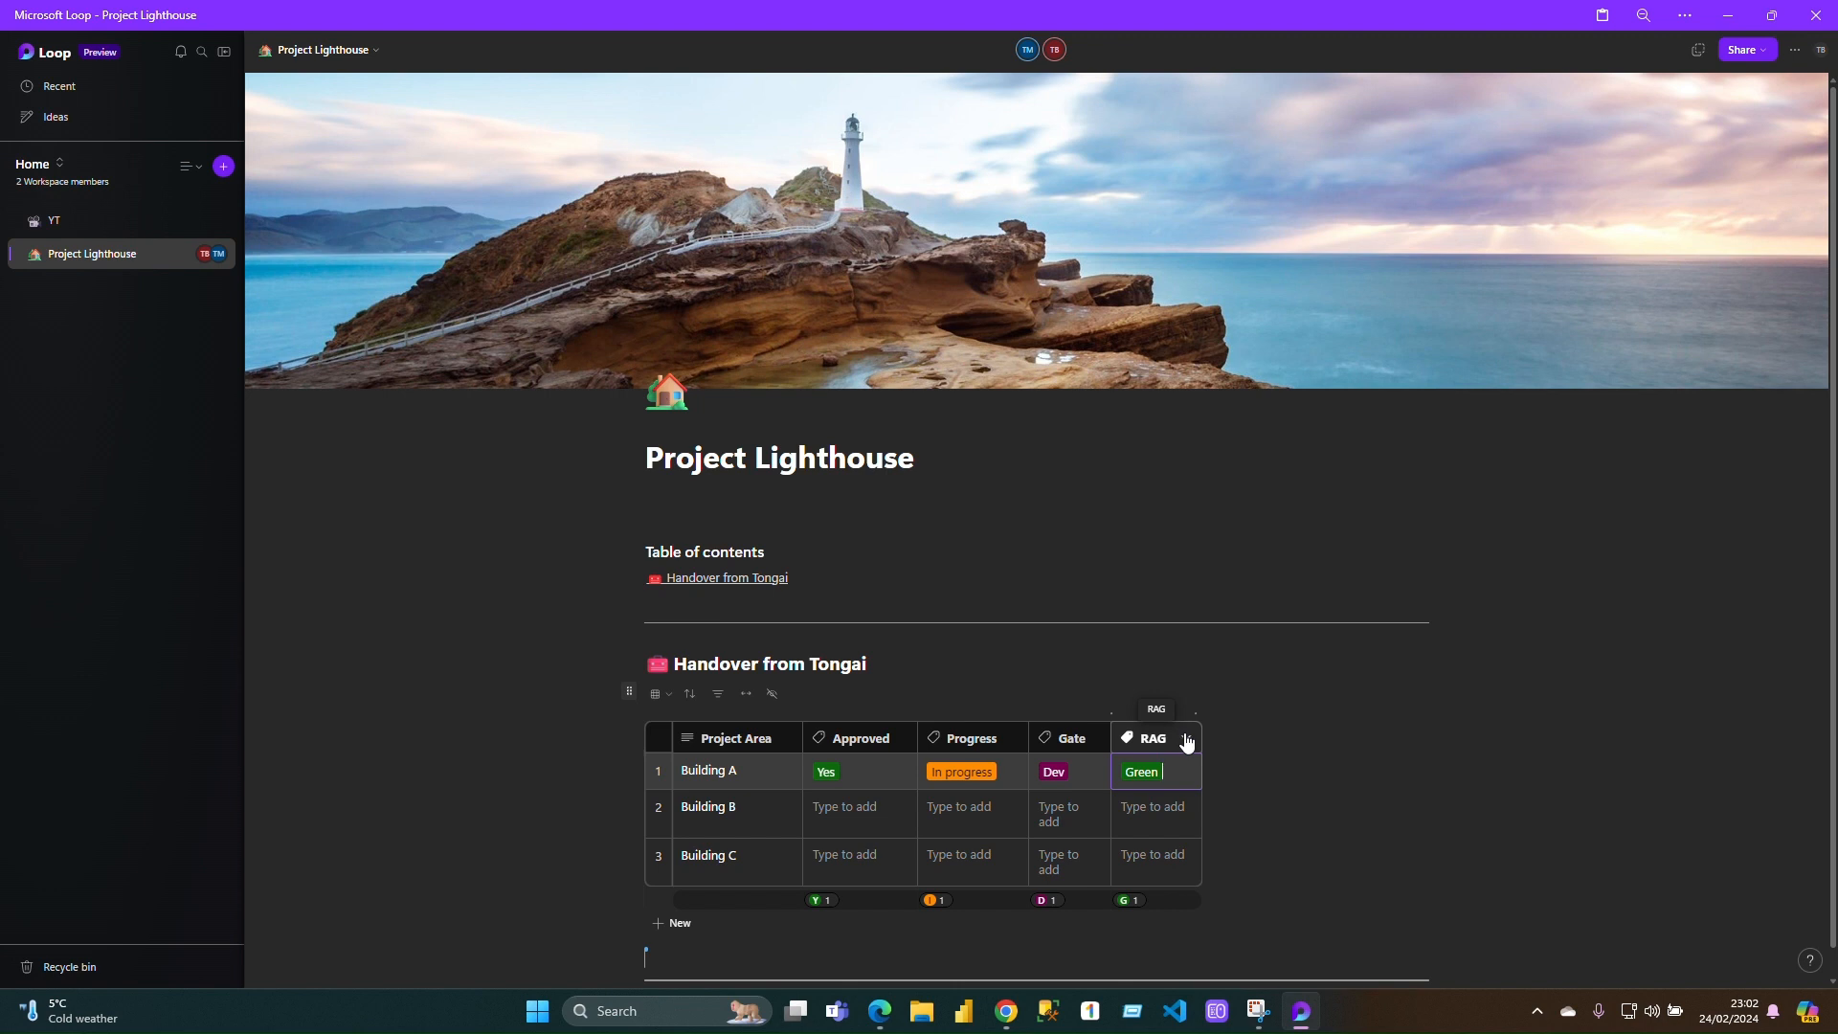
- Insert a new column after RAG and name it Cars
left_click(1196, 714)
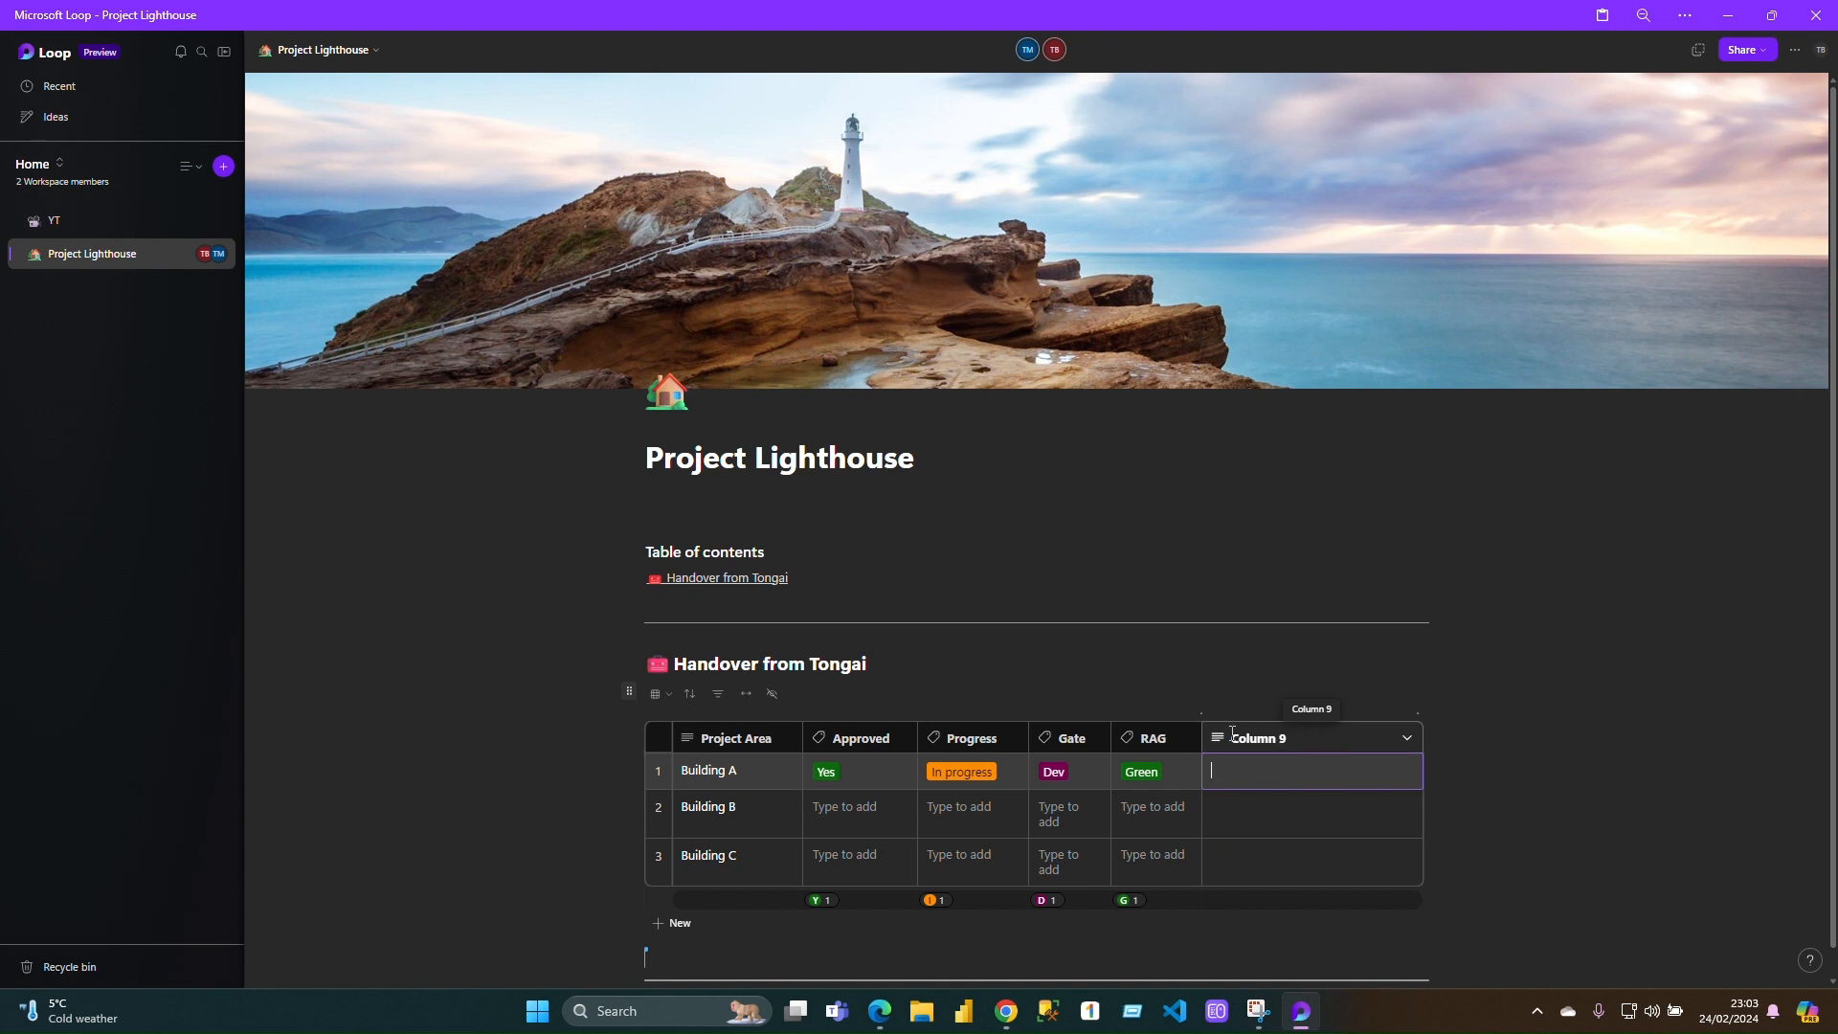
left_click(1297, 737)
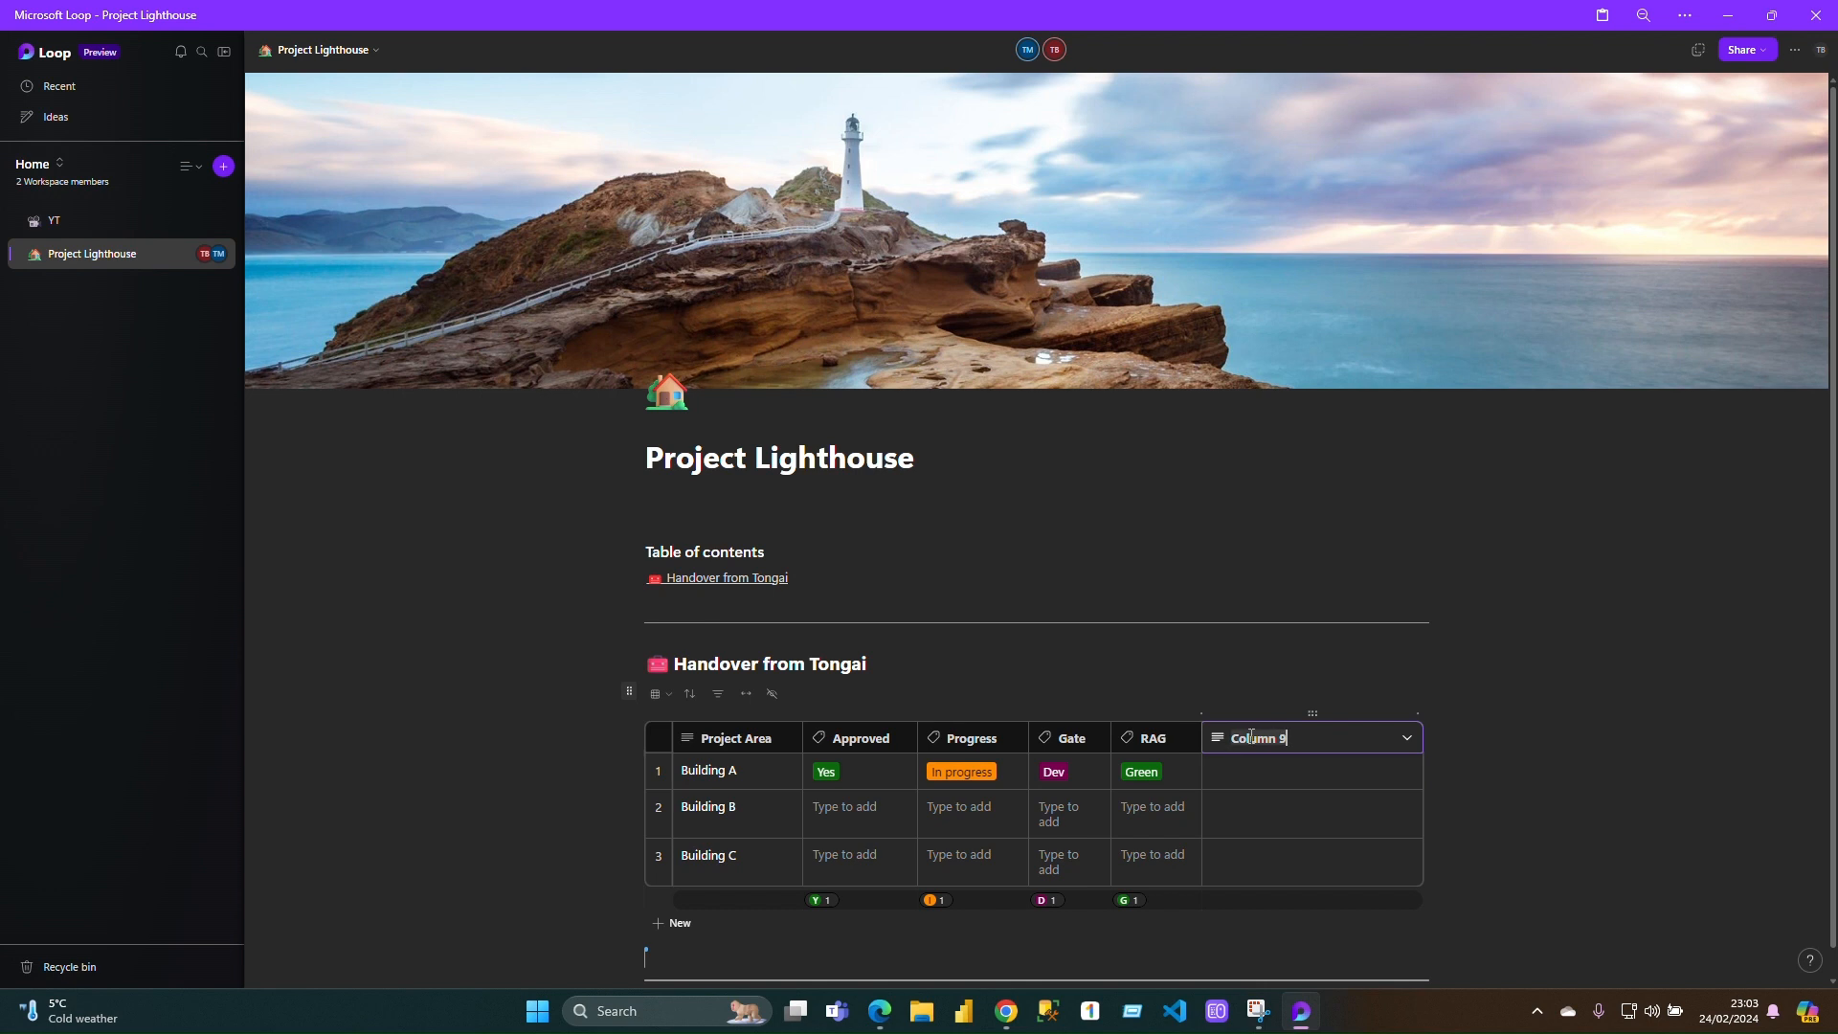
type("C")
type("om")
key("BackSpace")
key("BackSpace")
type("ars")
- Change the Cars column to the Label type using the Cars label group that has no options
left_click(1407, 737)
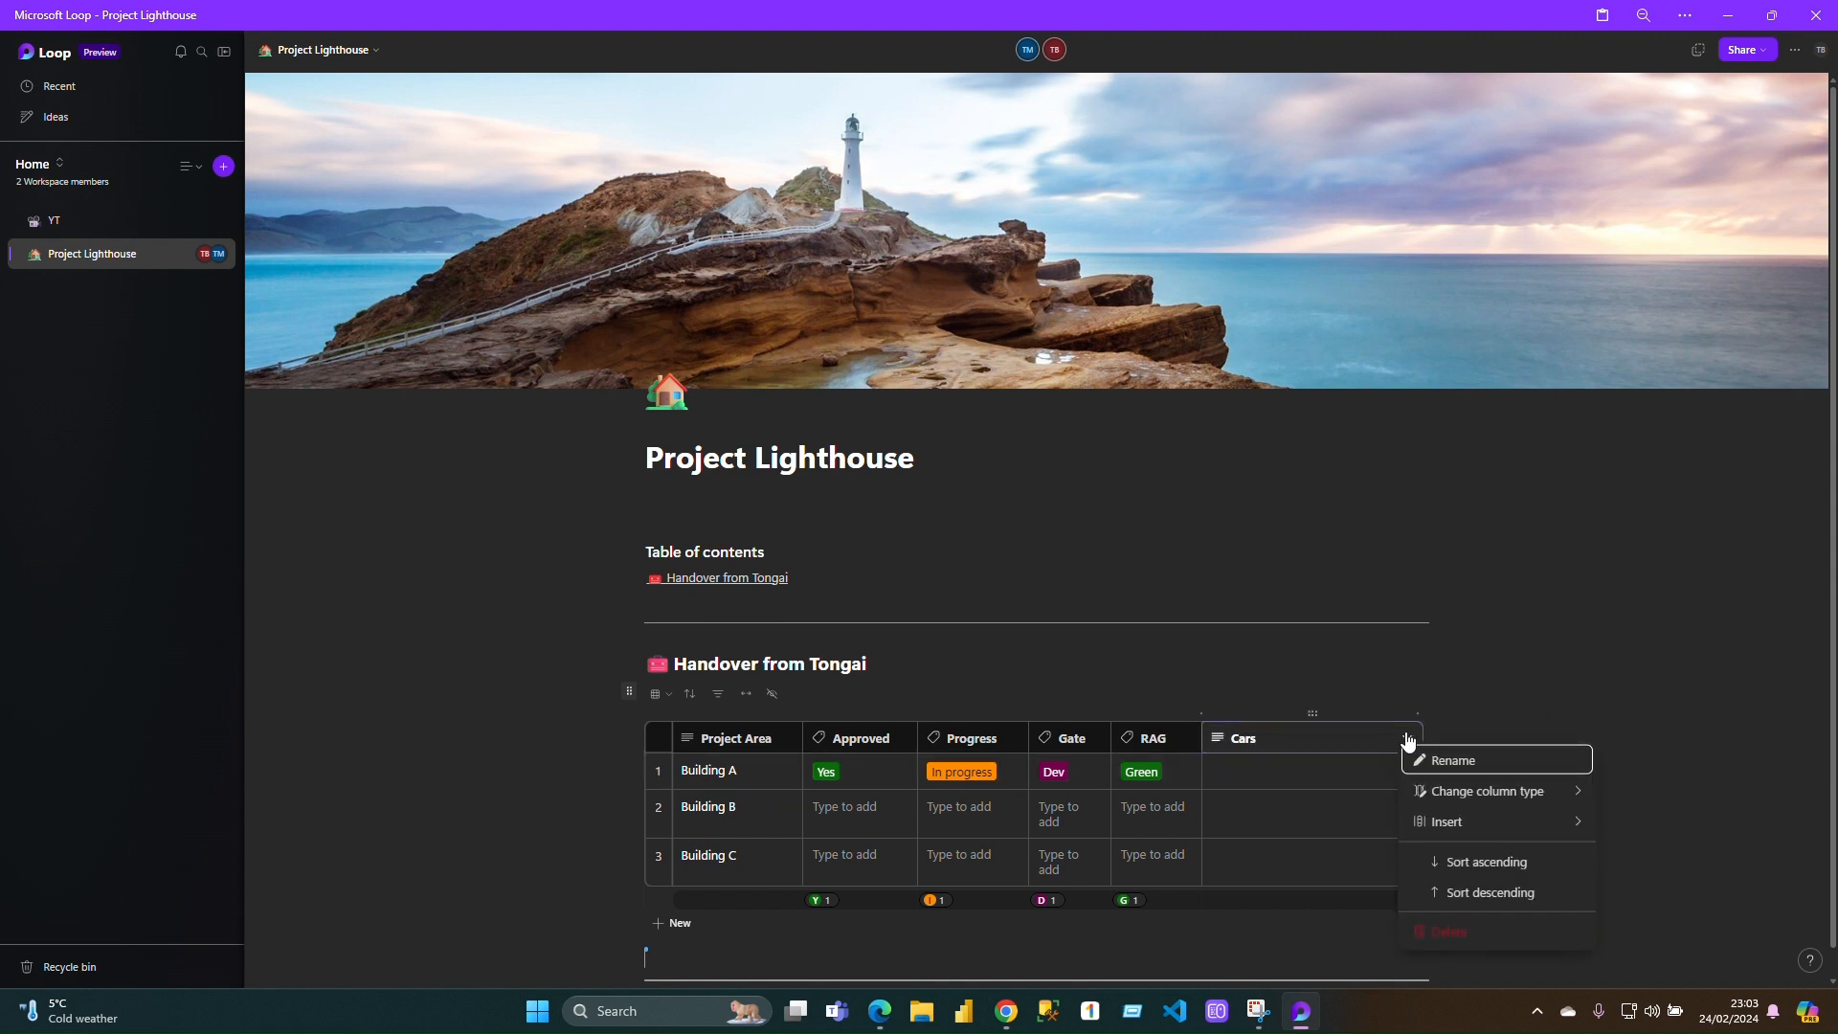
mouse_move(1548, 802)
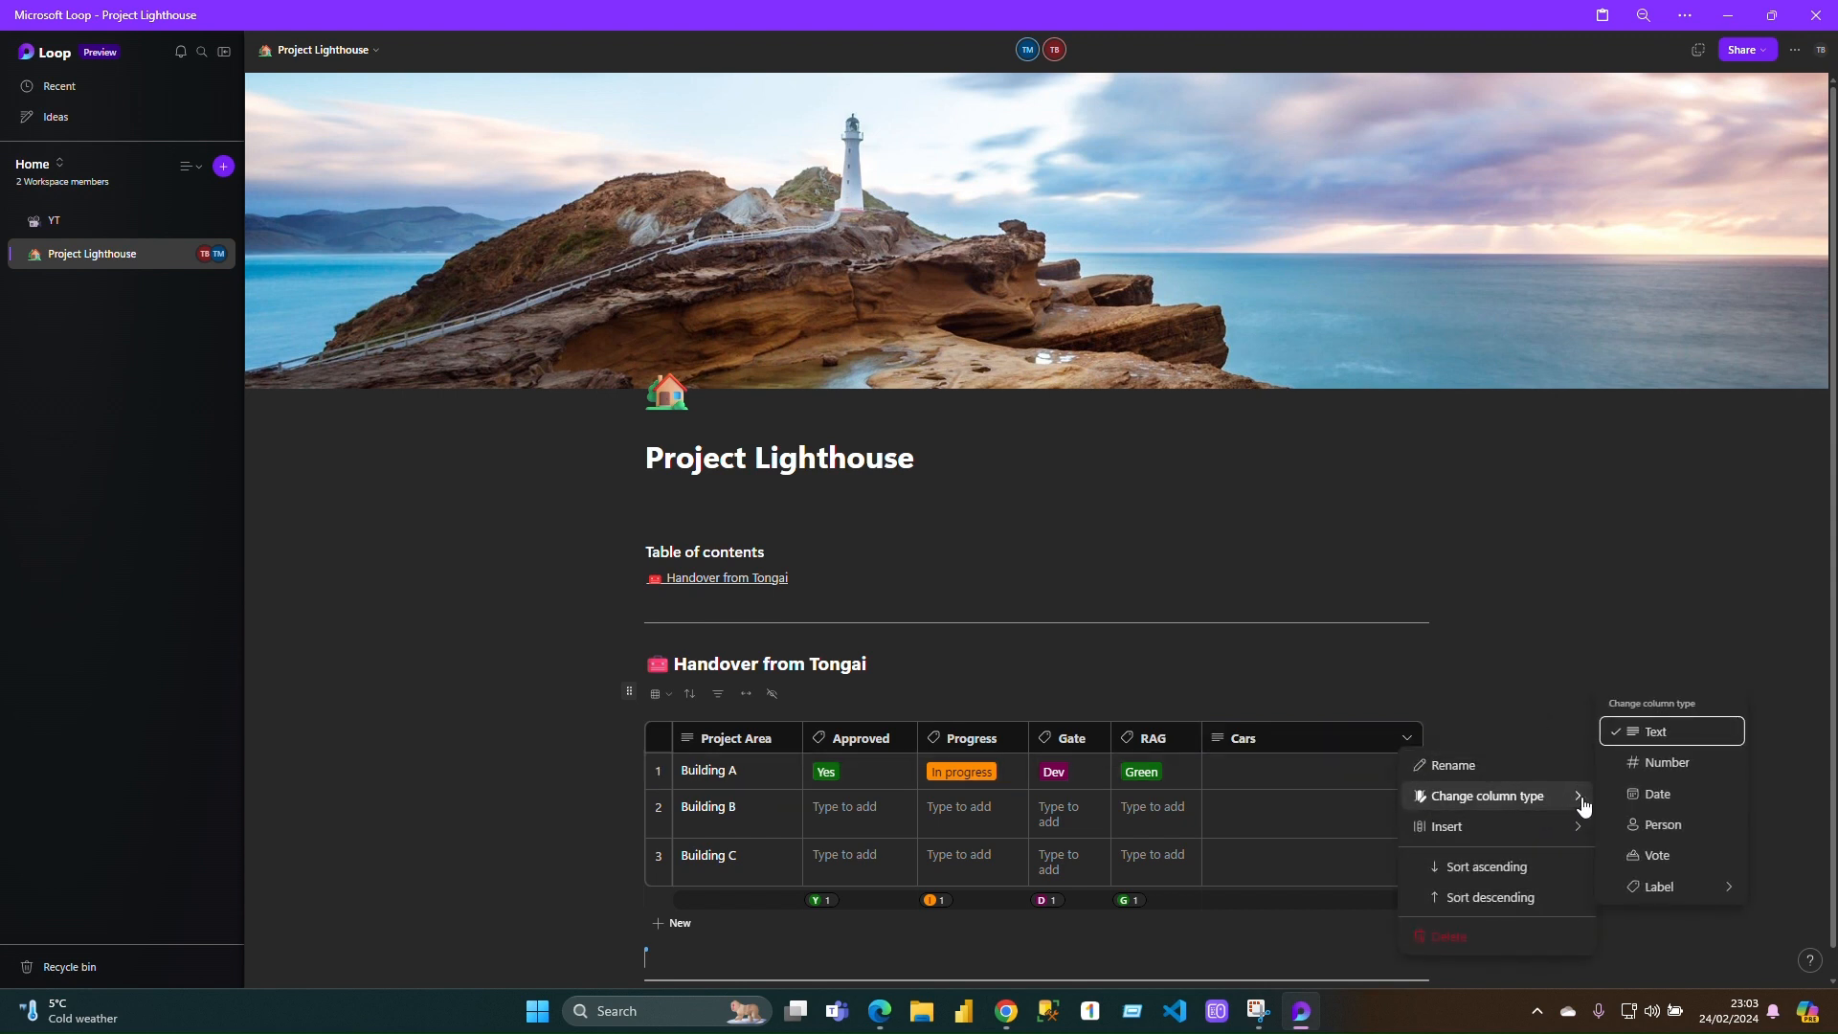
mouse_move(1677, 892)
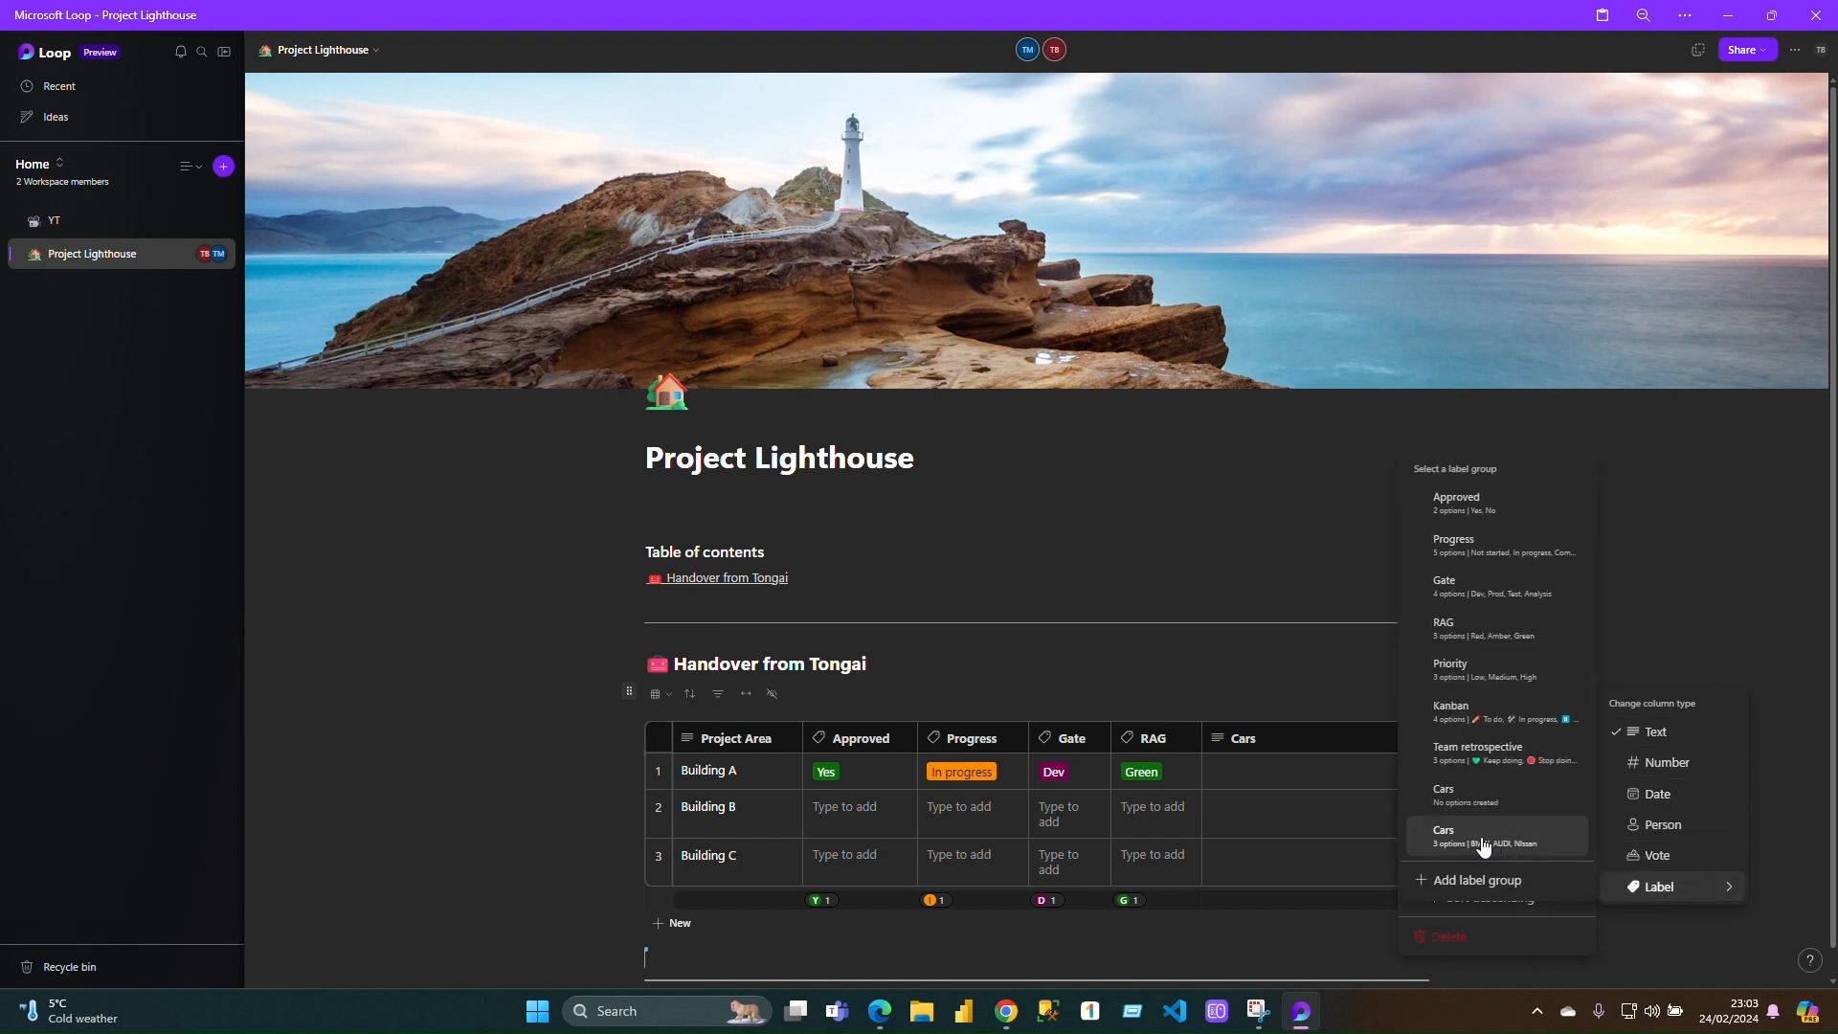
left_click(1486, 800)
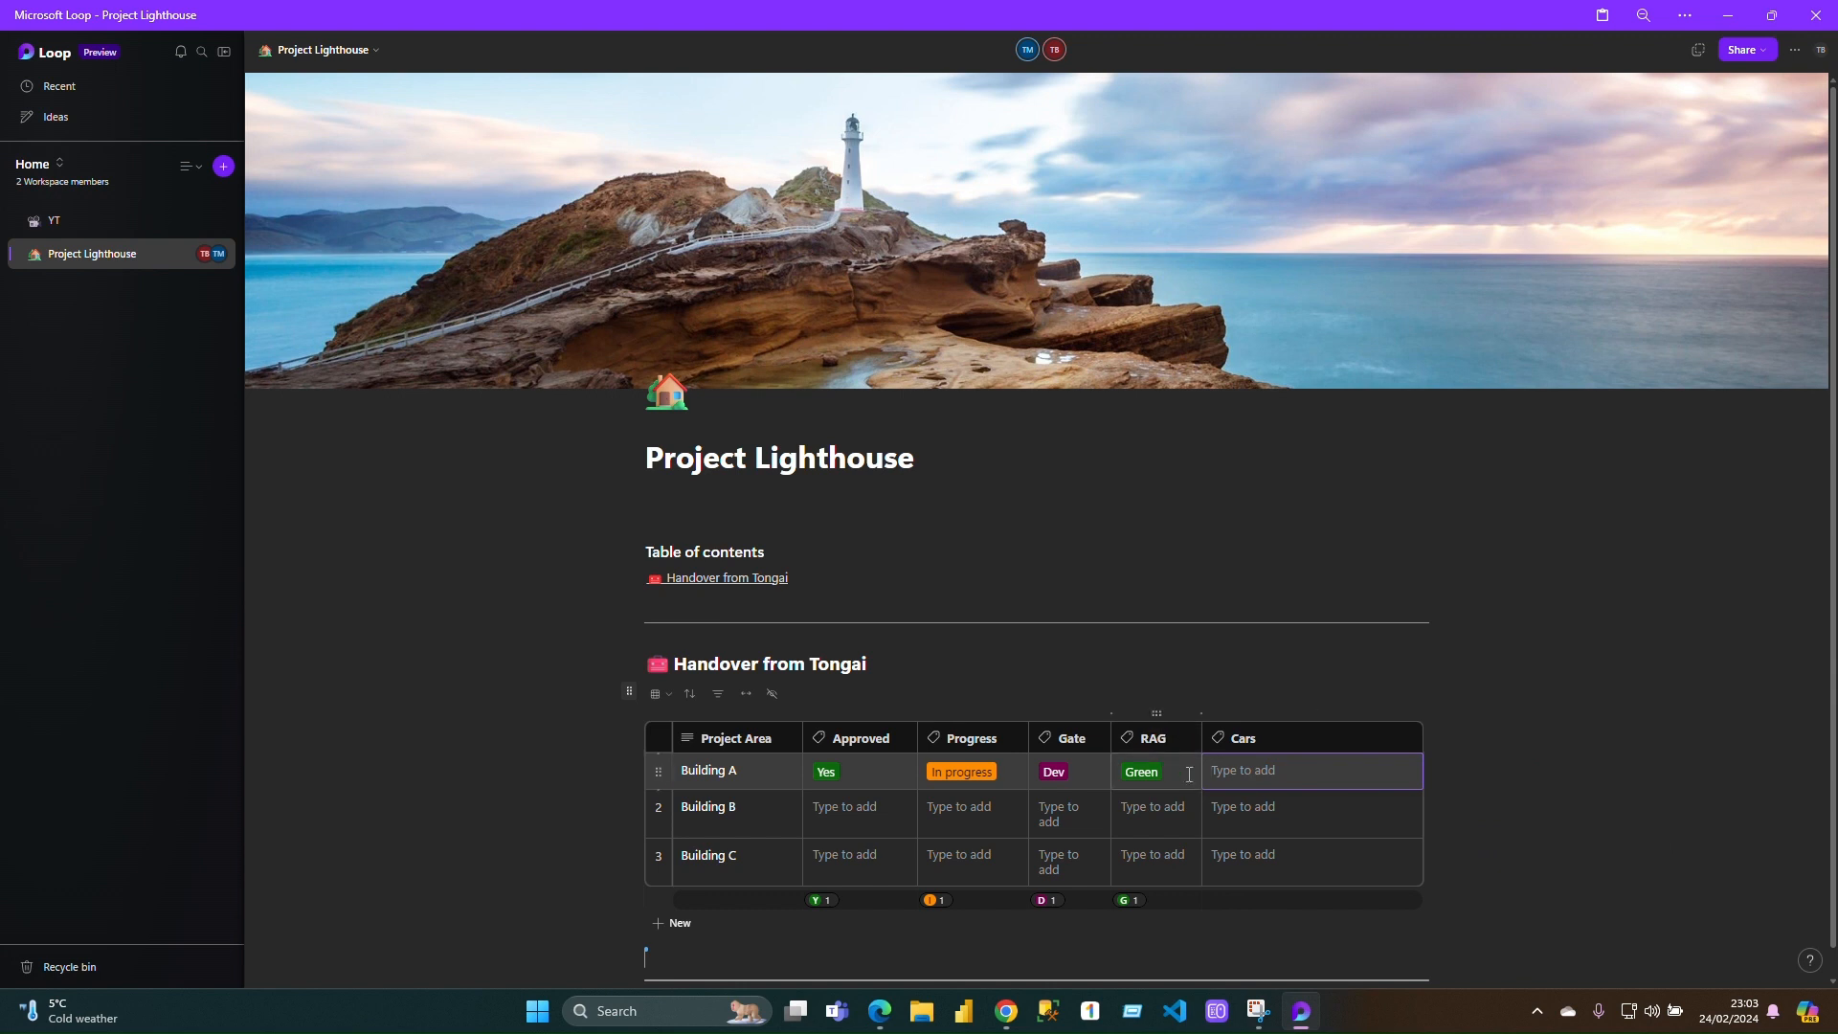
- Create a BMW option in the Cars column and assign it to Building A
left_click(1321, 775)
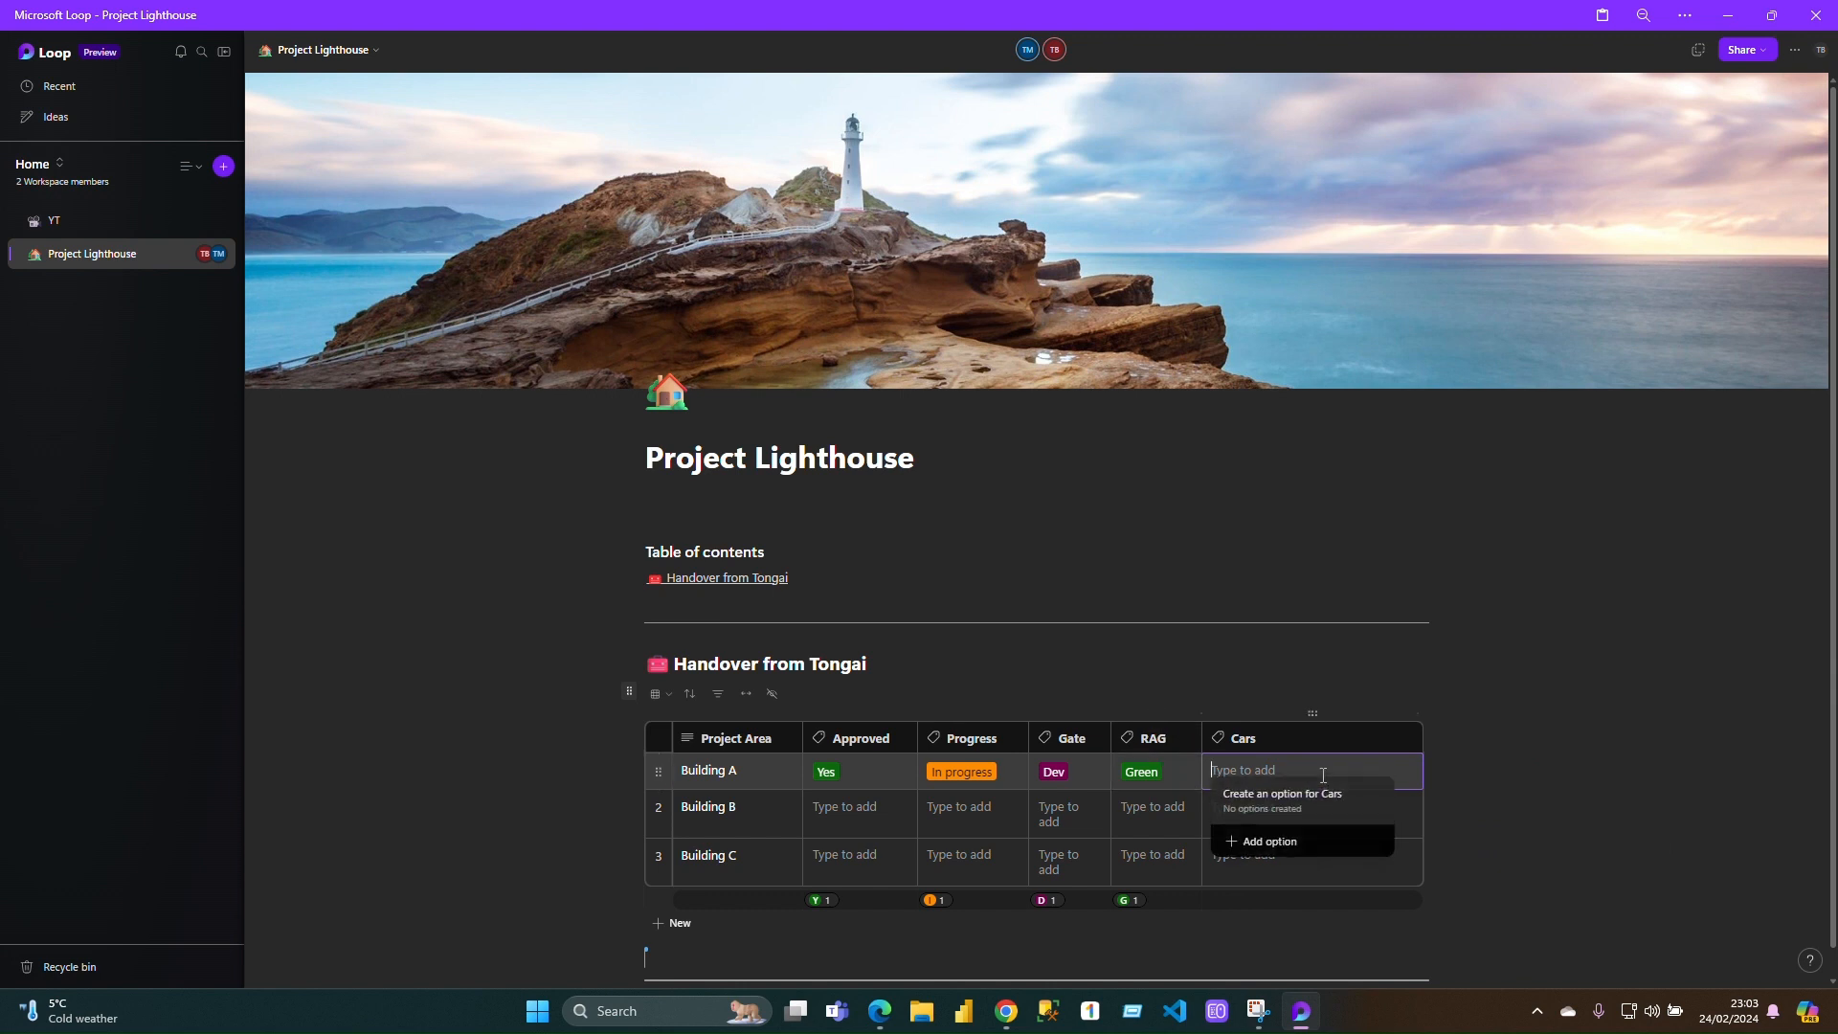
left_click(1316, 845)
type("BM")
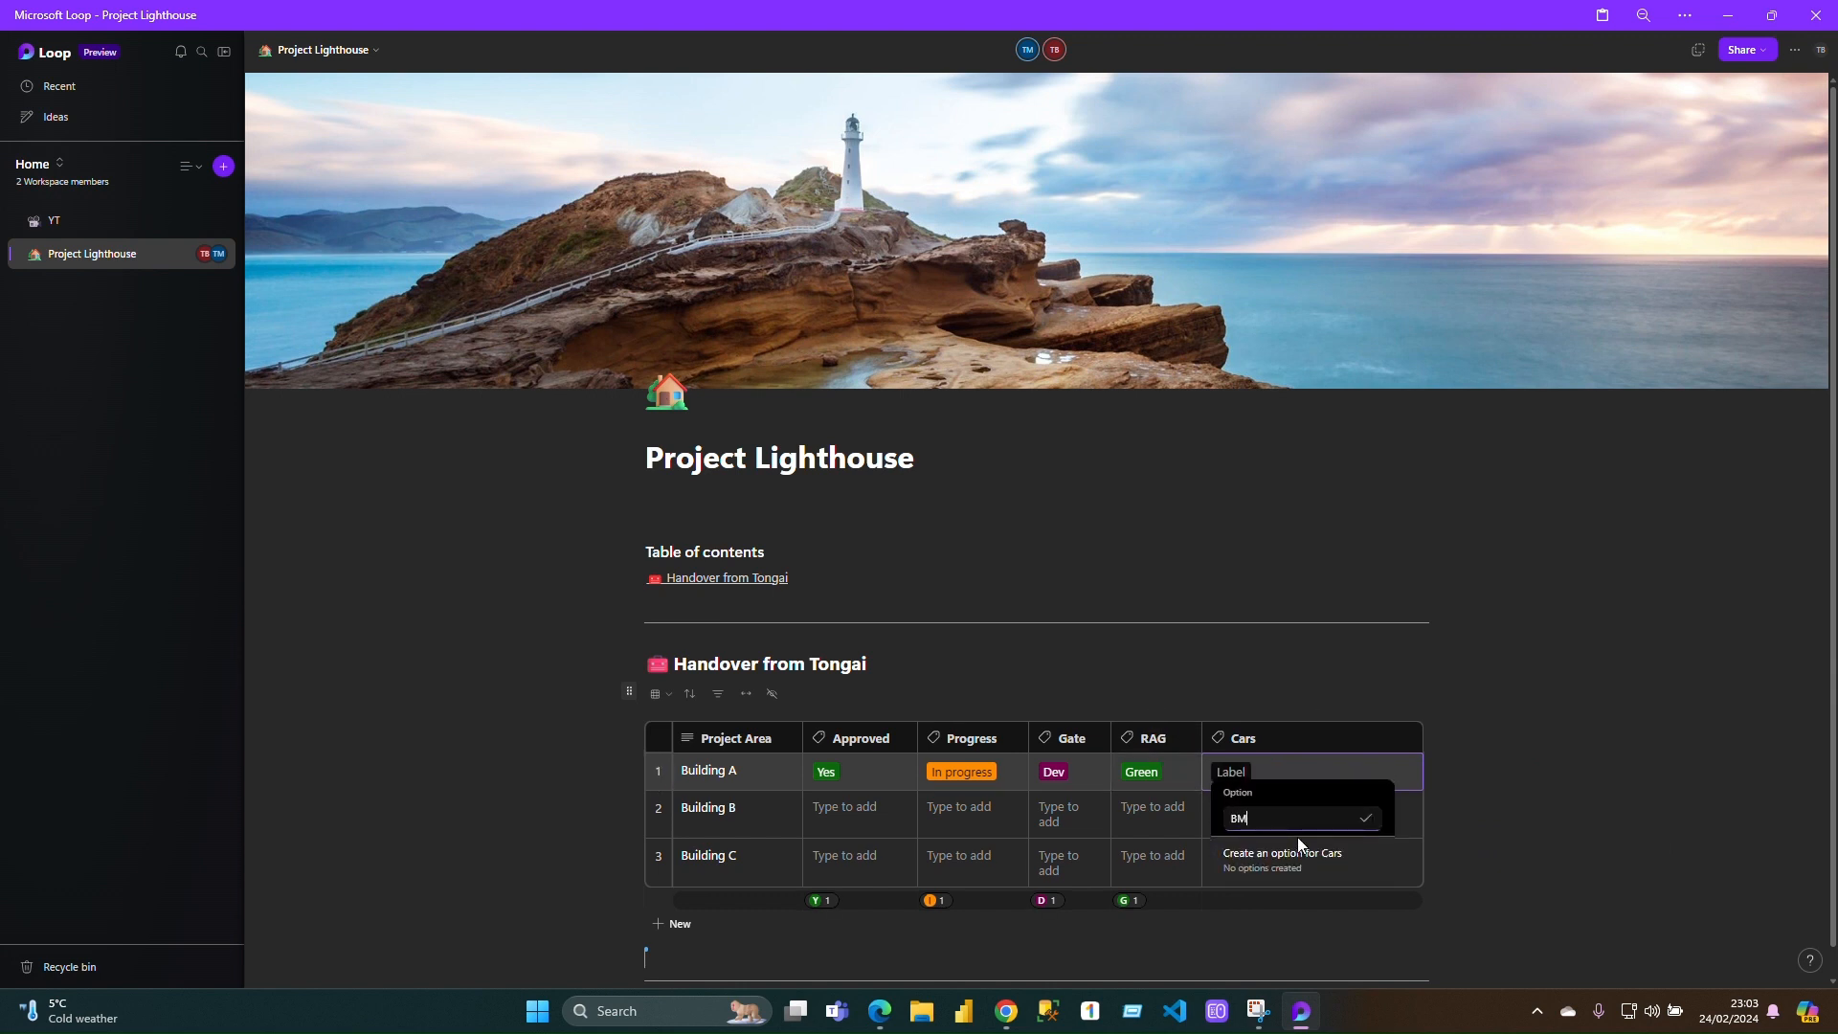
type("W")
left_click(1366, 818)
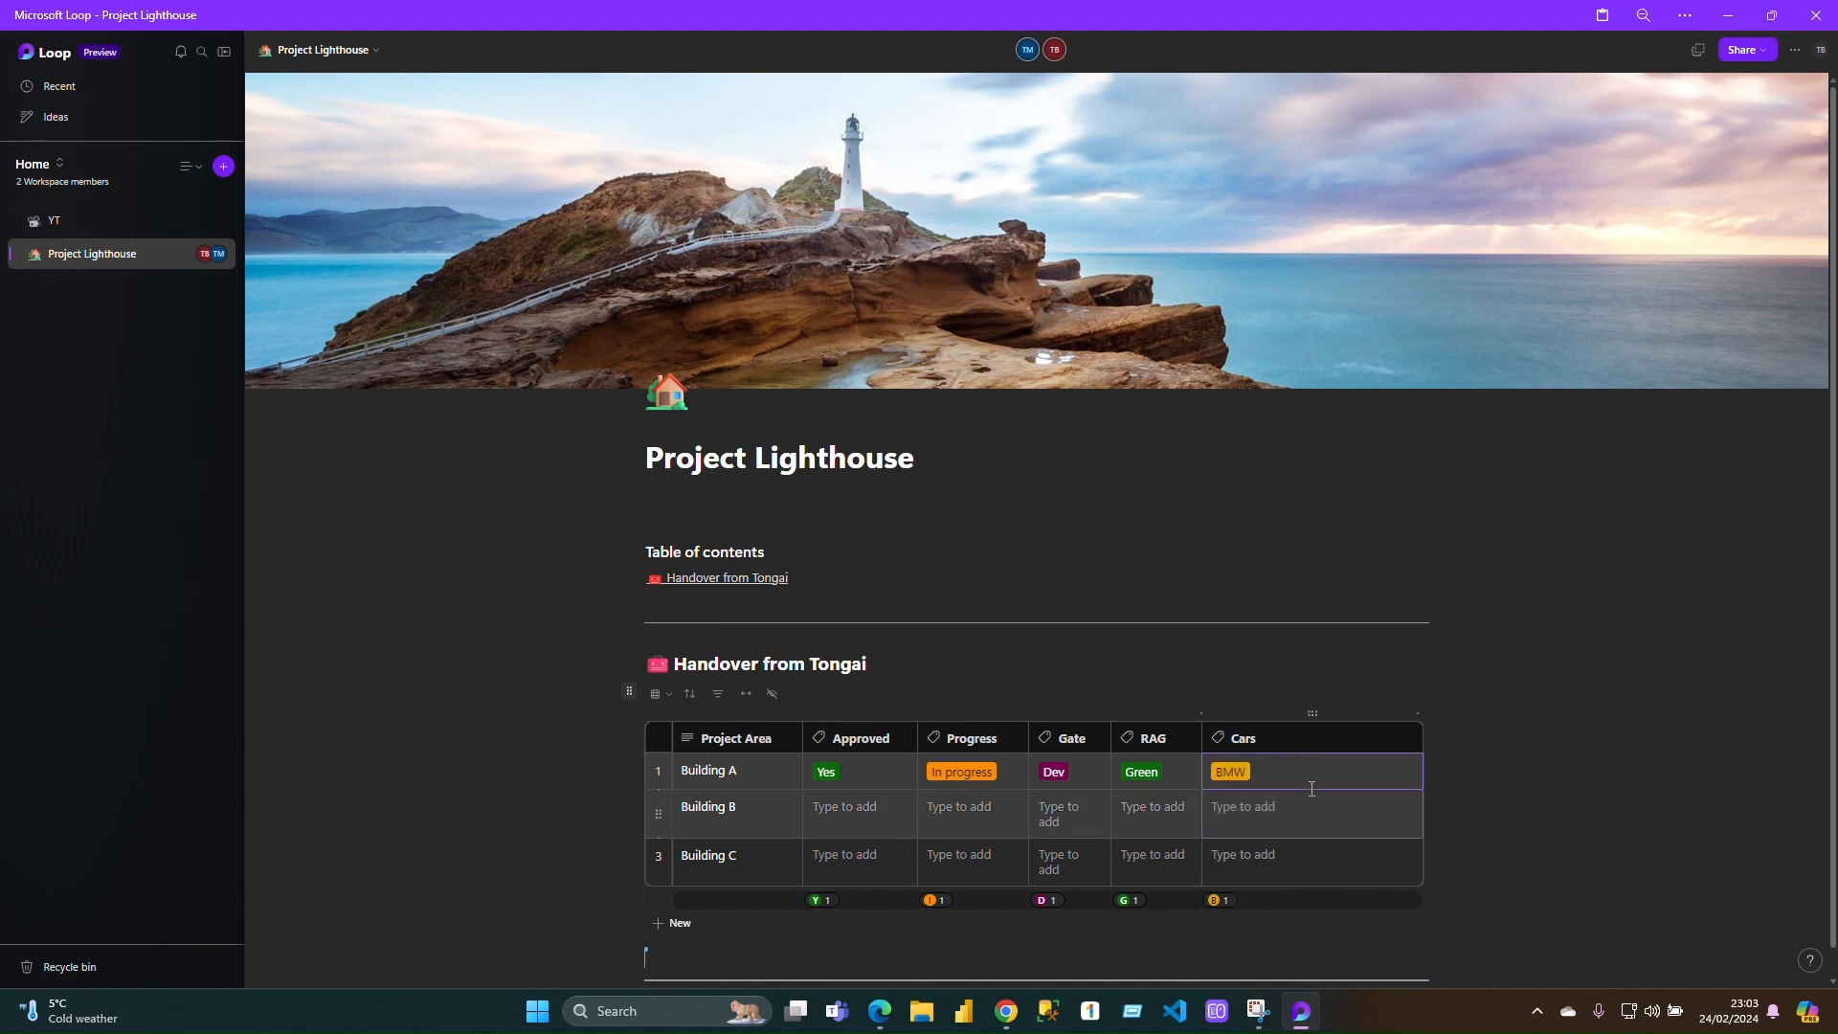
- Create a NISSAN option in the Cars column for Building B and choose it for Building C too
left_click(1376, 821)
left_click(1315, 889)
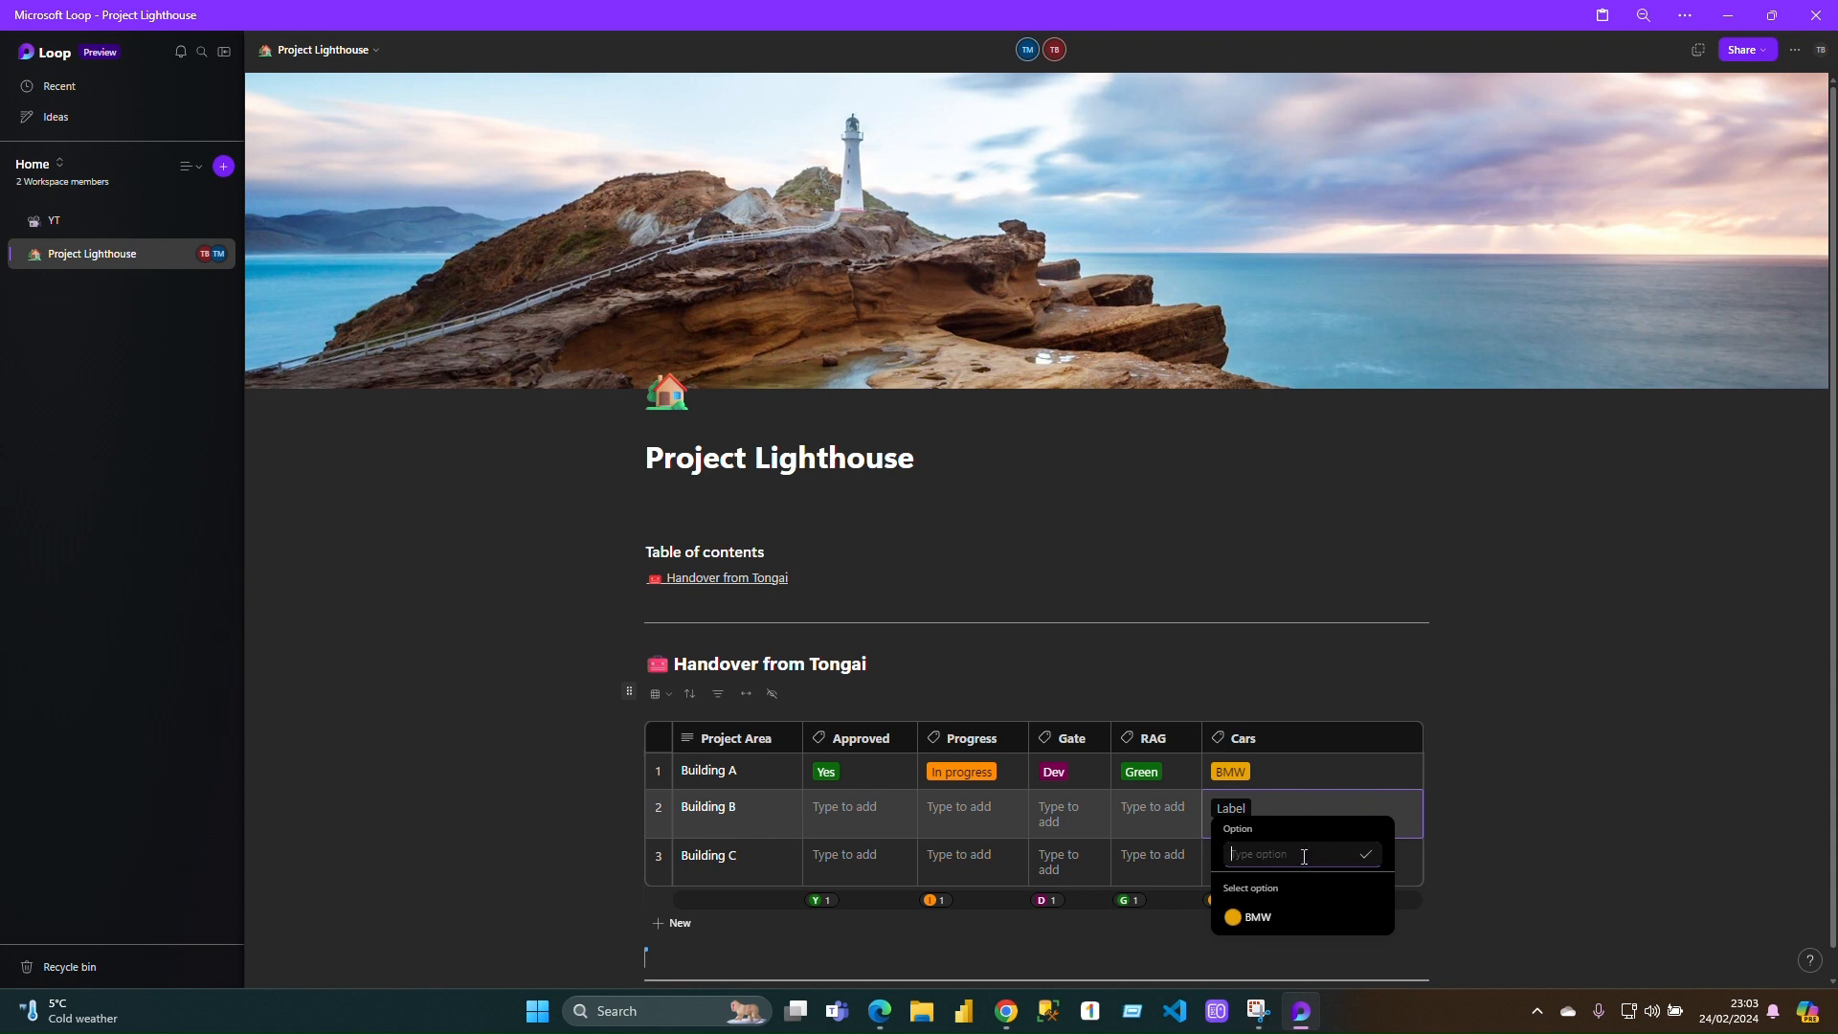
type("NIS")
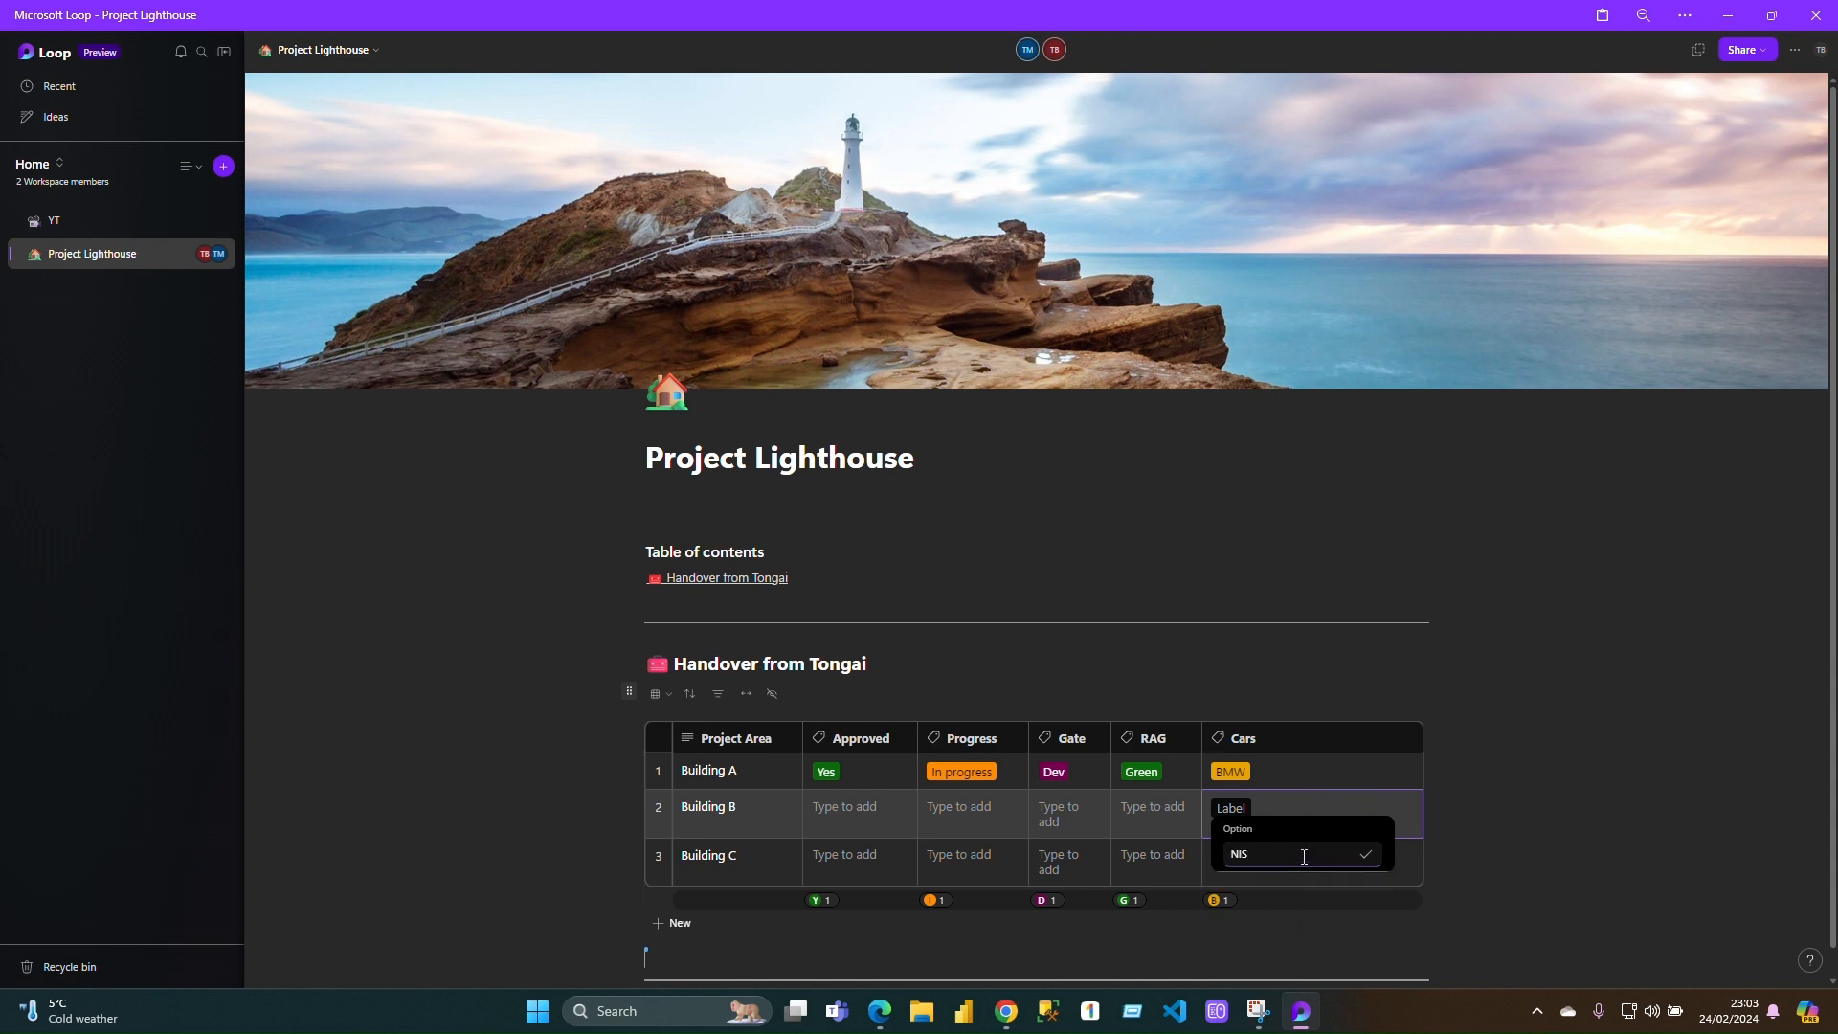
type("SAN")
left_click(1366, 854)
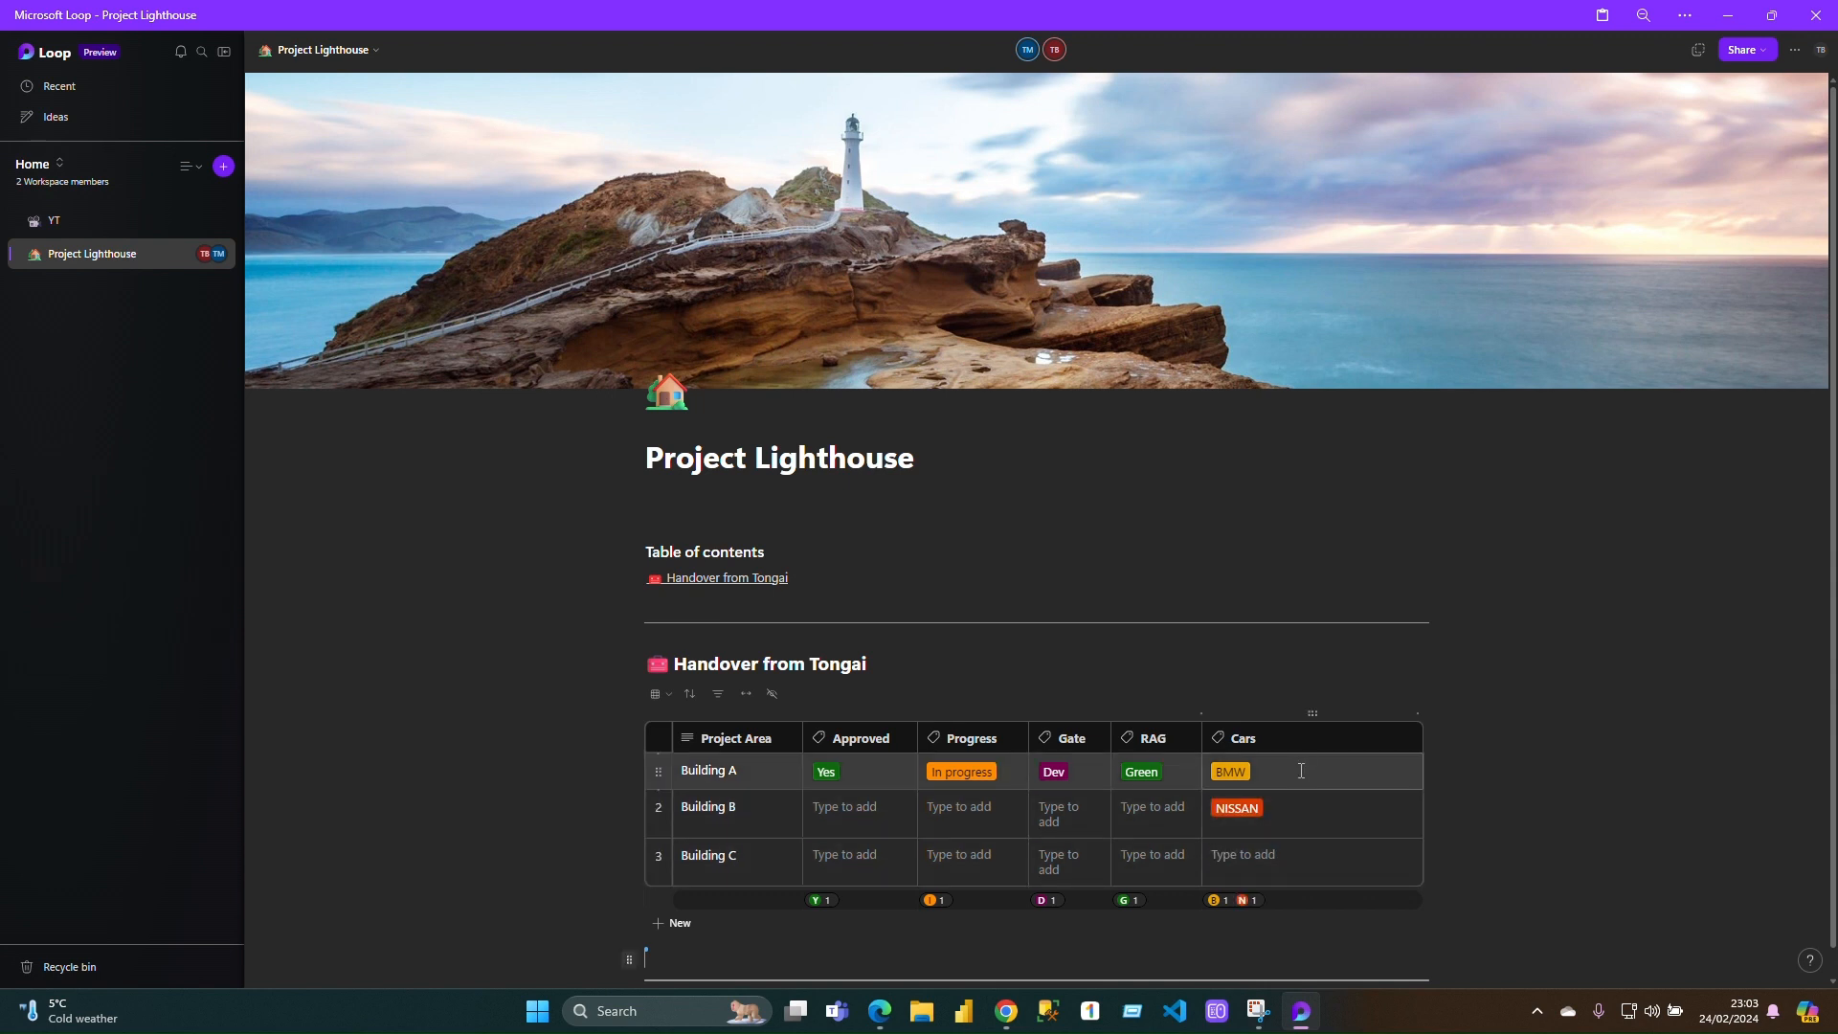
left_click(1295, 863)
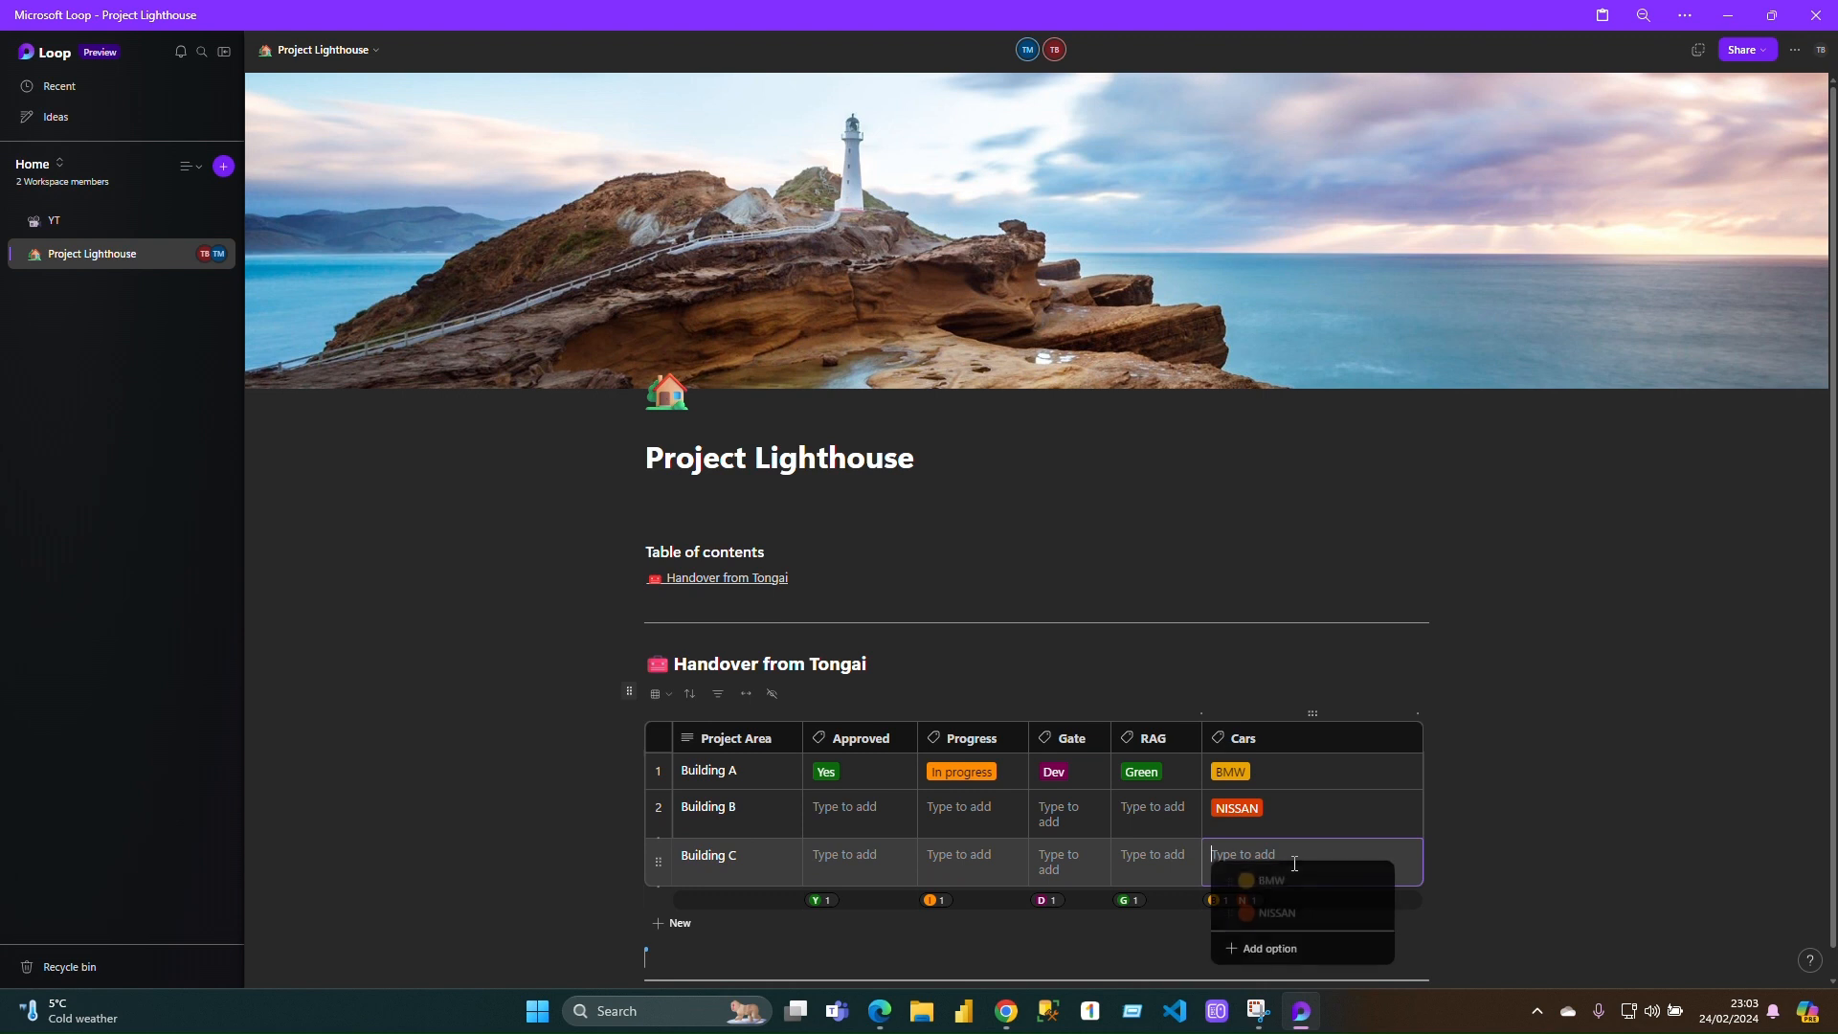
left_click(1281, 916)
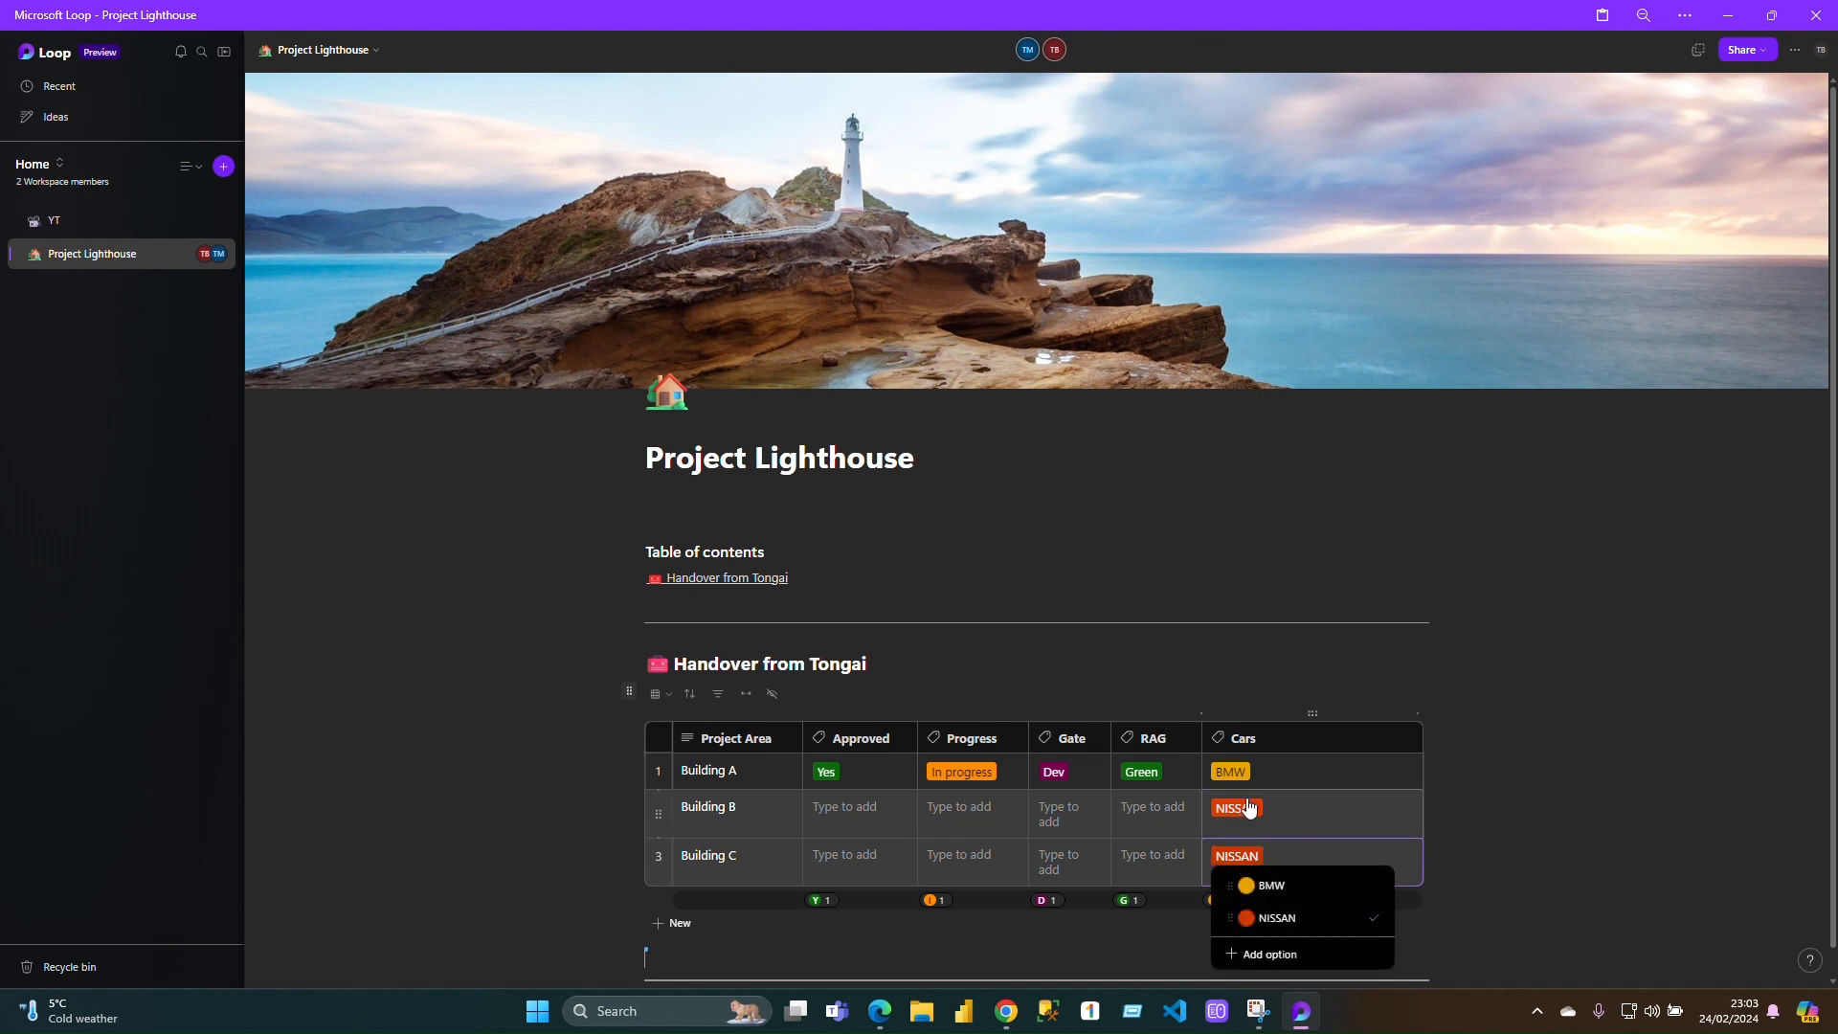
- Delete the whole Cars column from the table
left_click(1304, 809)
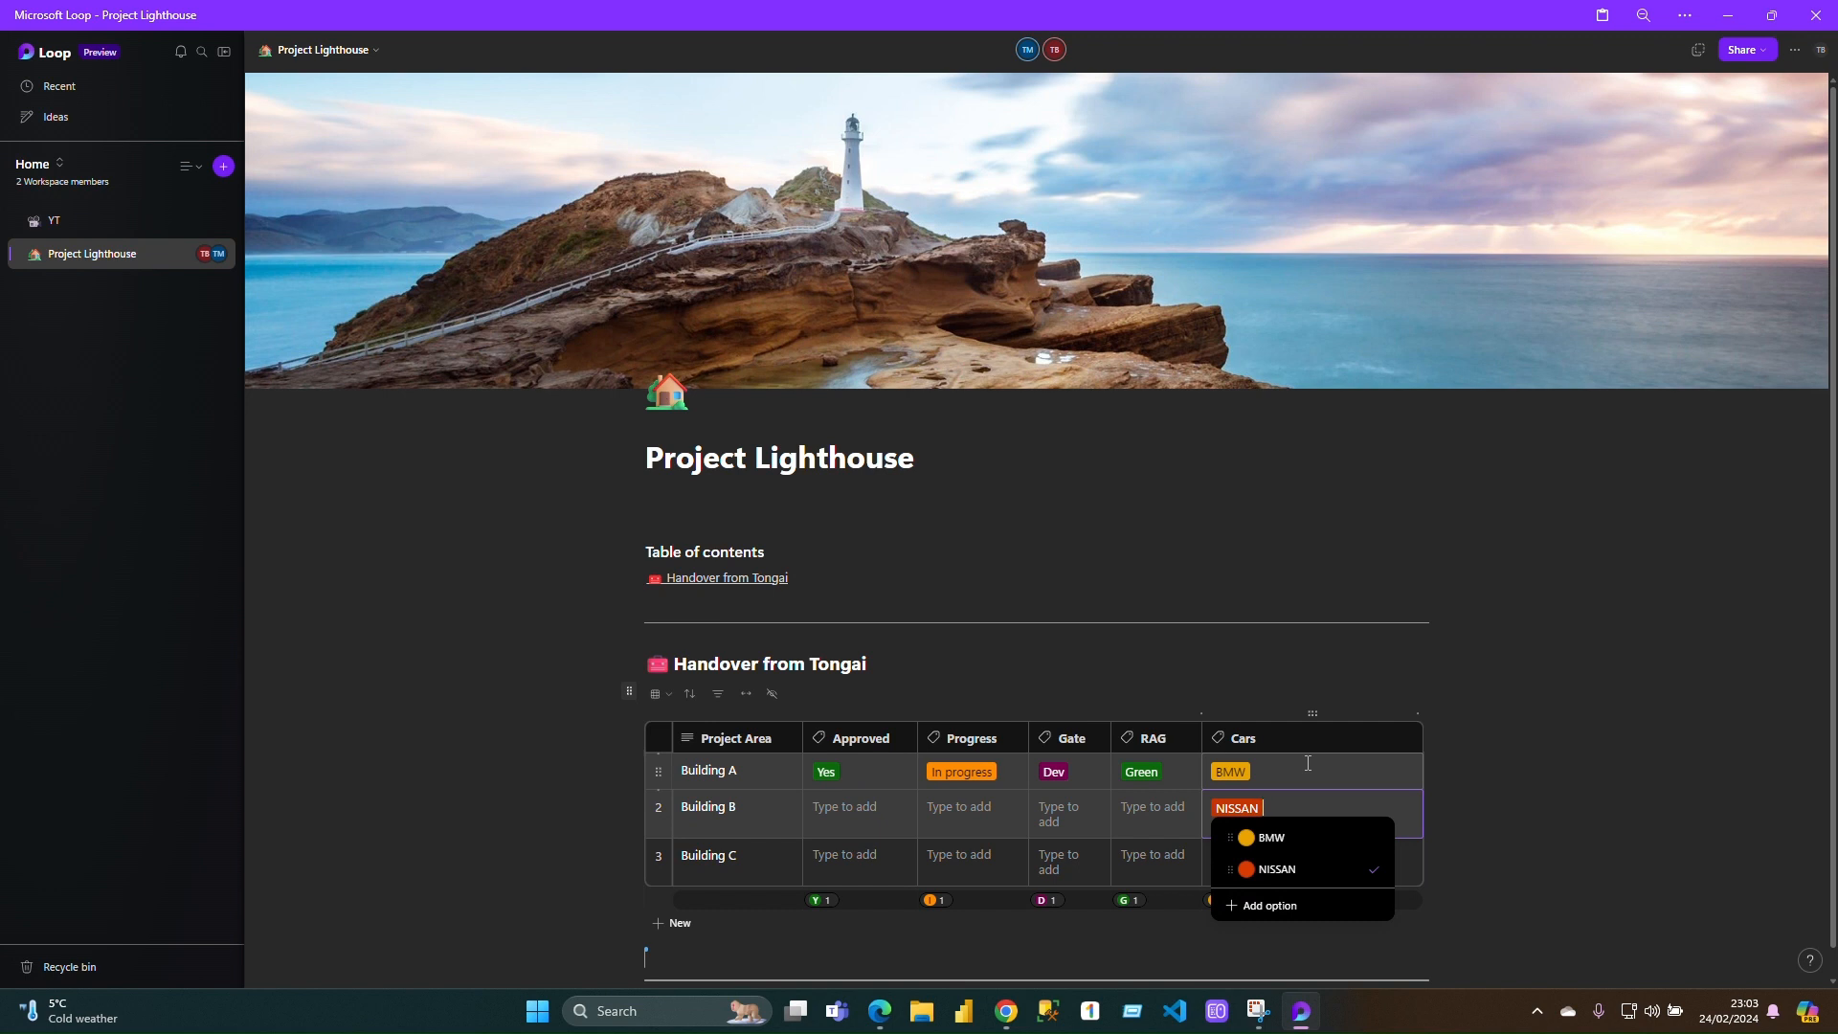
left_click(1314, 711)
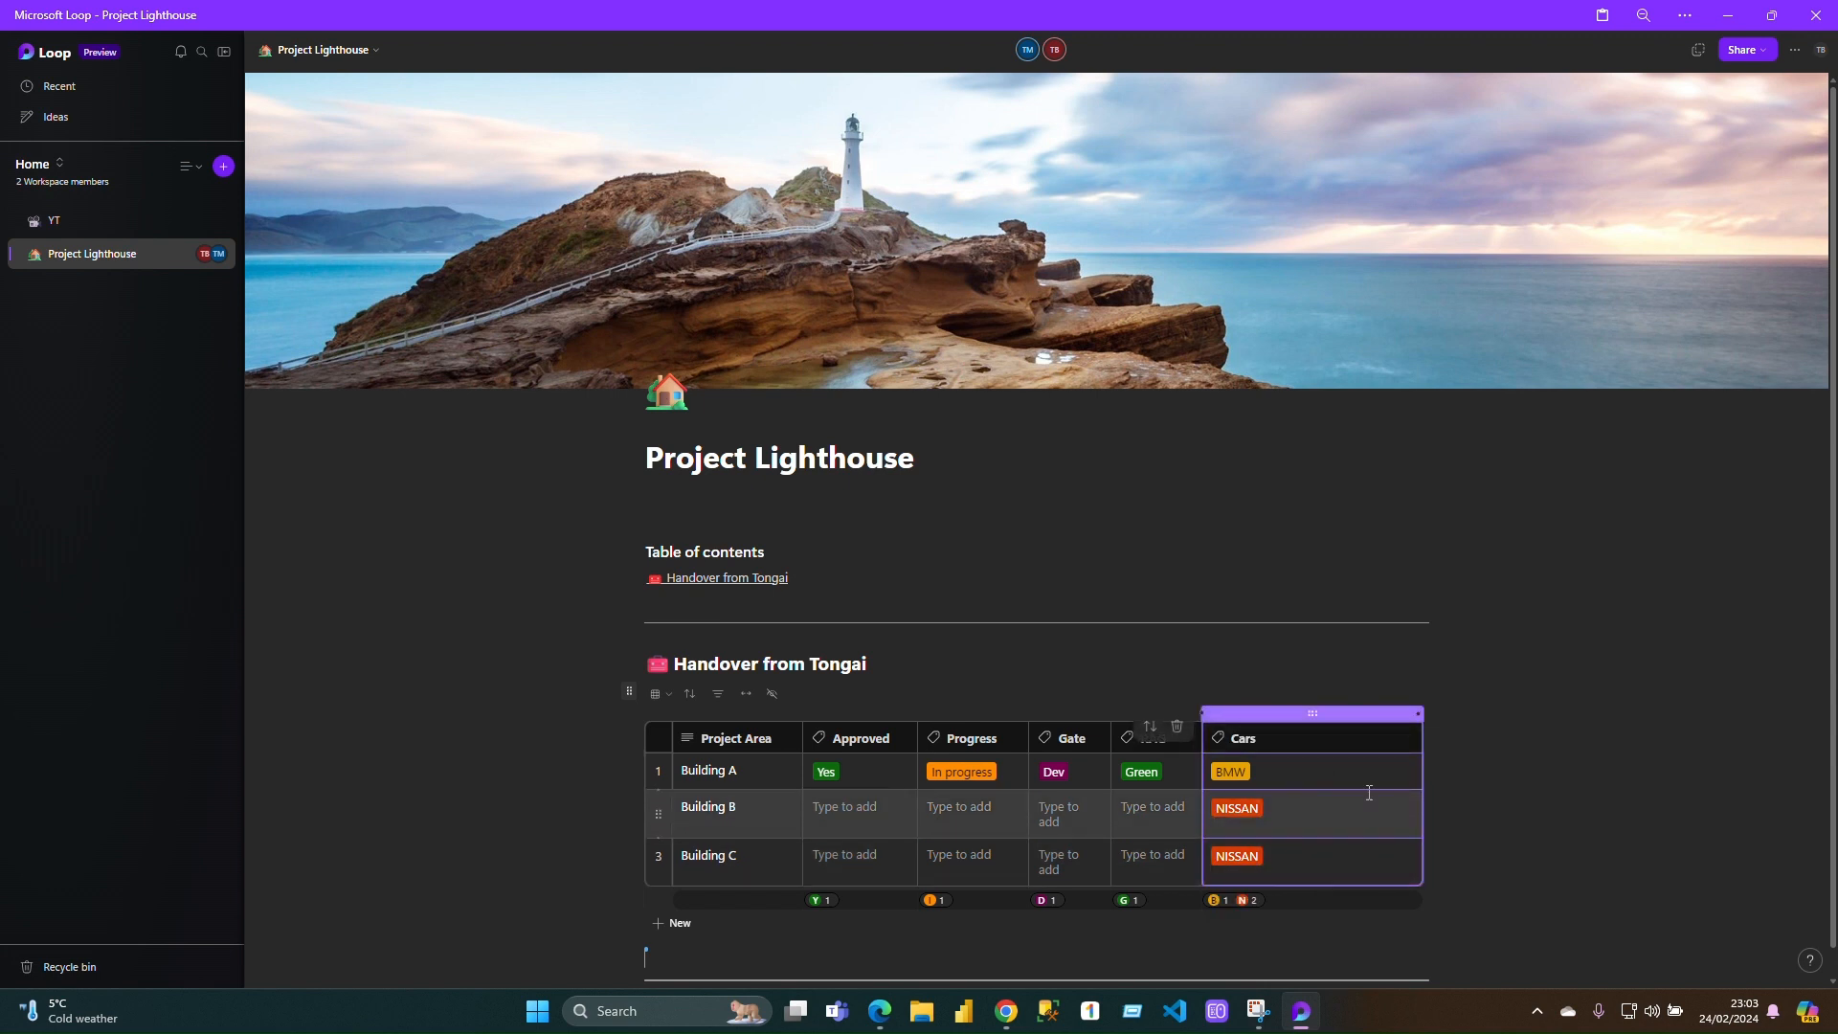
left_click(1176, 728)
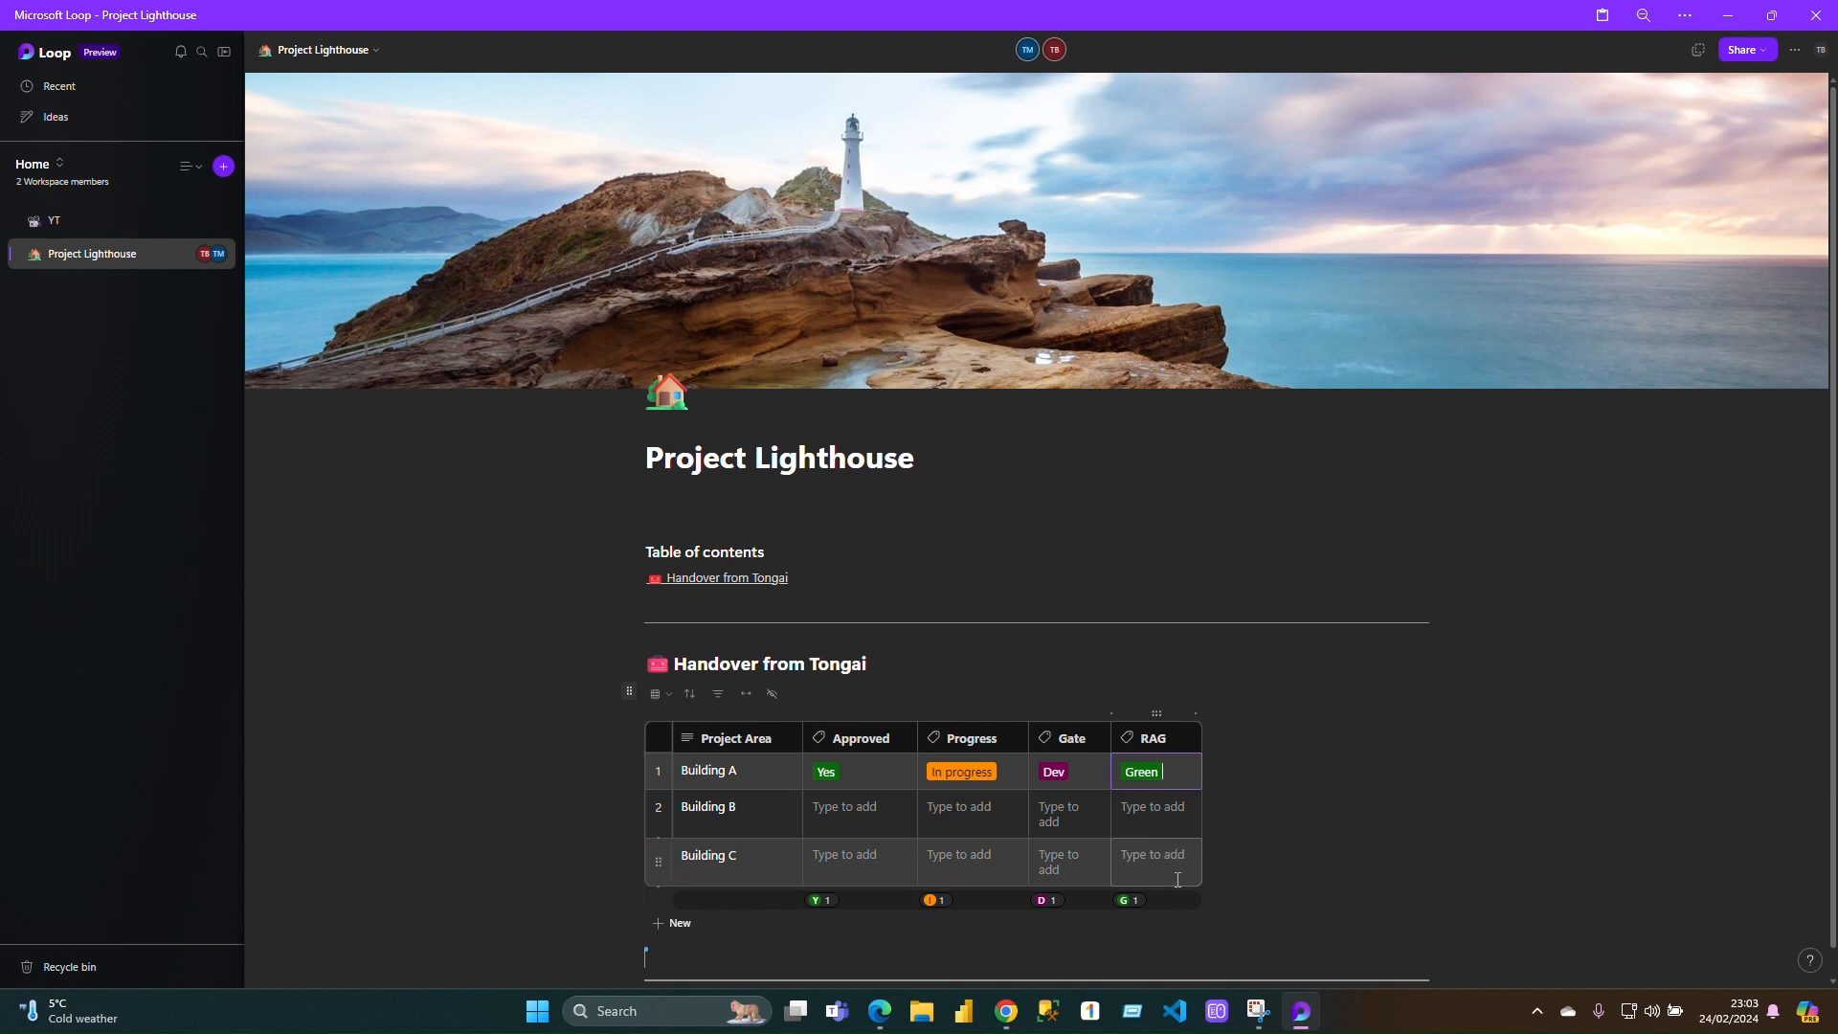
- Set Approved to No for Building B and to Yes for Building C
left_click(1169, 807)
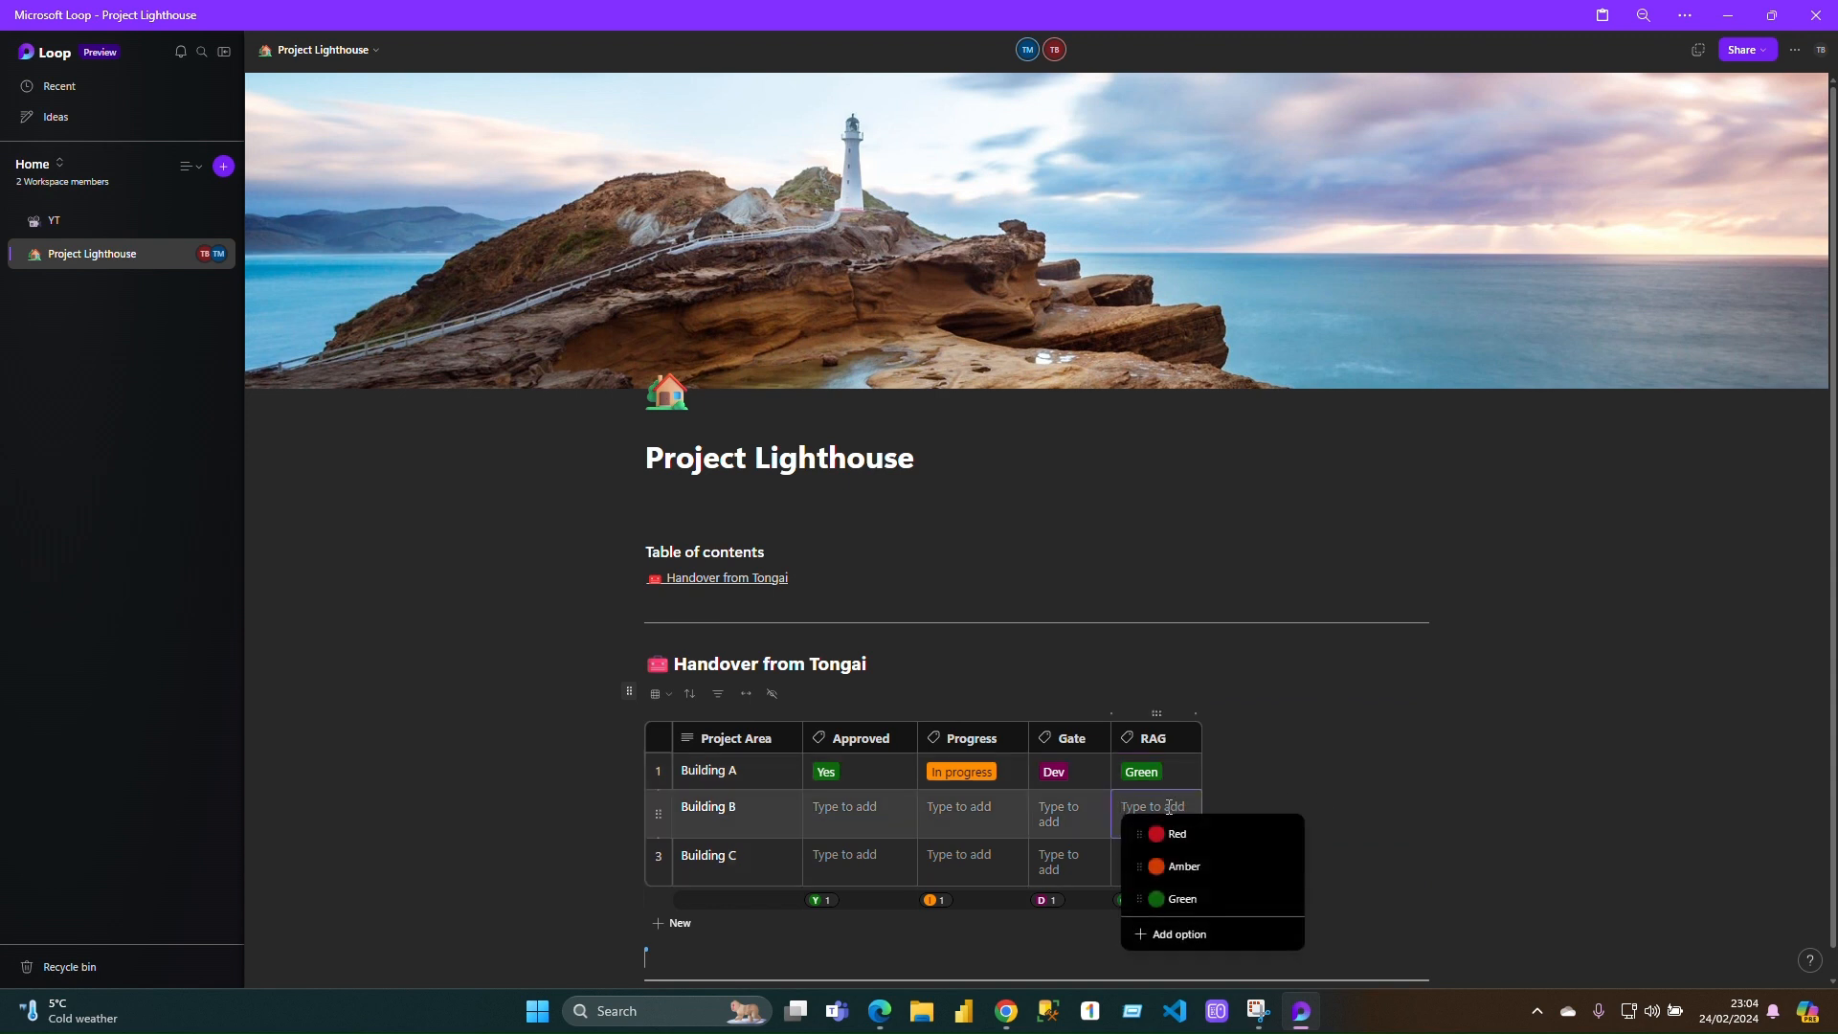
left_click(866, 820)
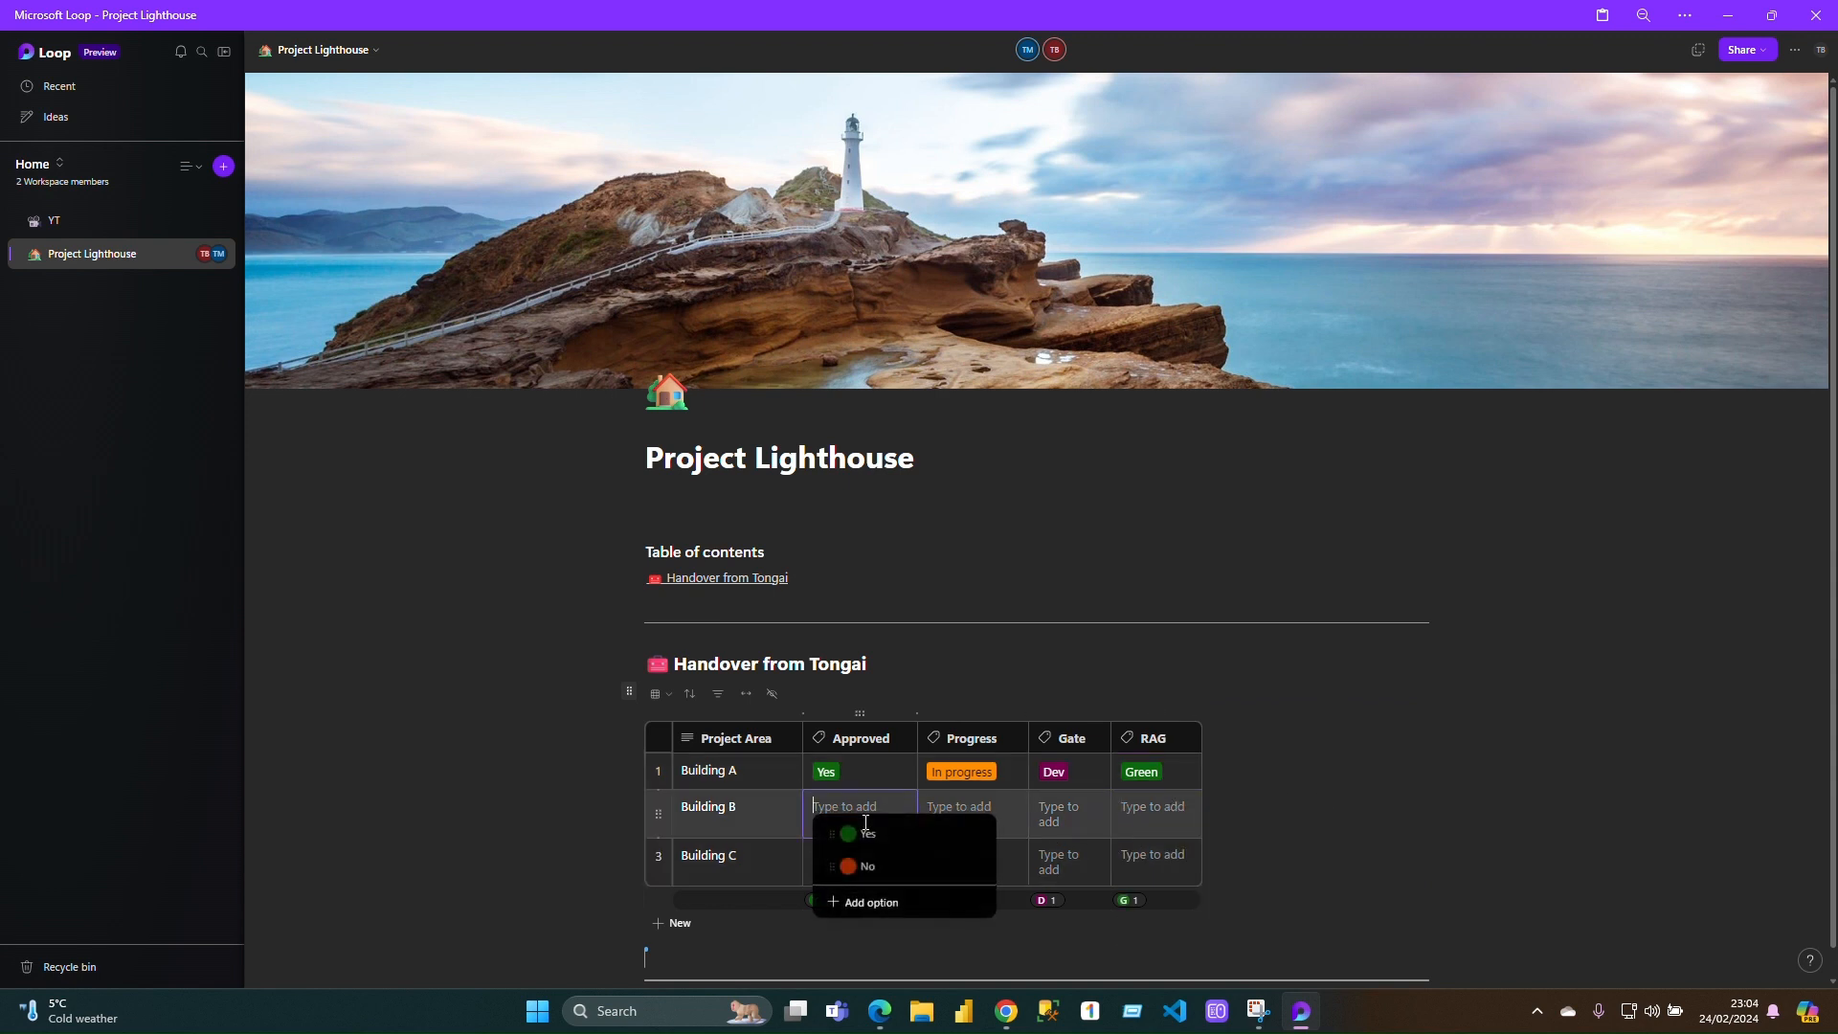
left_click(867, 866)
left_click(861, 867)
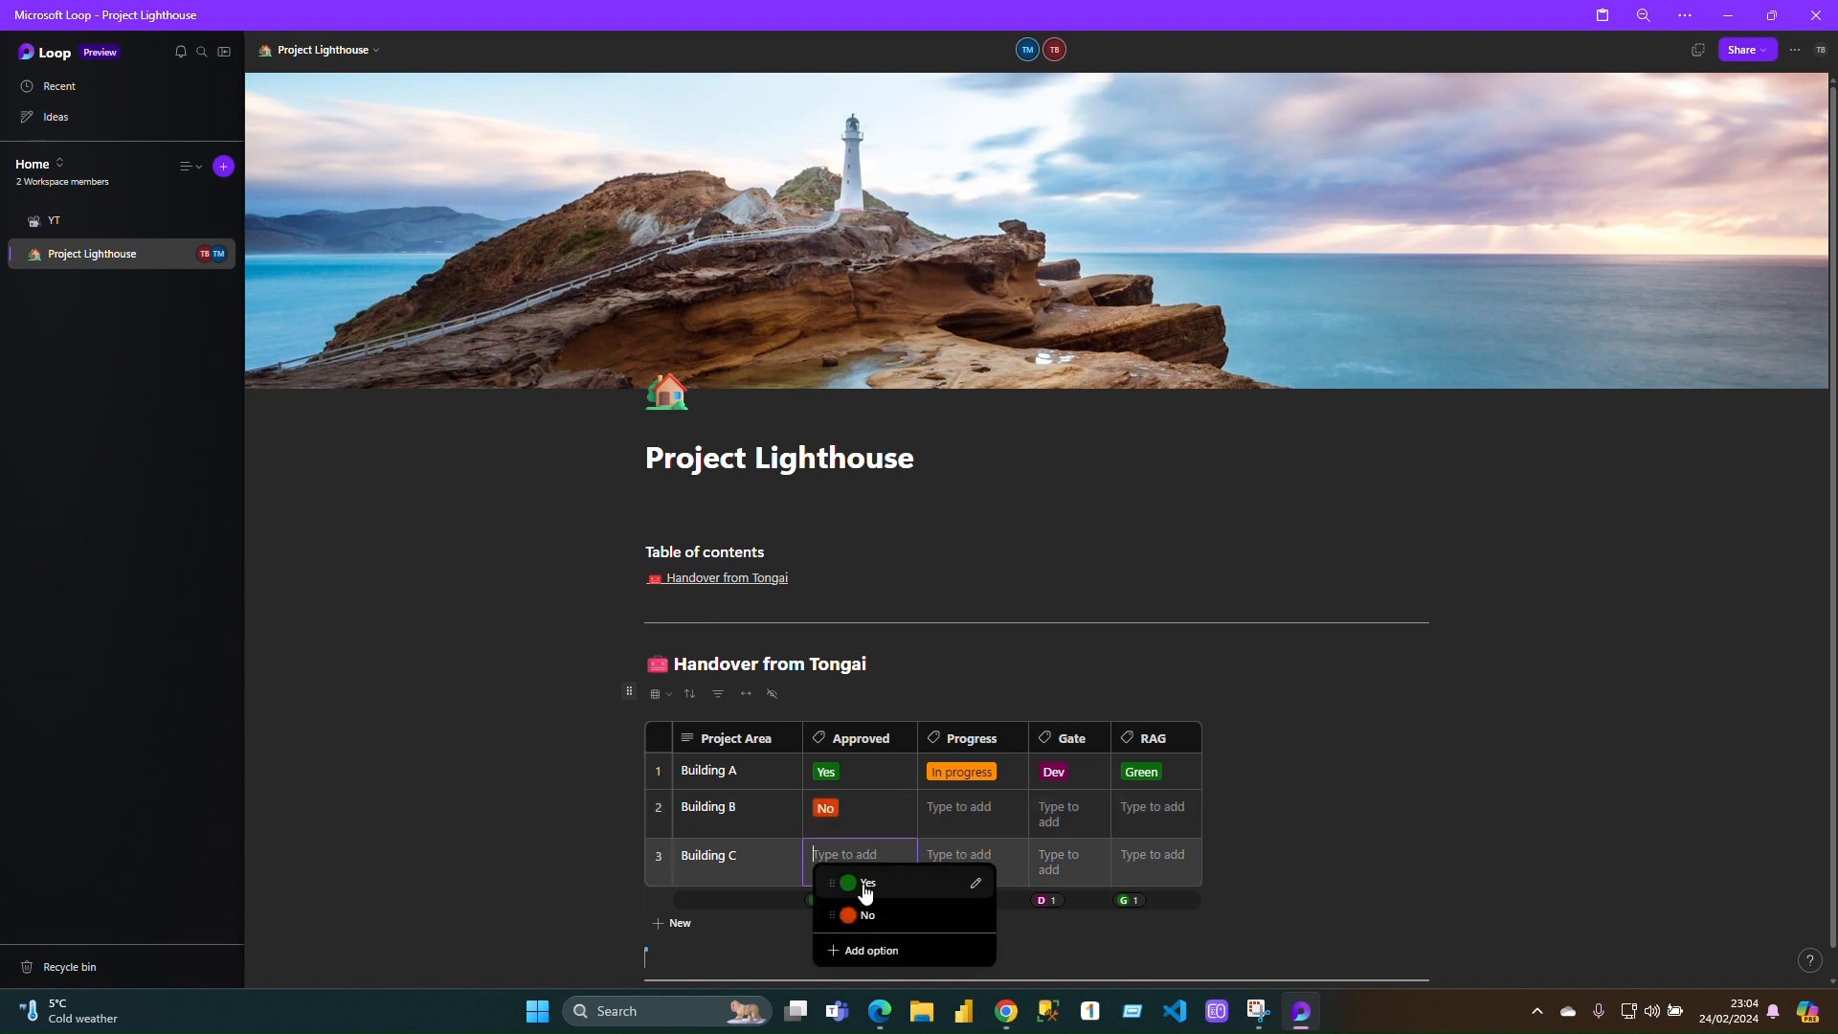
left_click(865, 883)
- Set Progress to Not started for Building B and to On-Hold for Building C
left_click(967, 814)
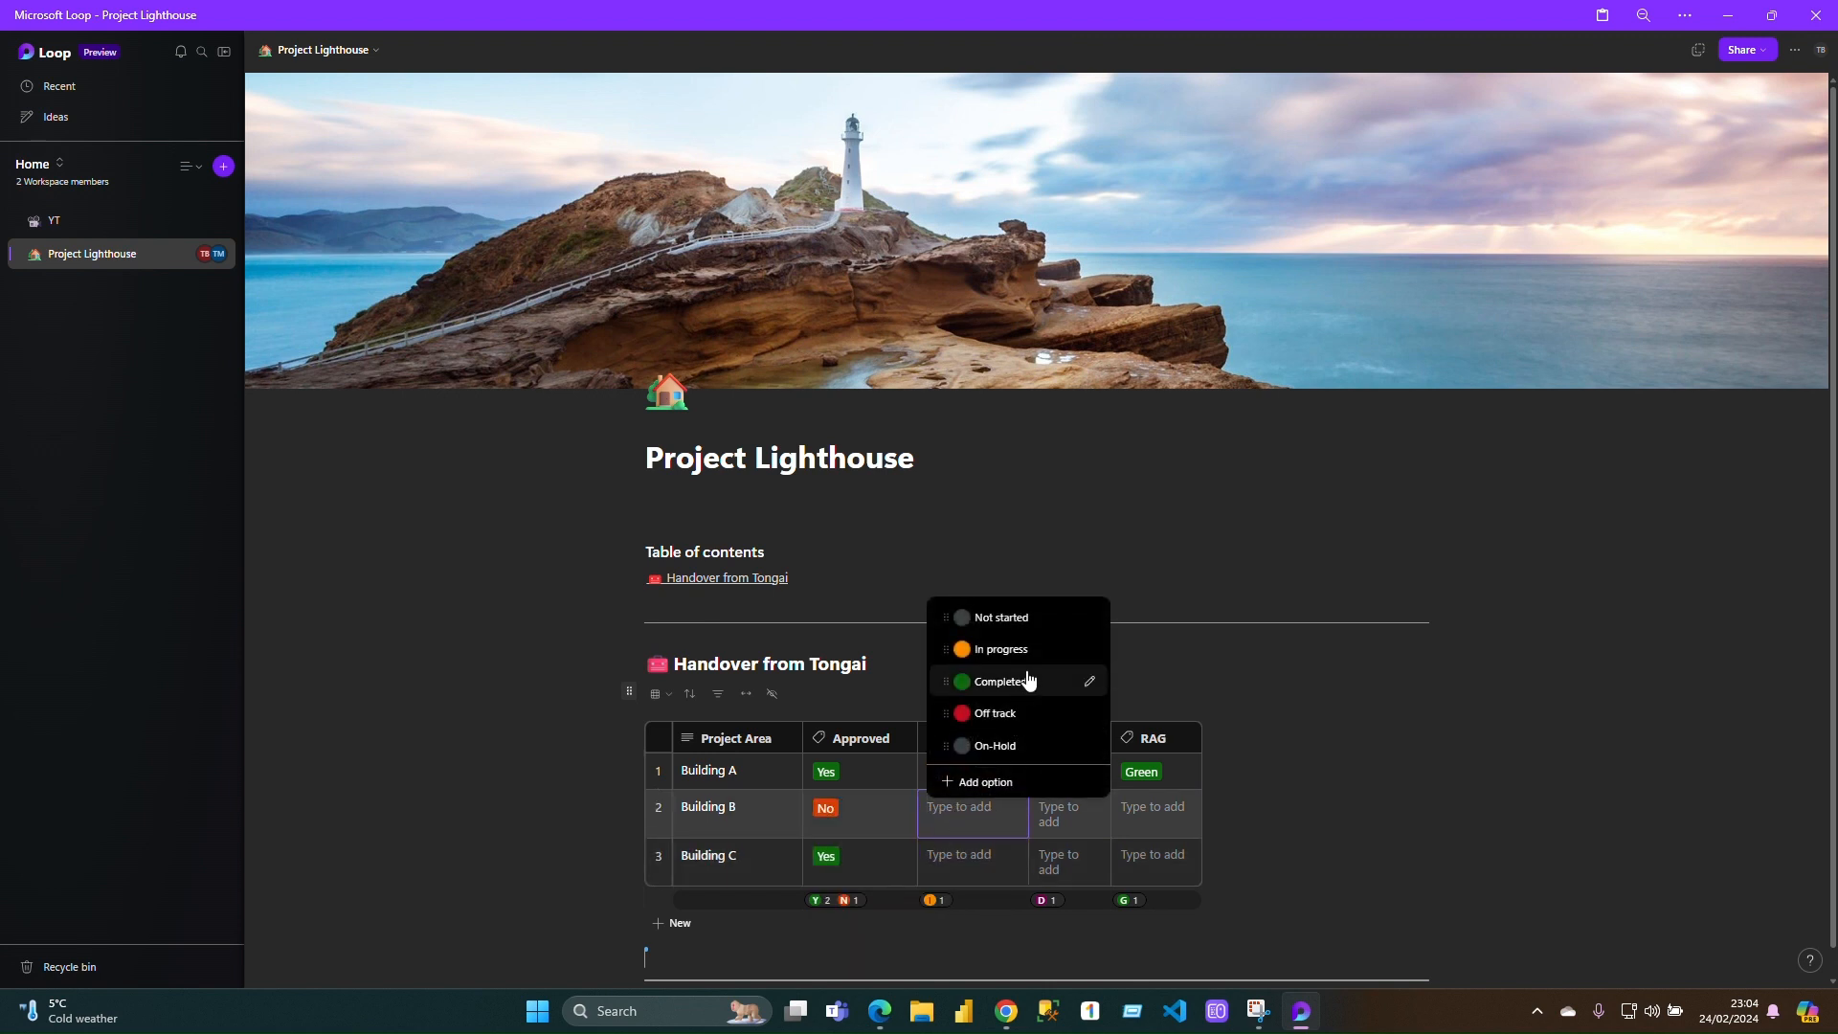
left_click(1005, 618)
left_click(977, 855)
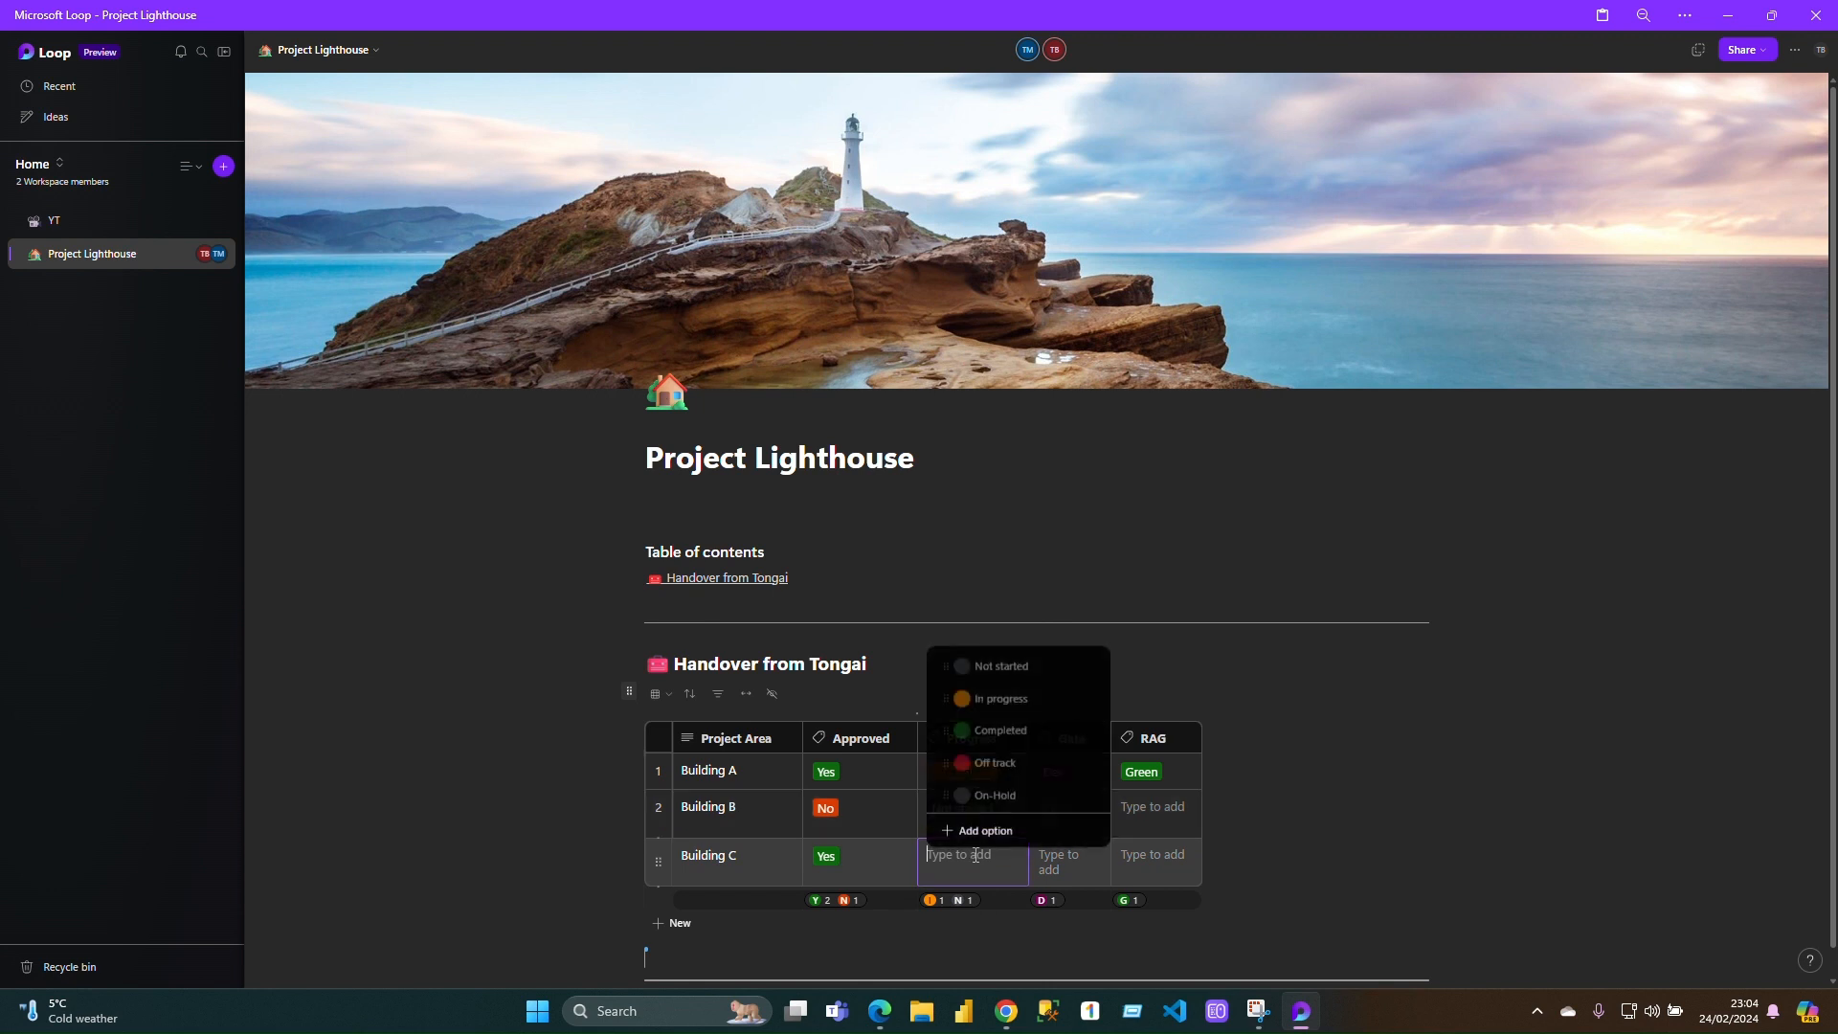
left_click(1010, 797)
- Set the Gate label to Analysis for both Building C and Building B
left_click(1063, 860)
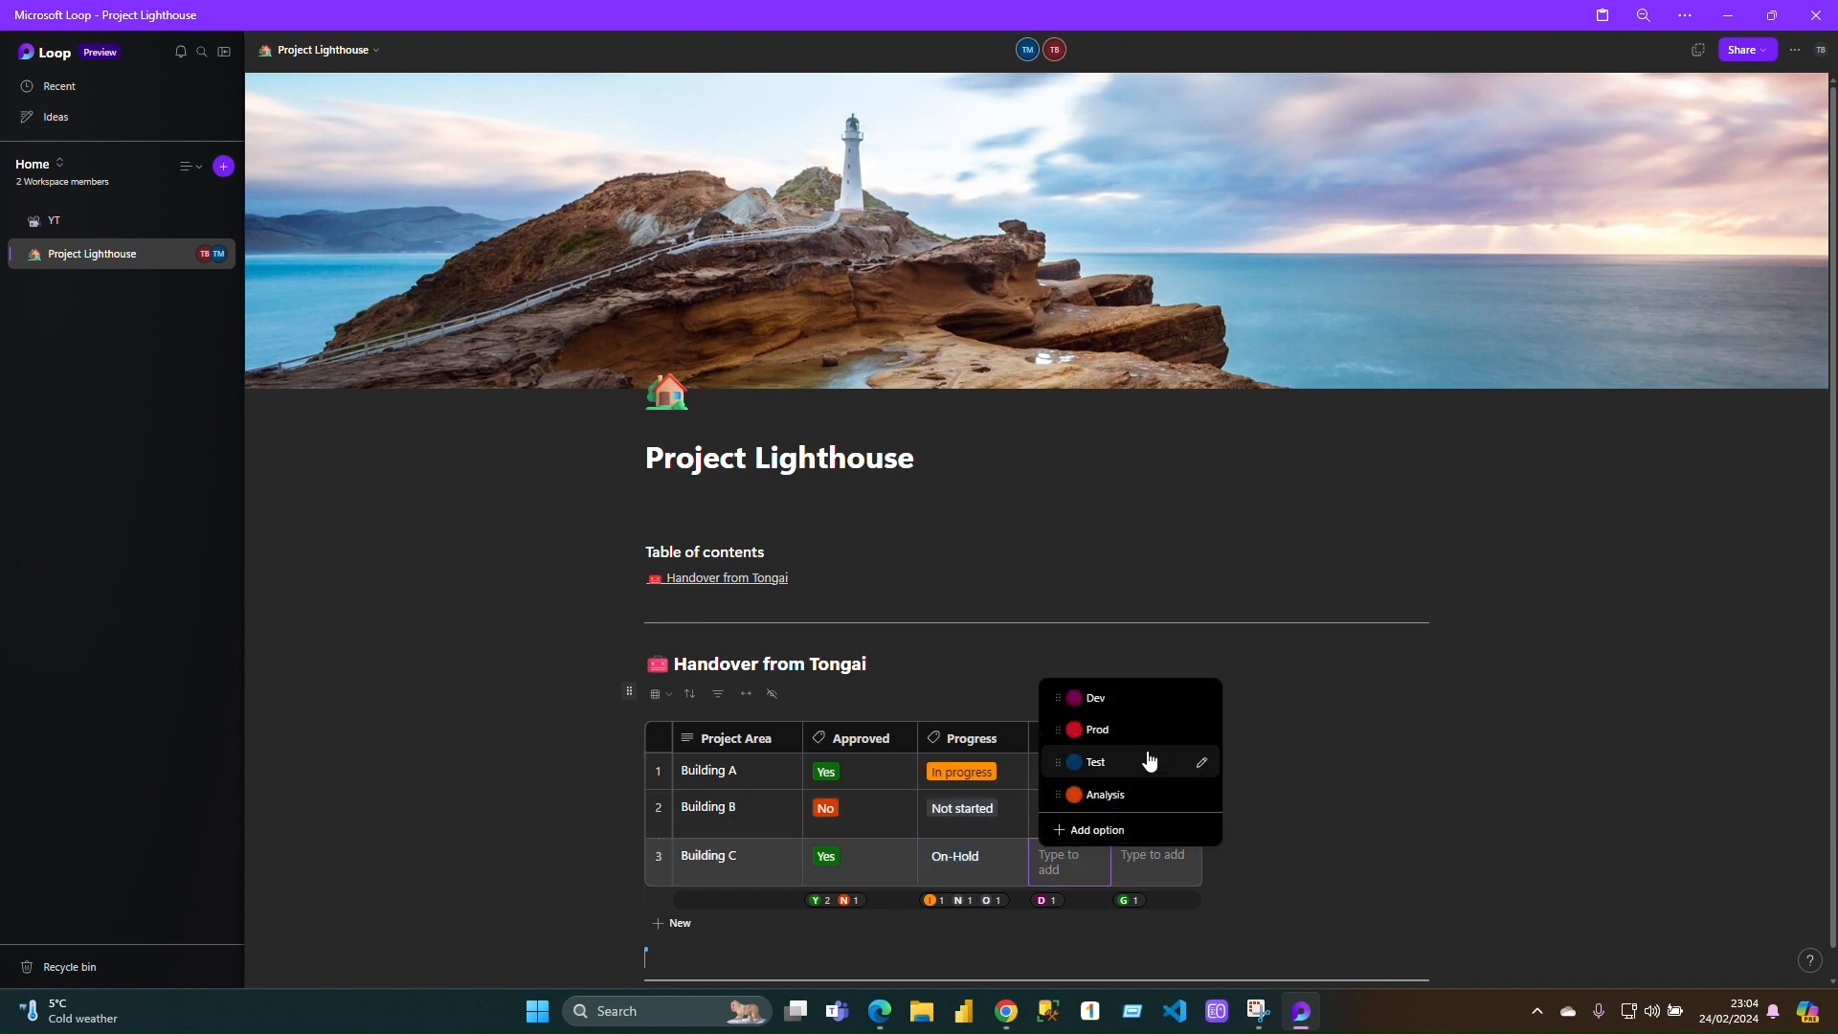
left_click(1127, 794)
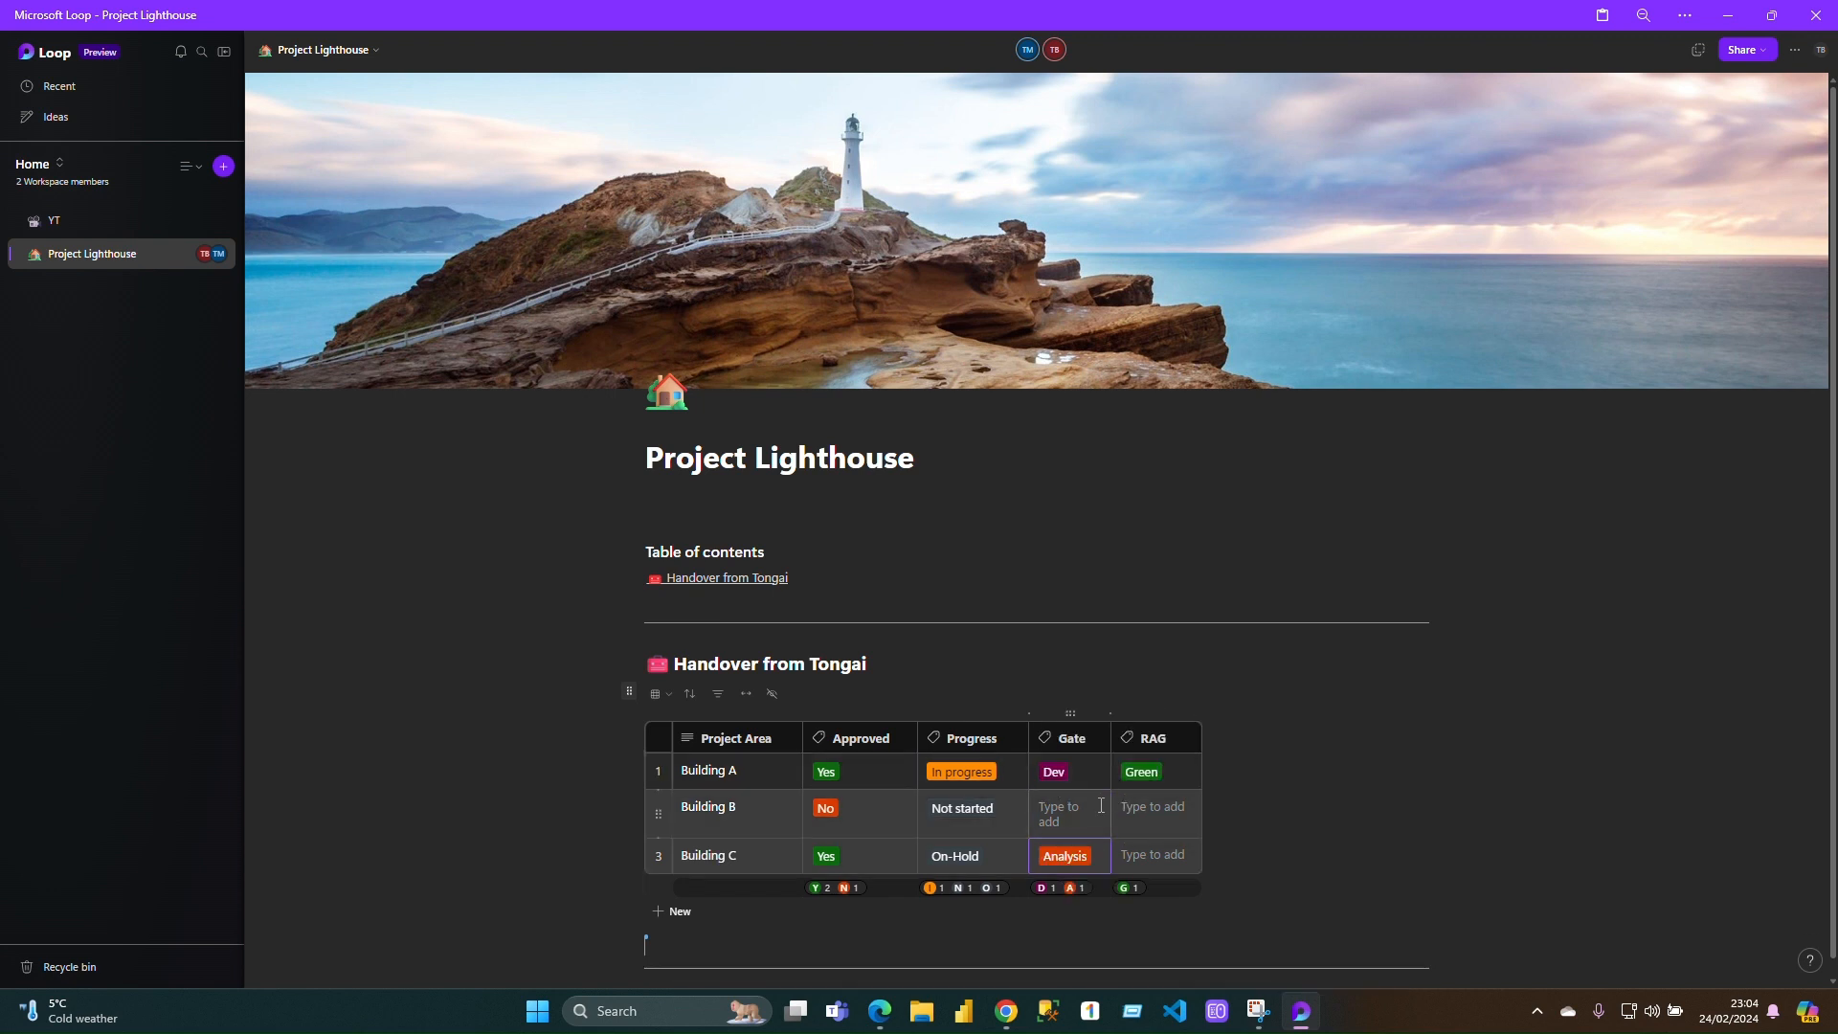
left_click(1101, 805)
left_click(1118, 818)
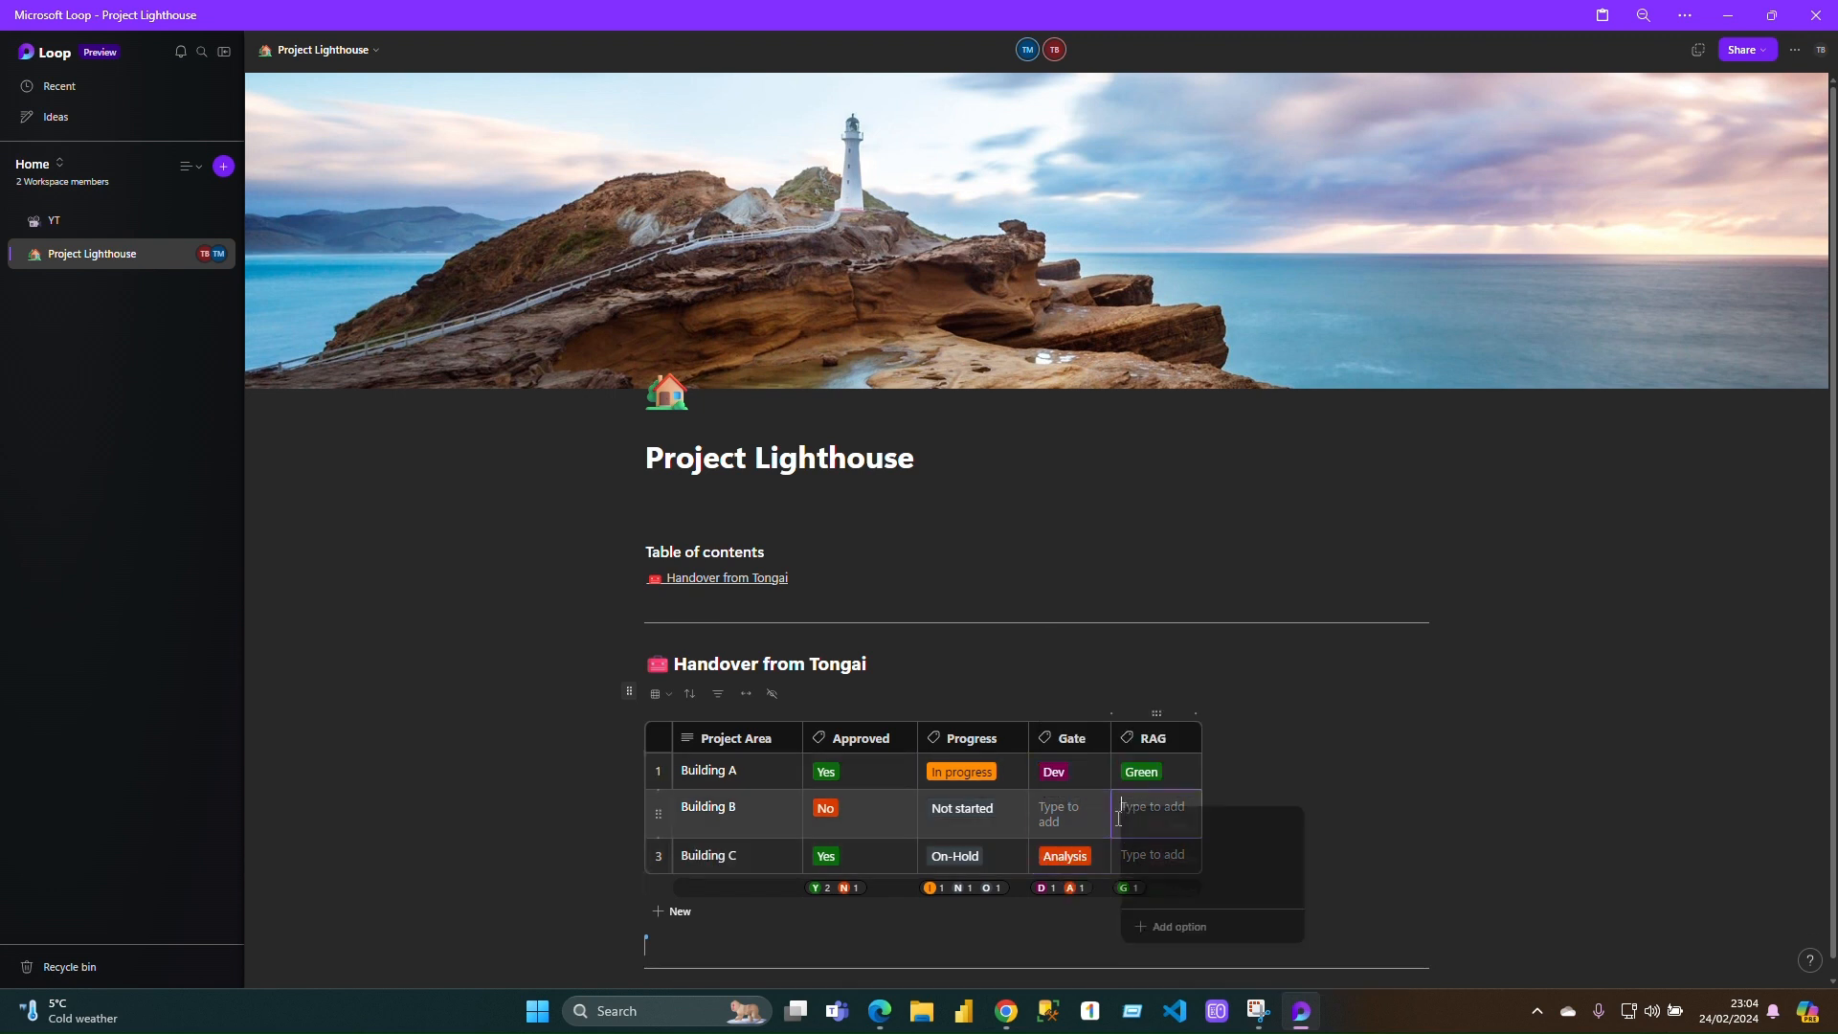
left_click(1091, 814)
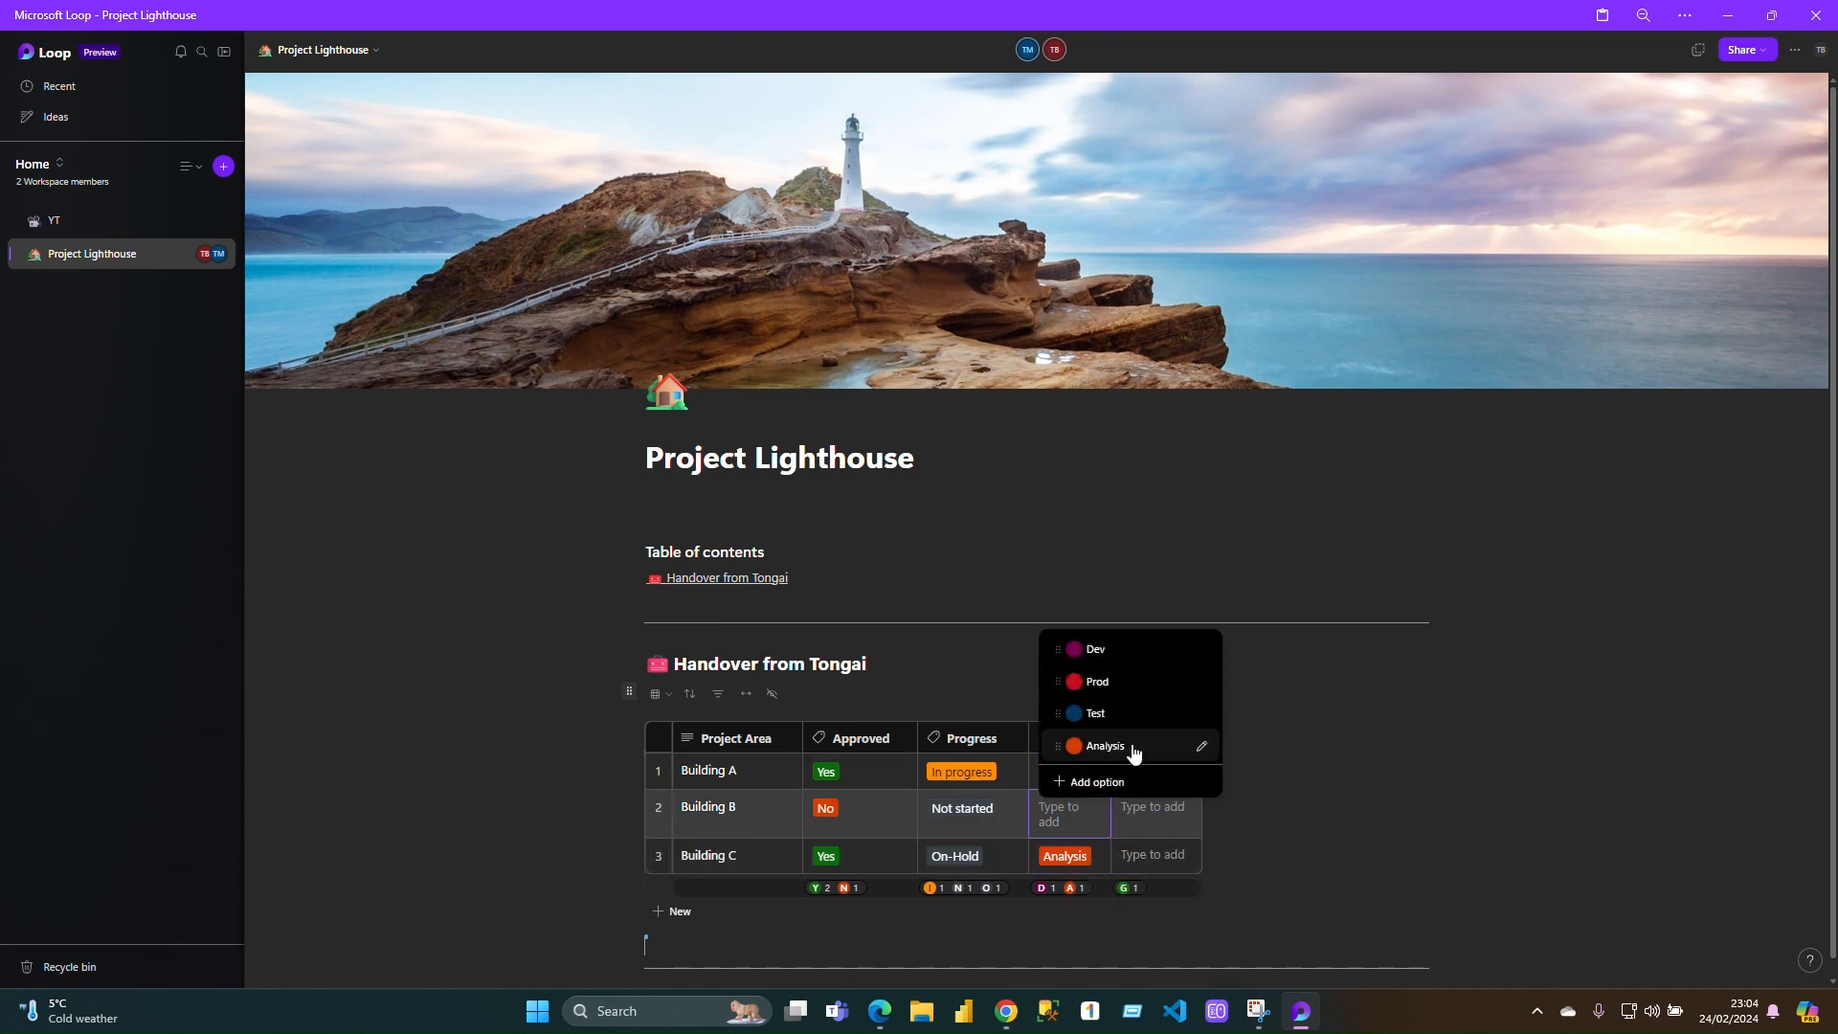
left_click(1133, 753)
- Set the RAG label to Amber for Building B and to Red for Building C
left_click(1173, 814)
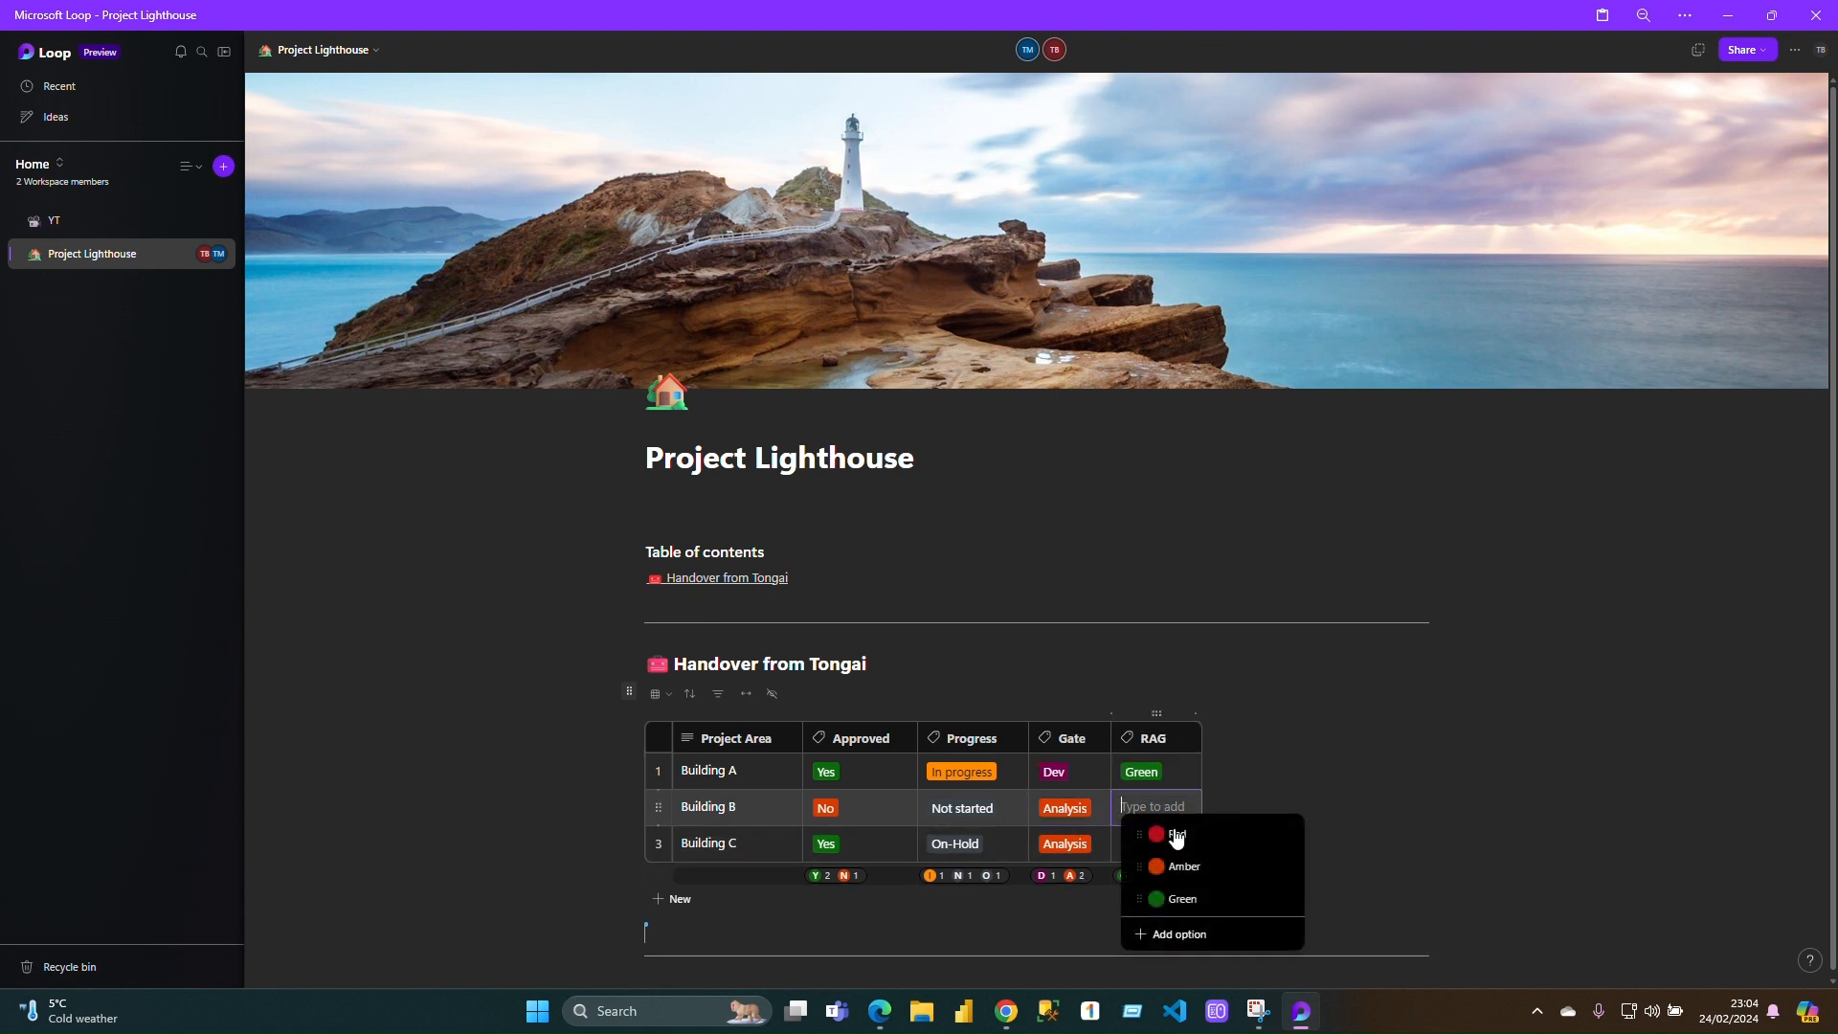
left_click(1184, 866)
left_click(1158, 844)
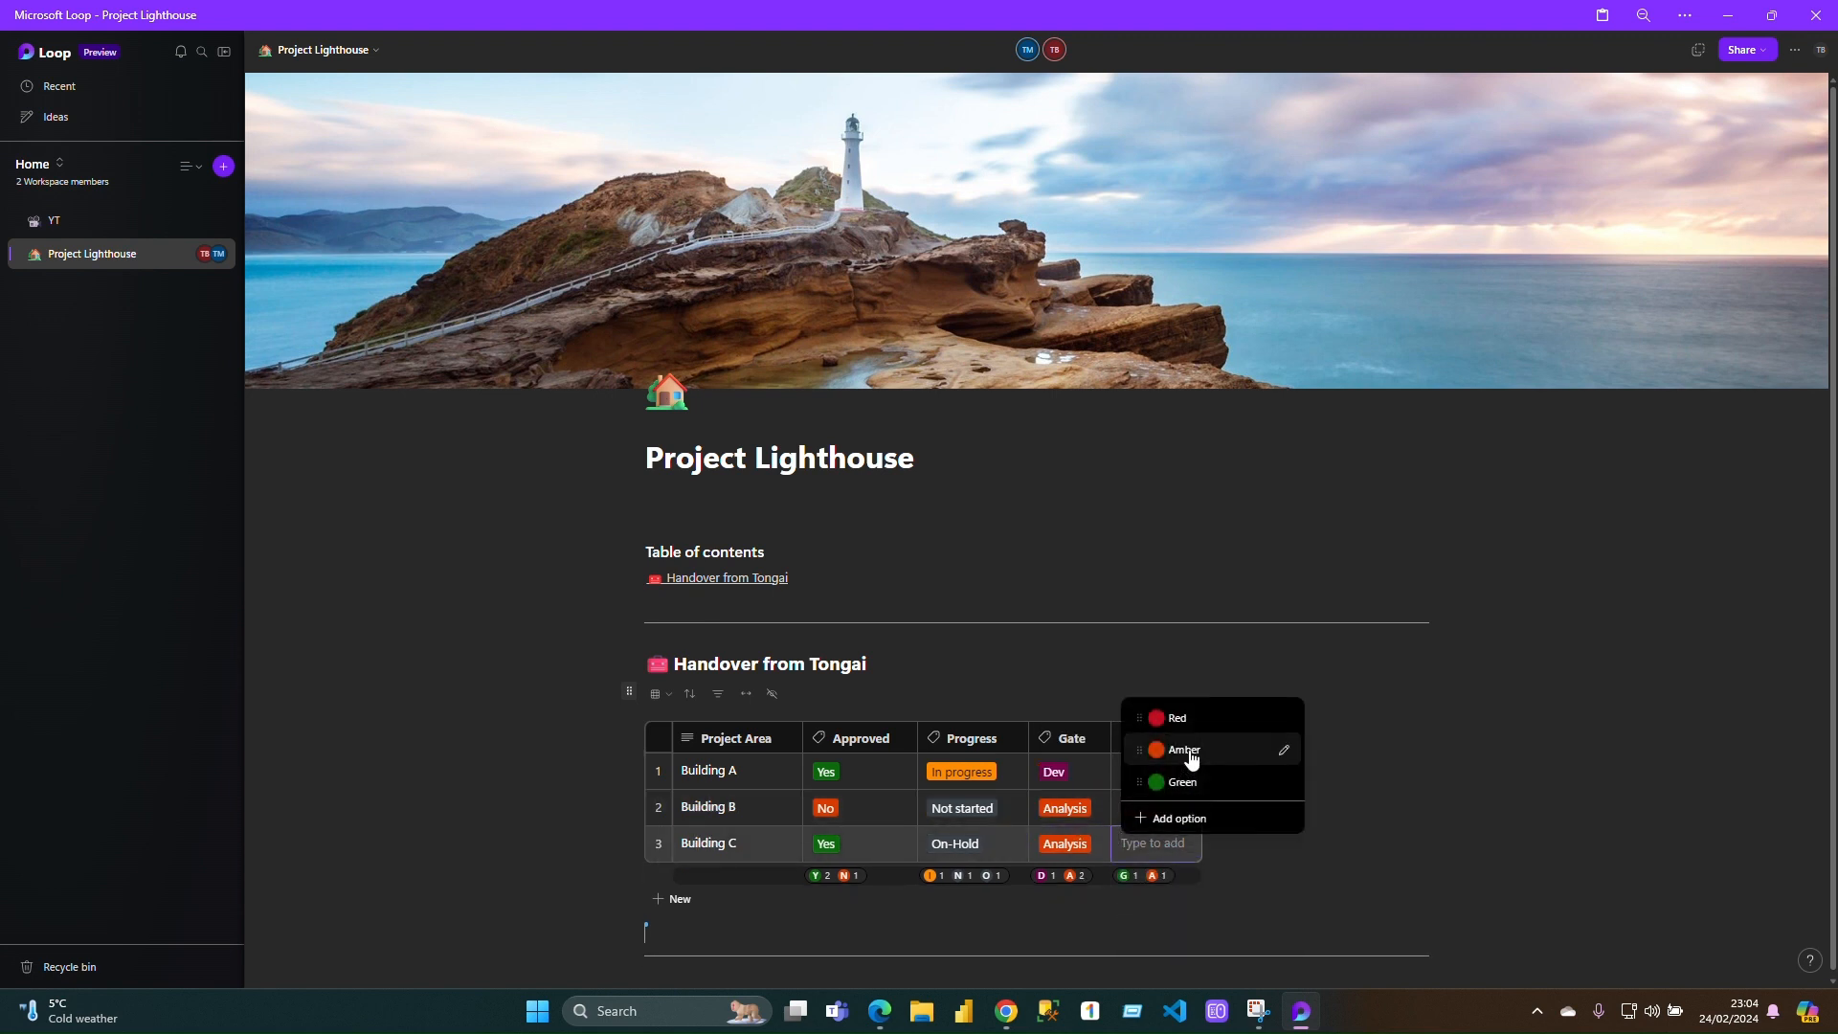
left_click(1187, 719)
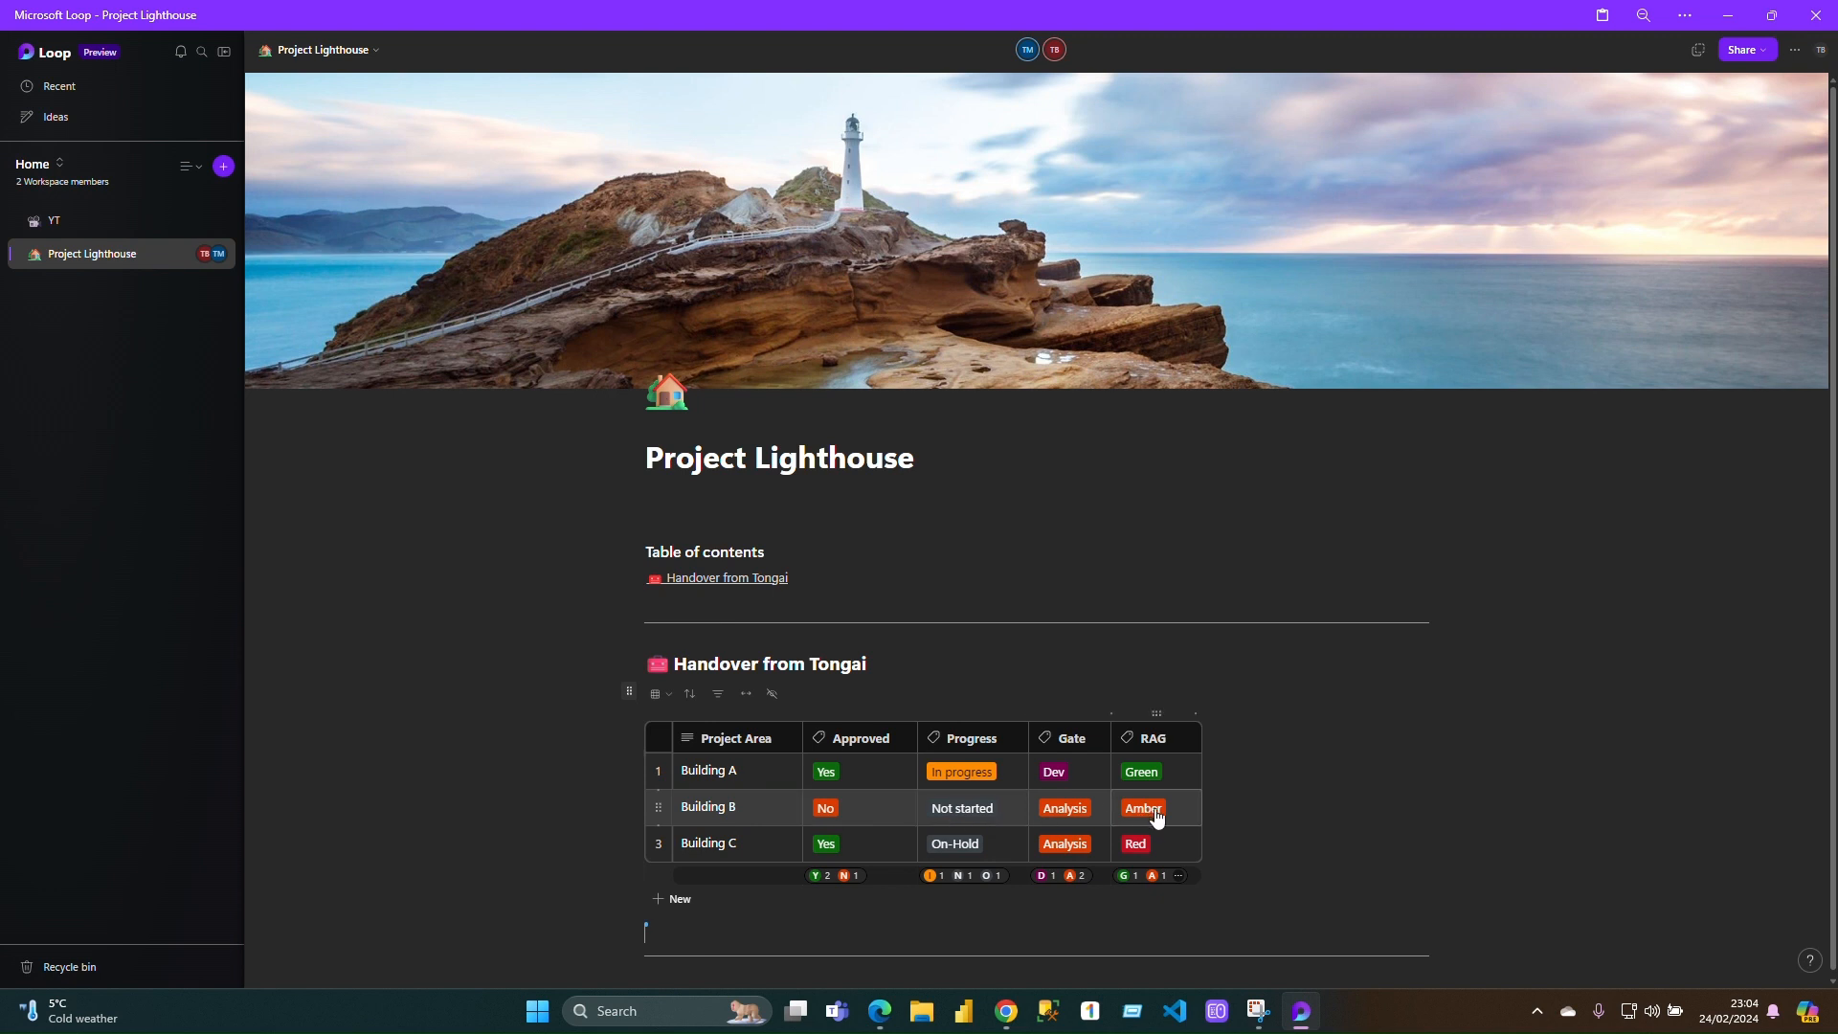
- Add a new column after RAG and name it Comments
left_click(1196, 714)
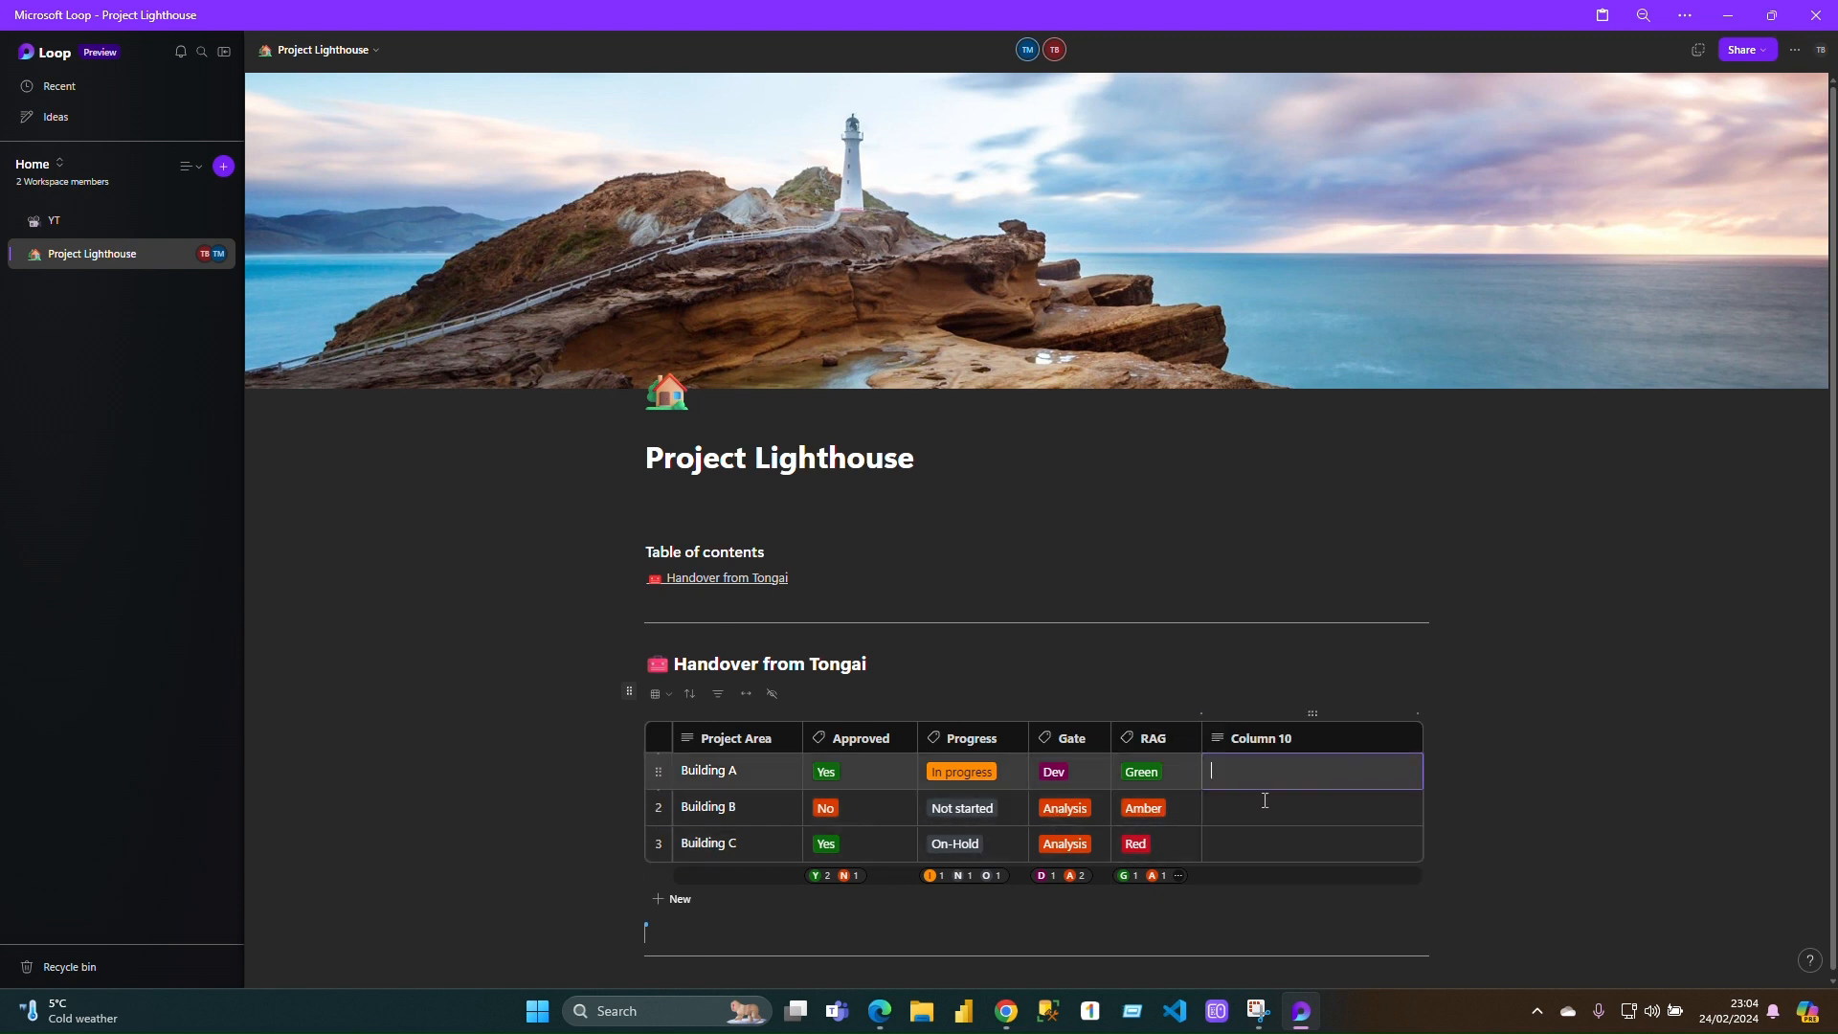
left_click(1304, 743)
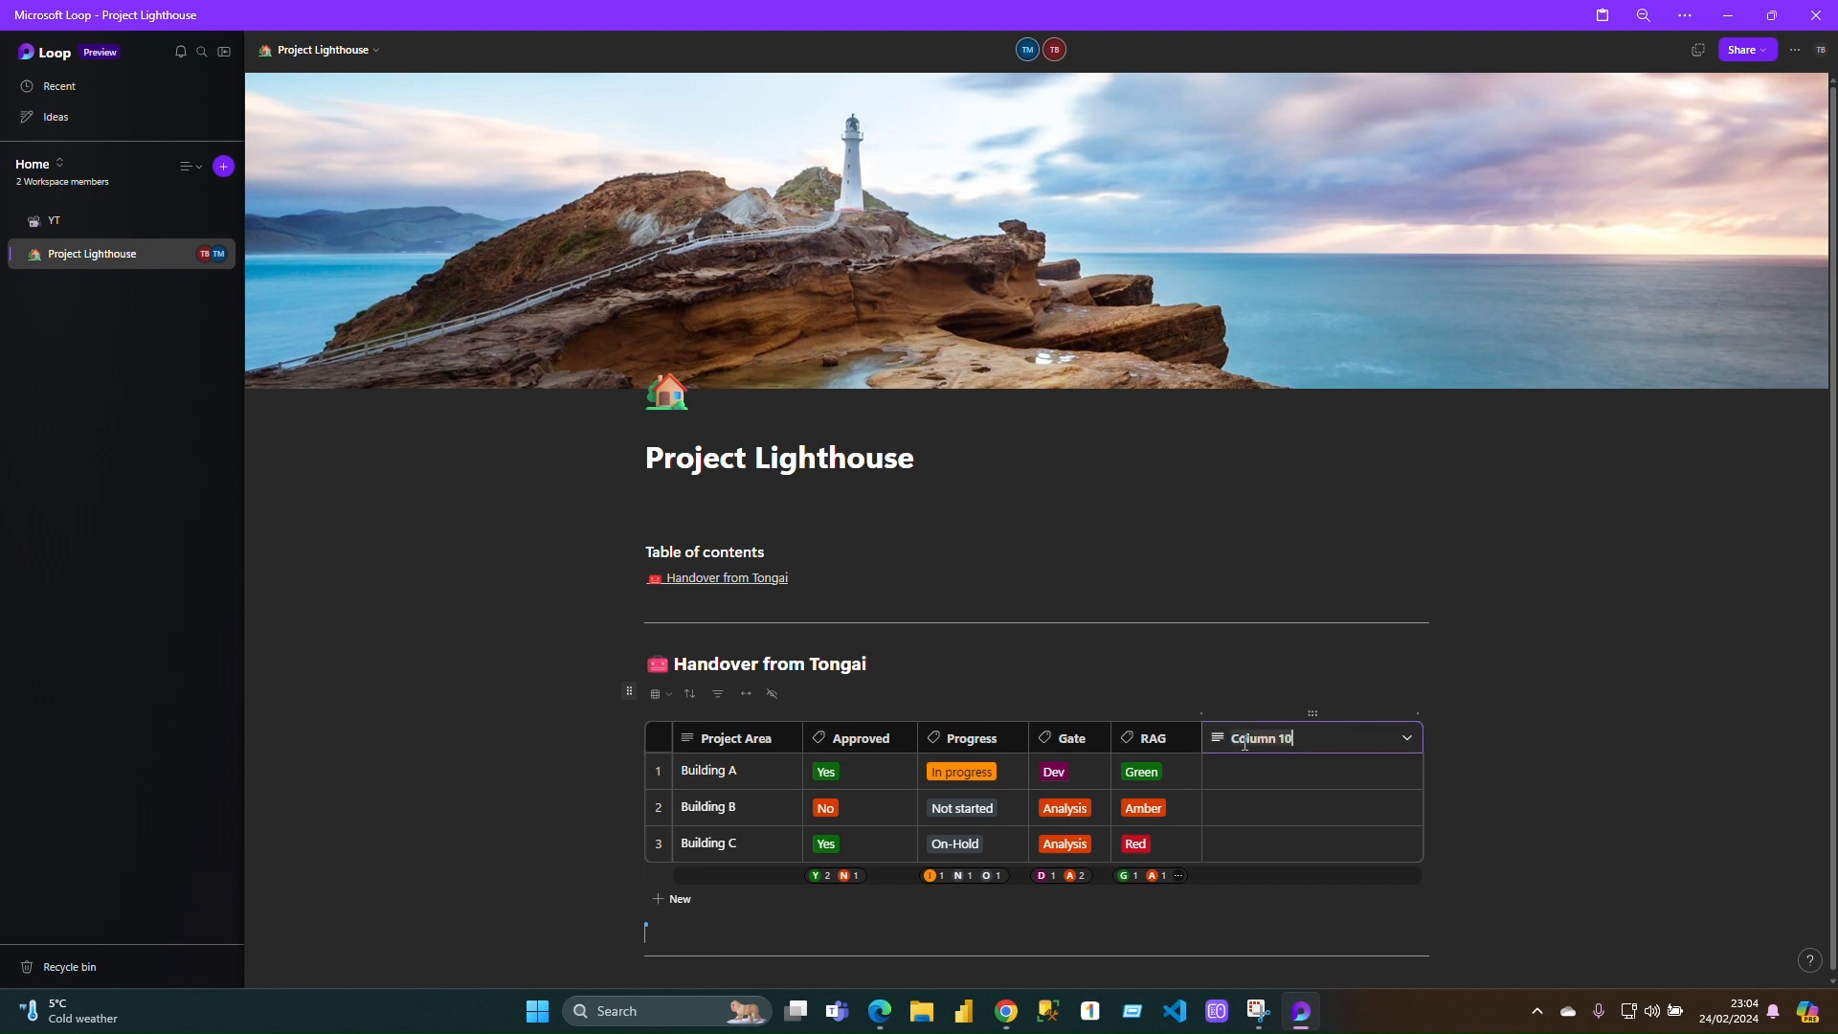
type("Comments")
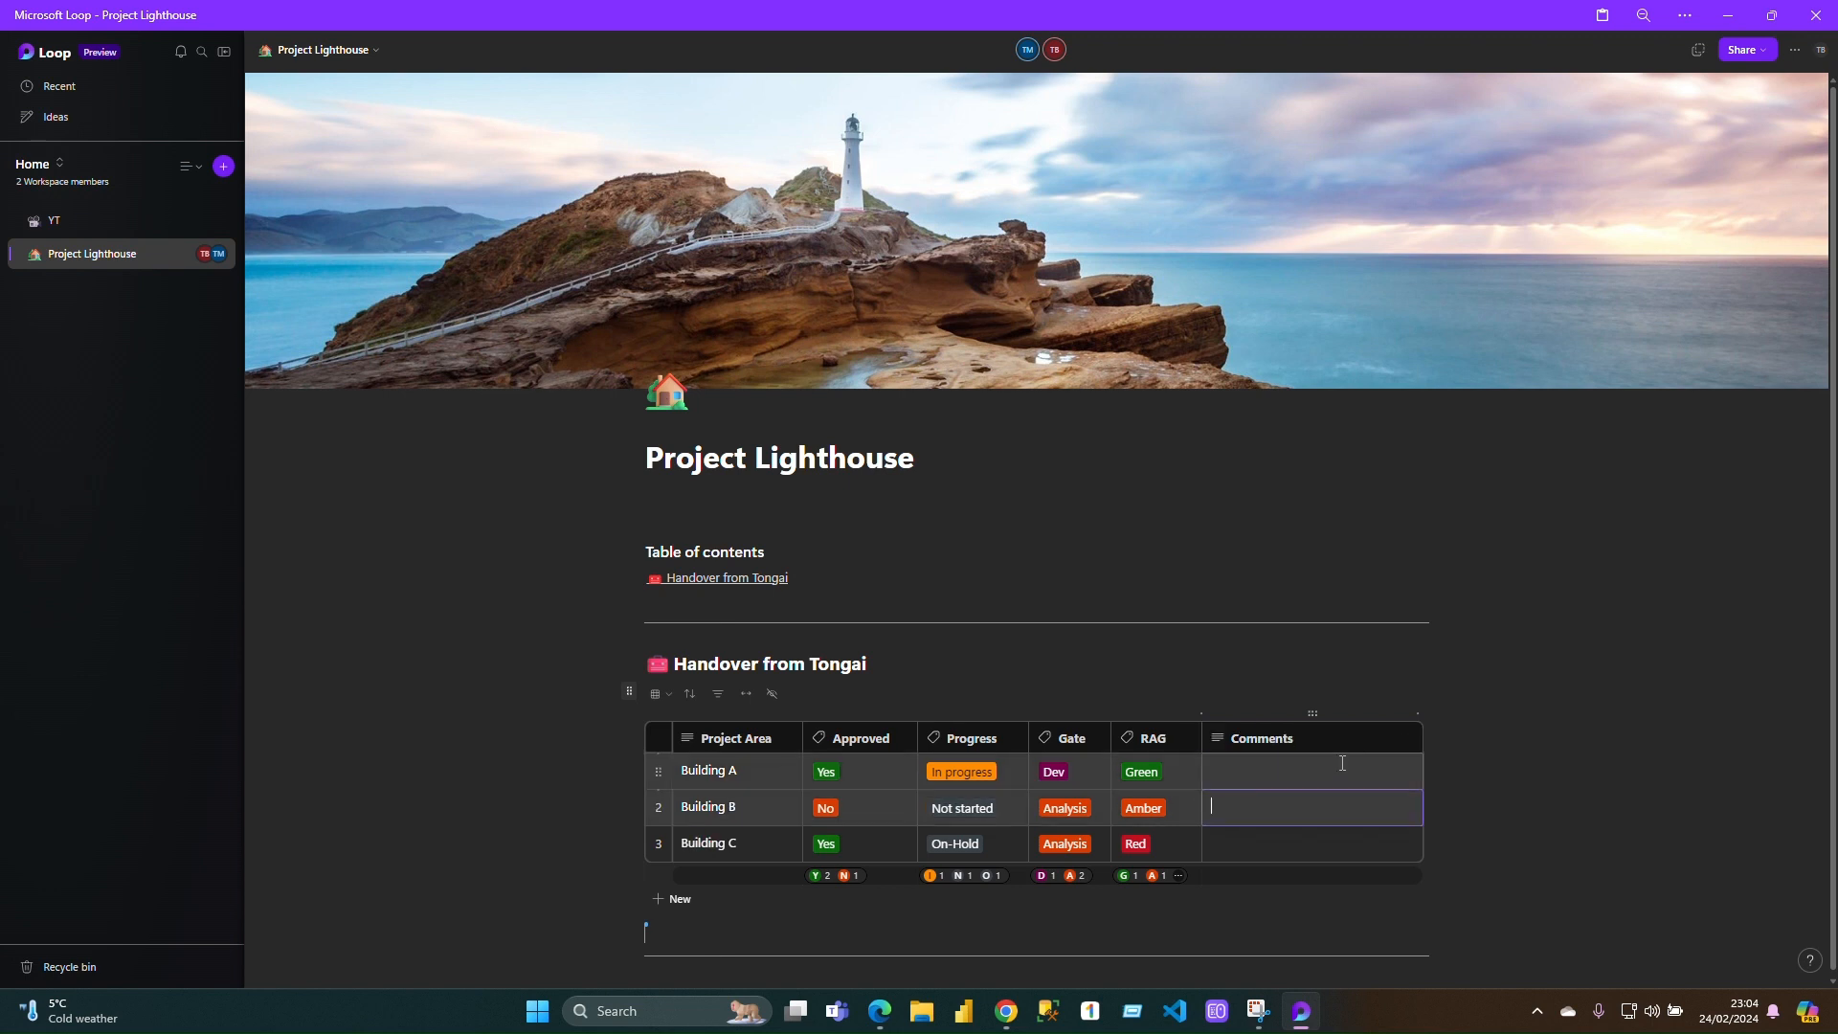
left_click(1408, 741)
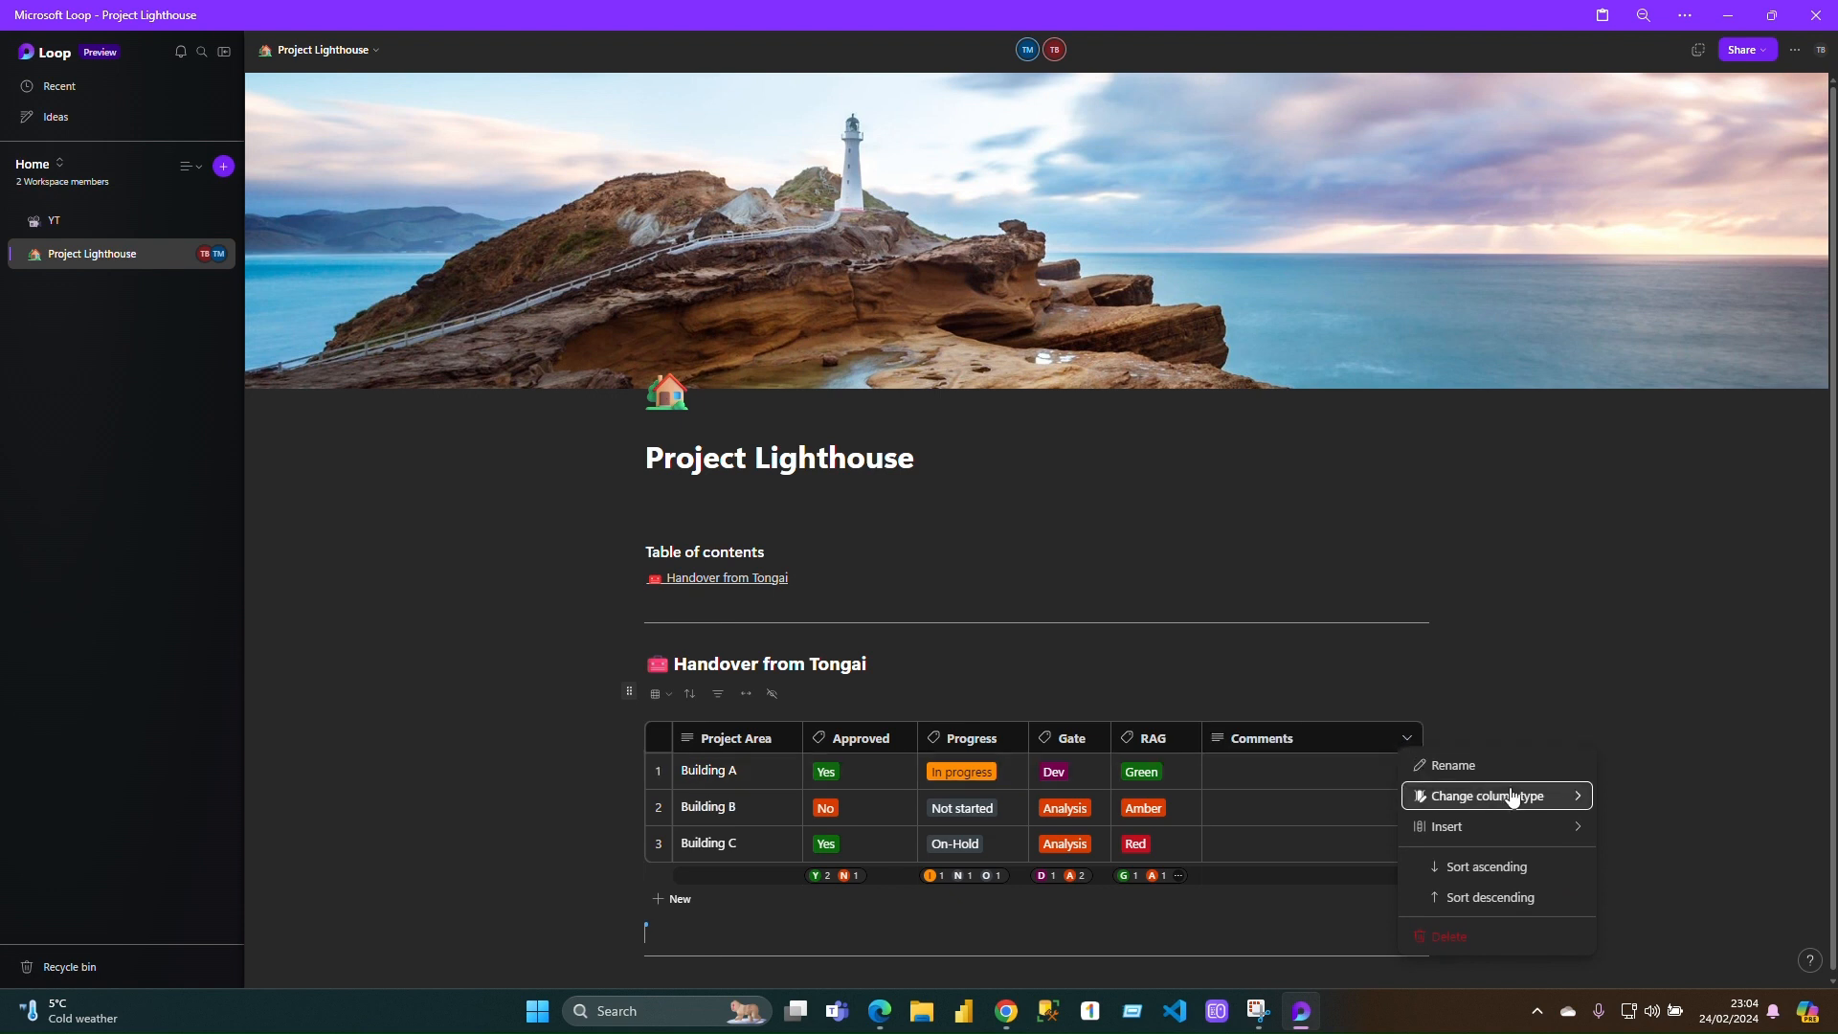
mouse_move(1532, 795)
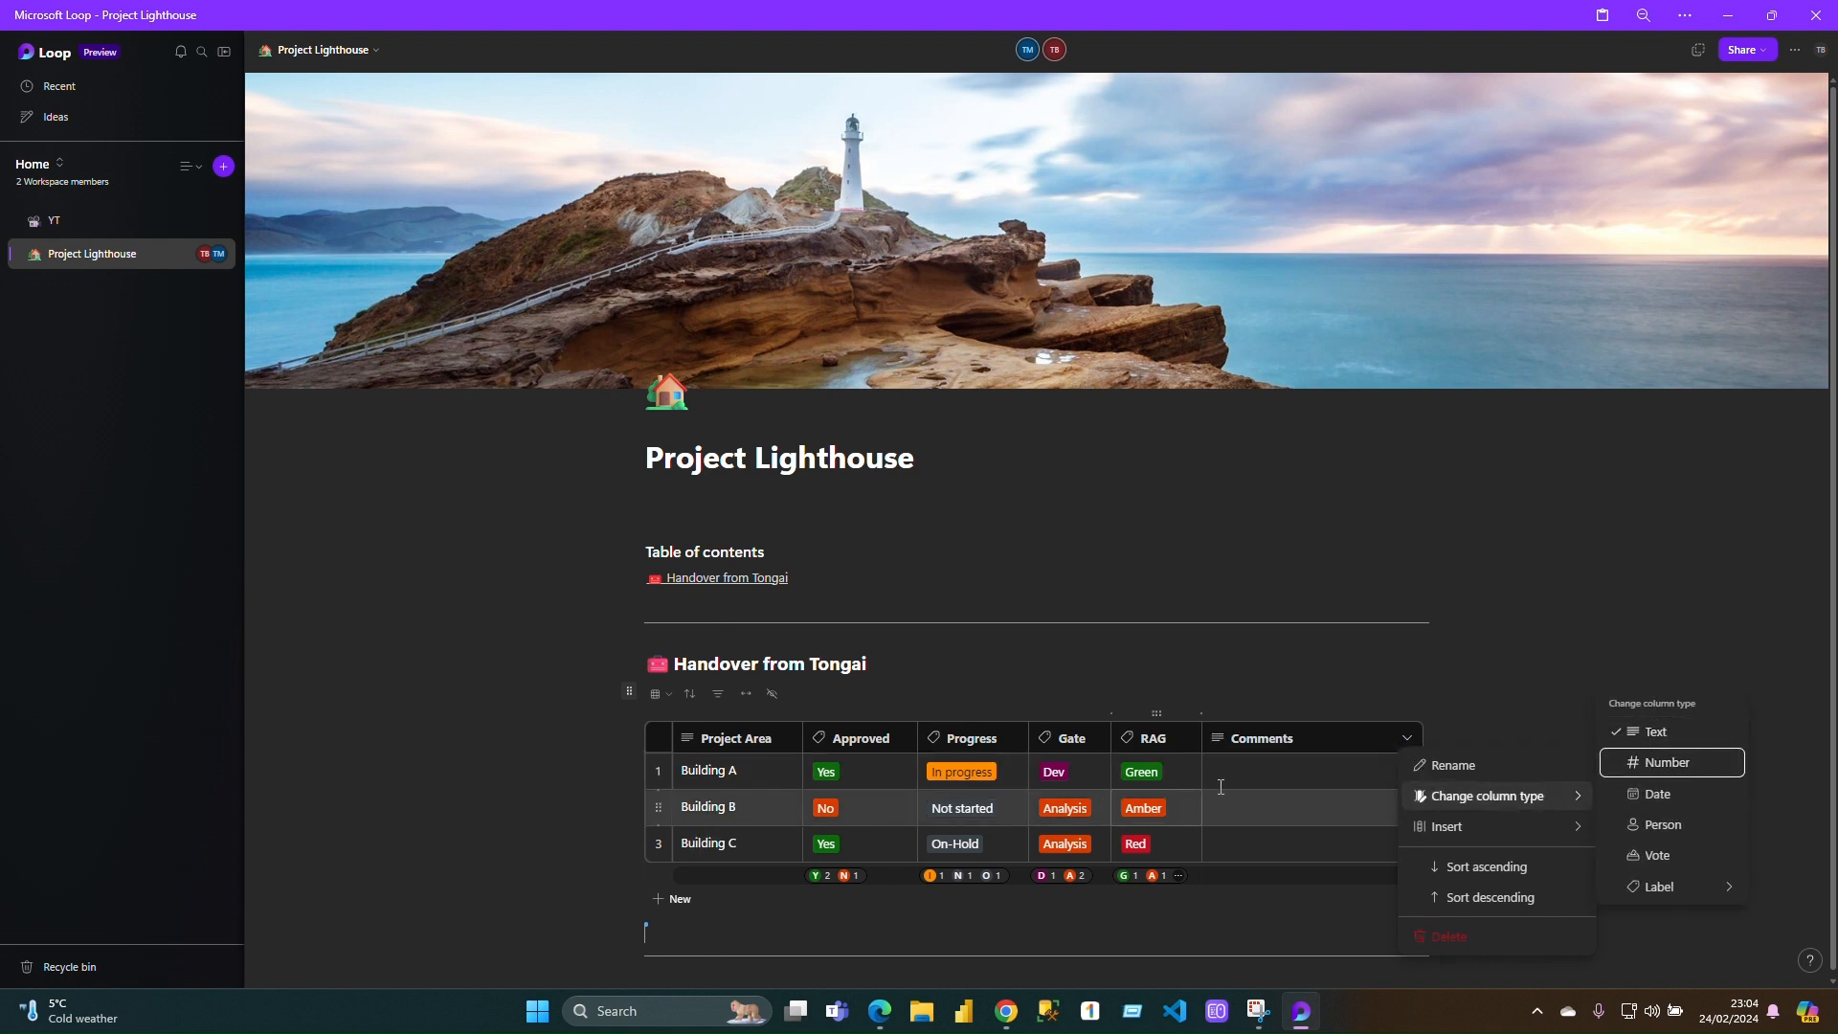
left_click(1280, 771)
- Enter the comments "Not signed off yet" for Building B and "Lack resource see email" for Building C
left_click(1267, 812)
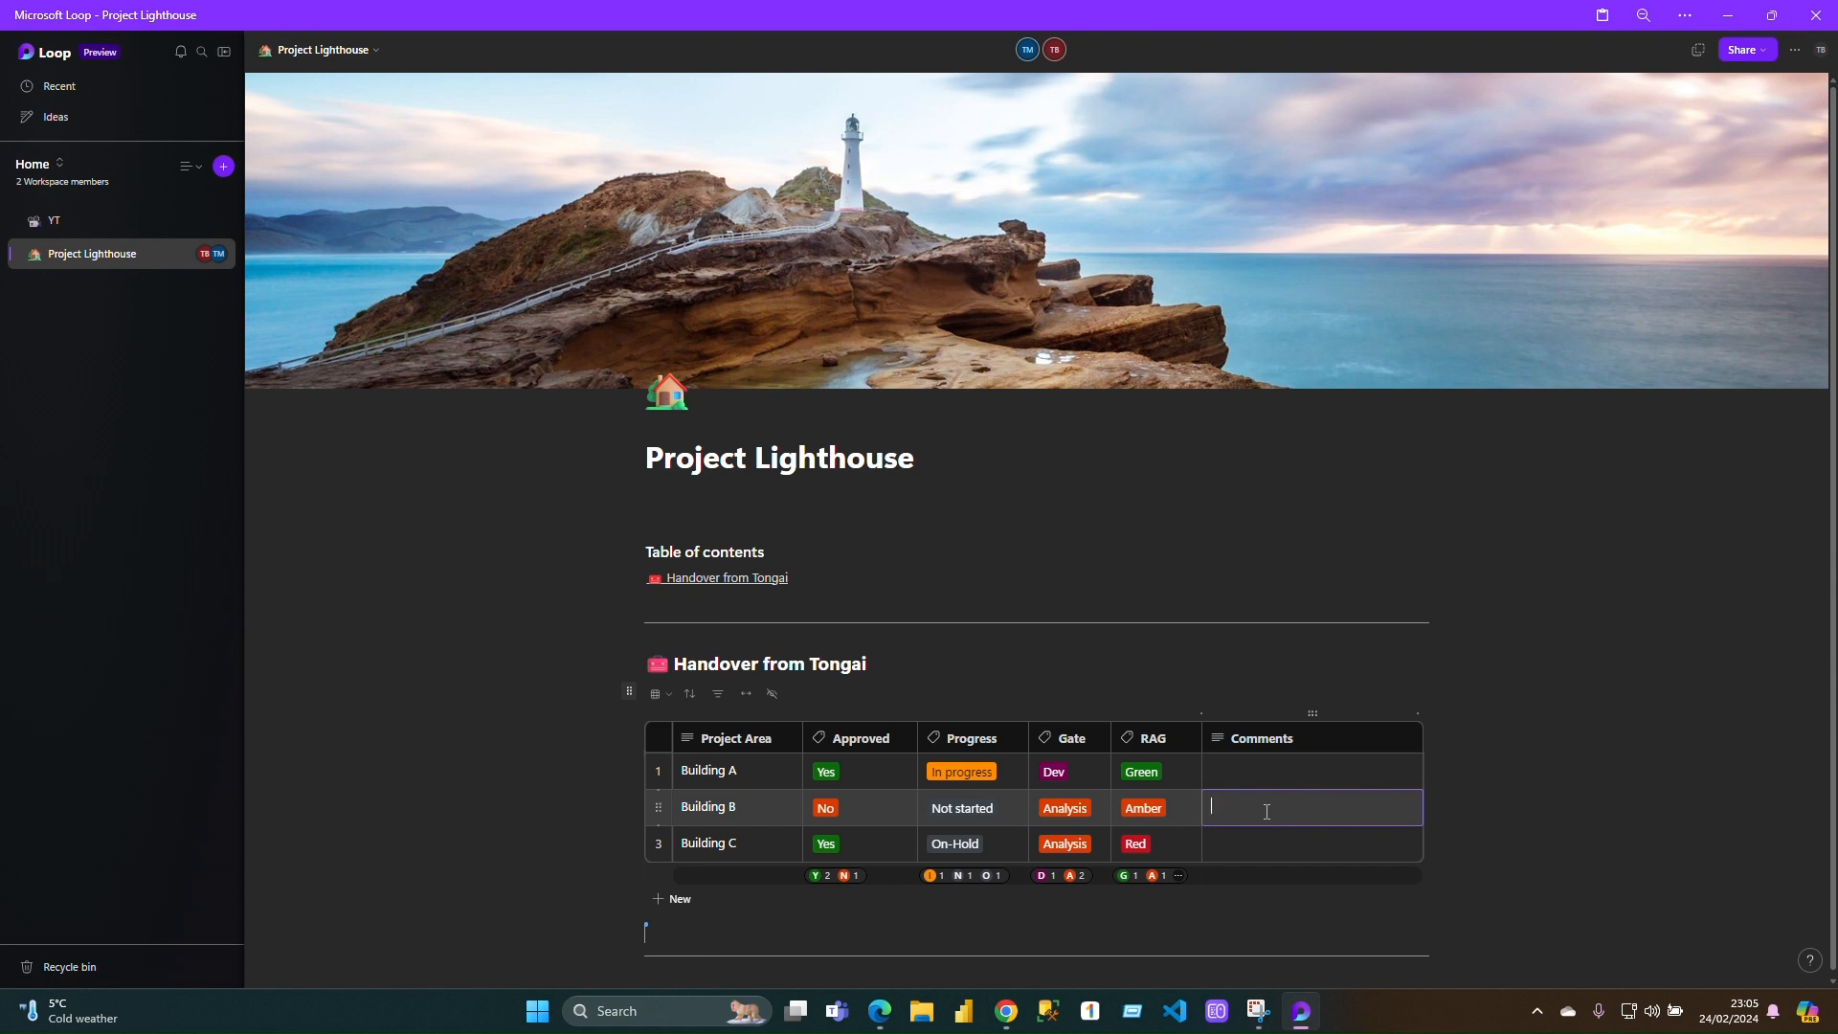
type("Not signed off yet")
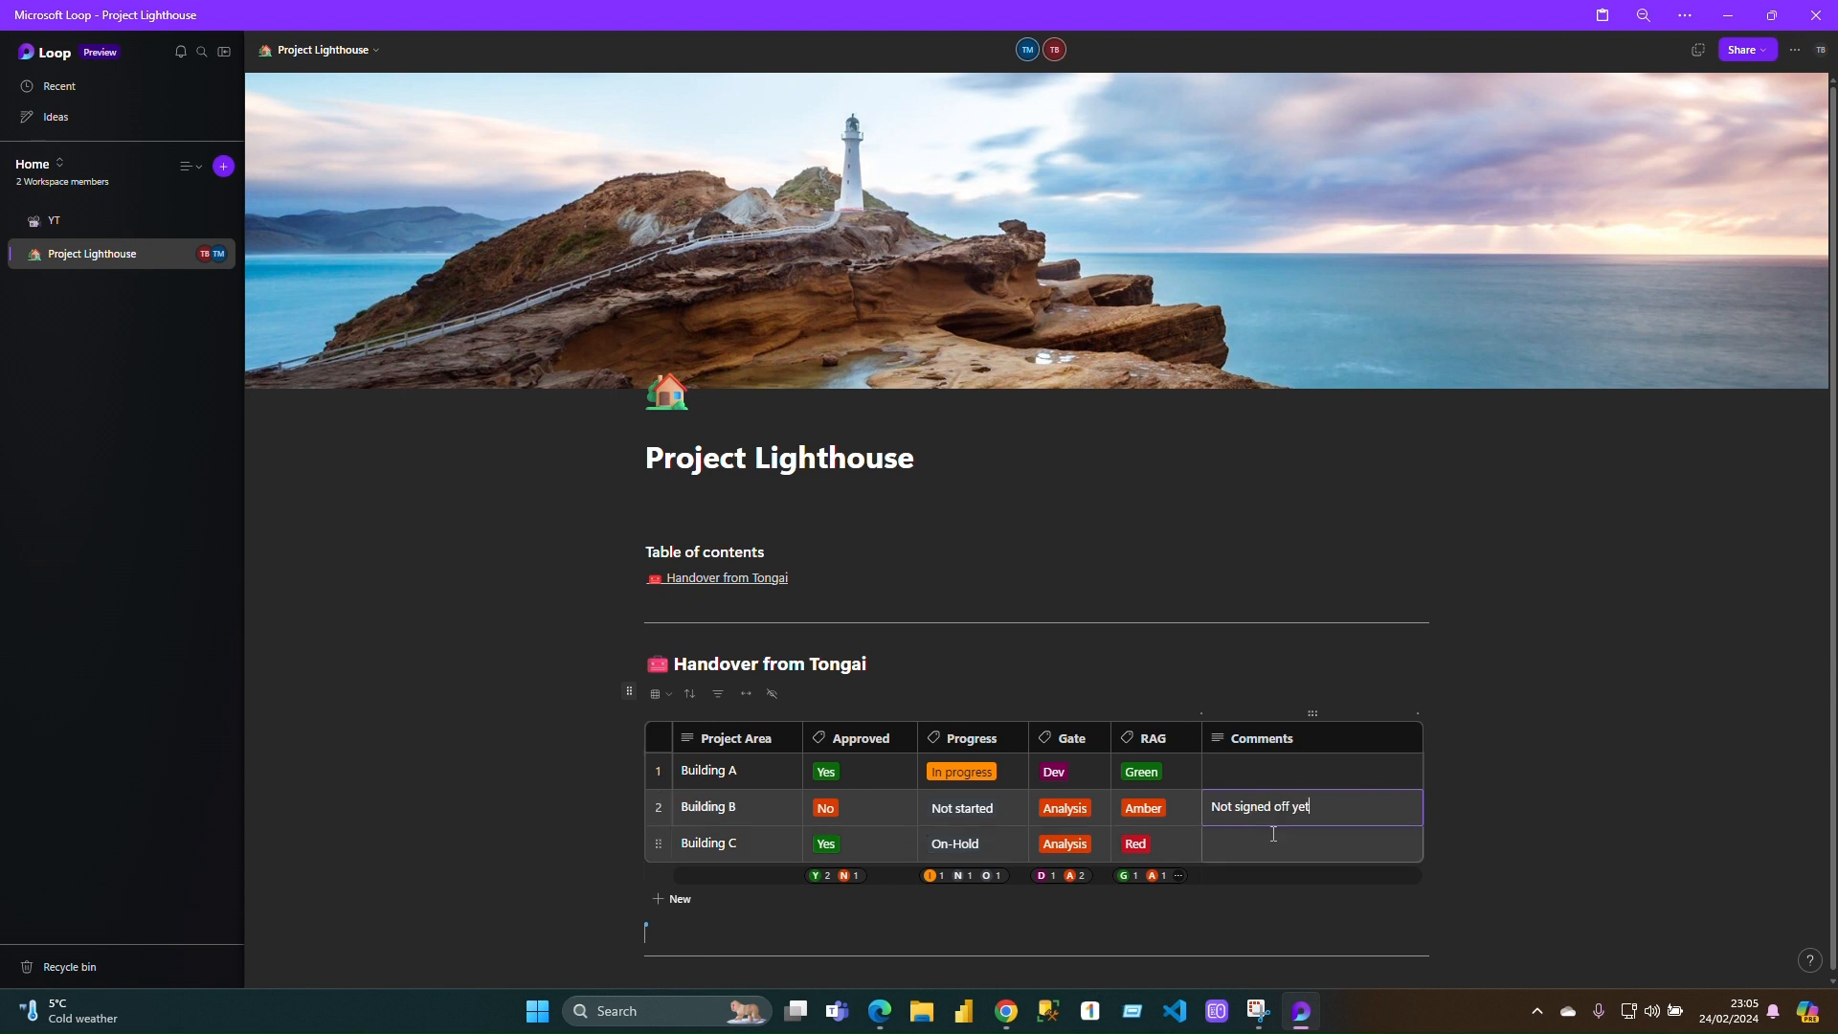
left_click(1269, 845)
type("L")
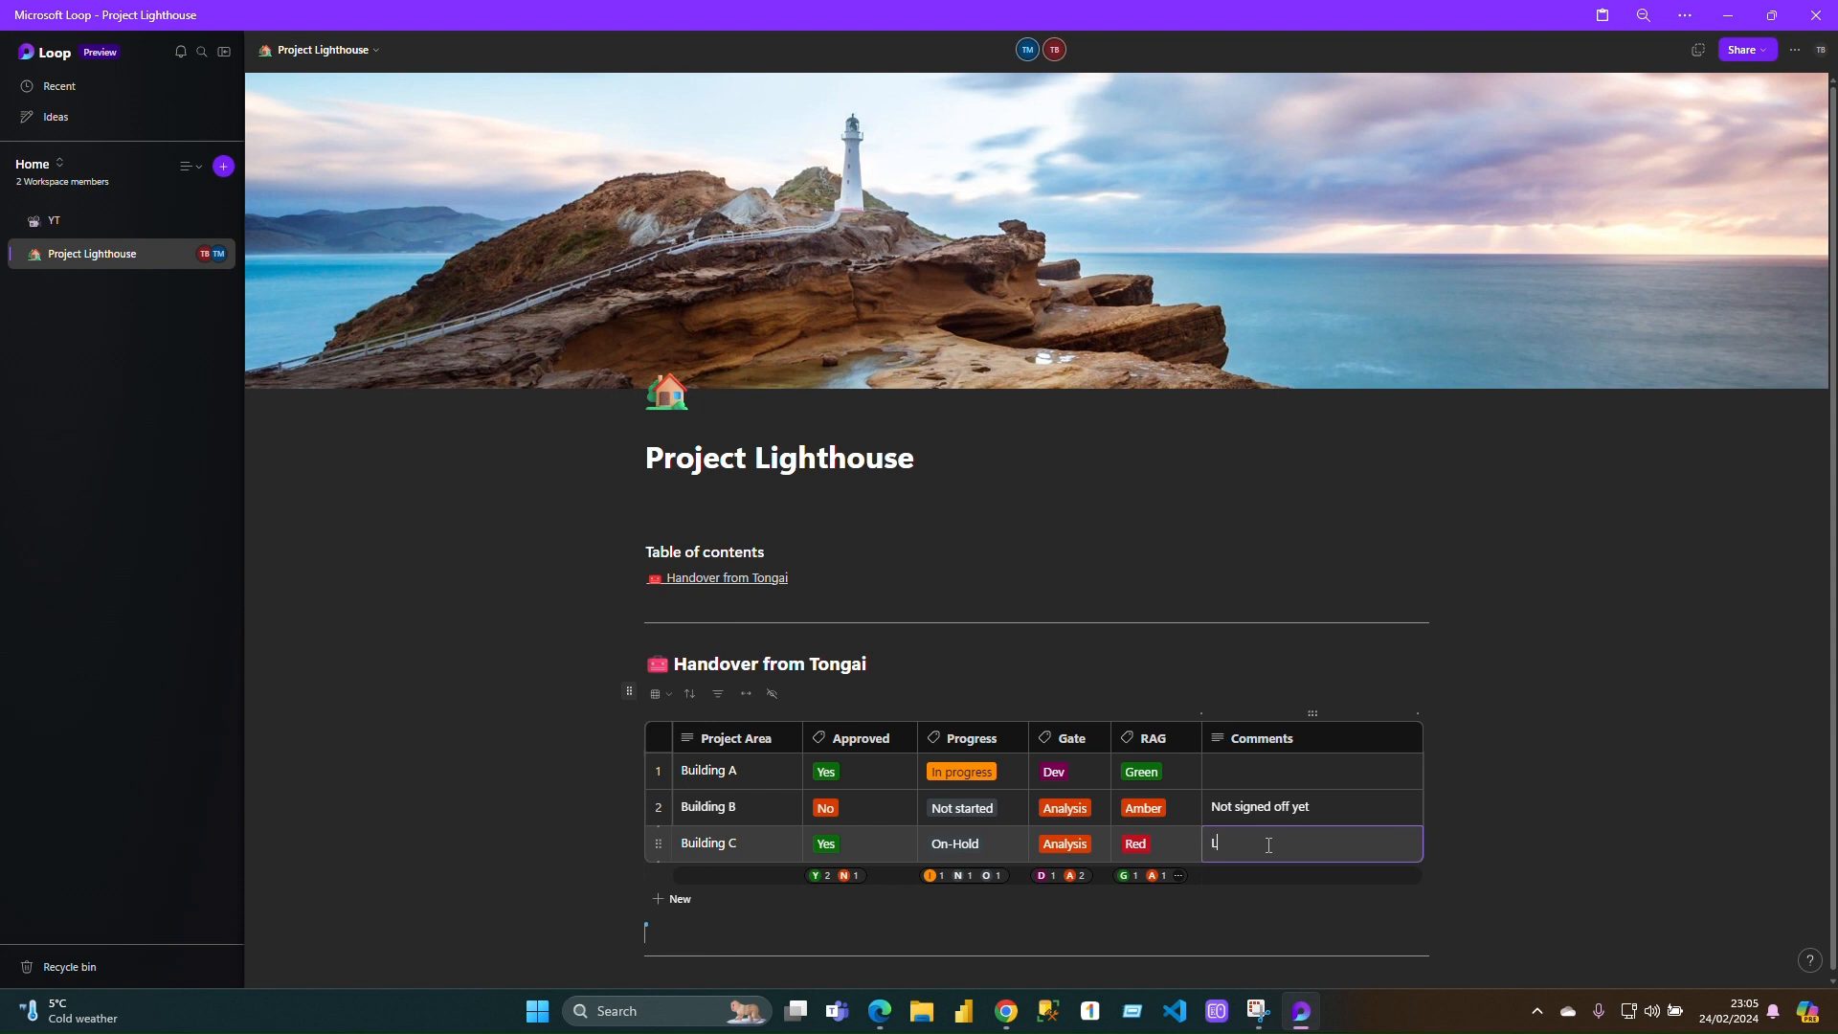
type("ack resource see email")
left_click(1430, 848)
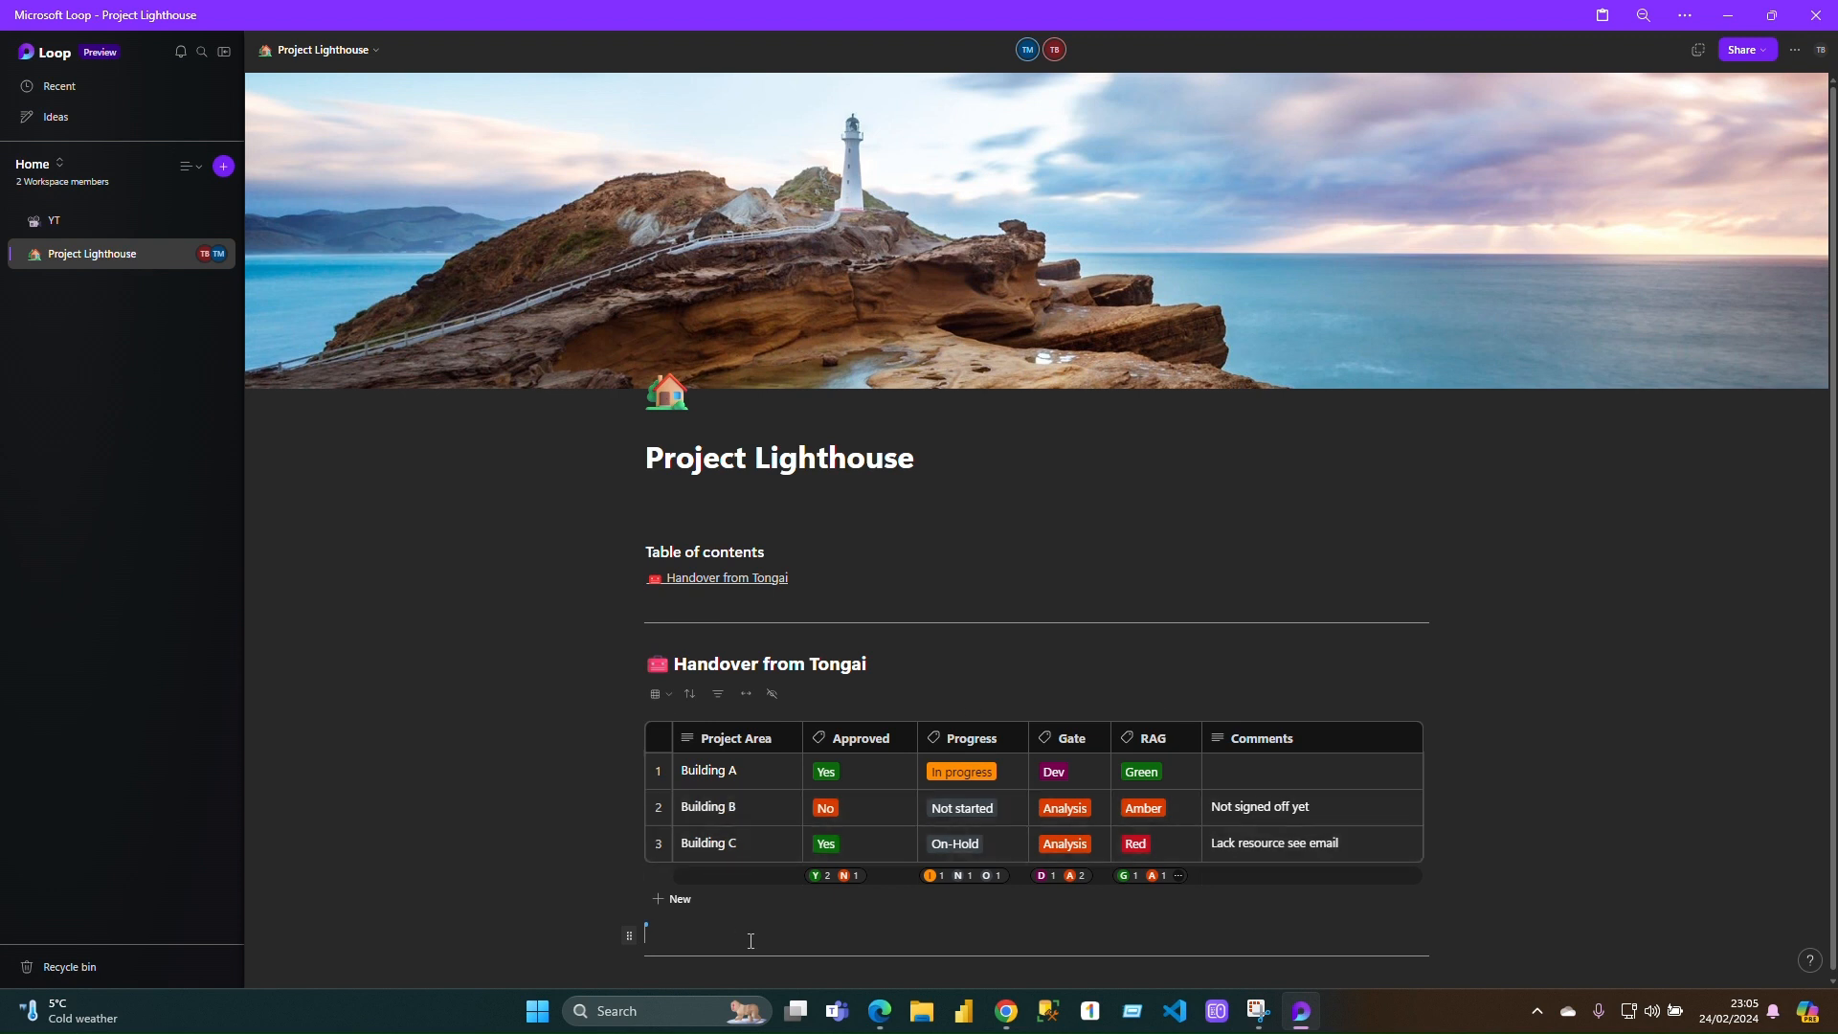
left_click(1345, 850)
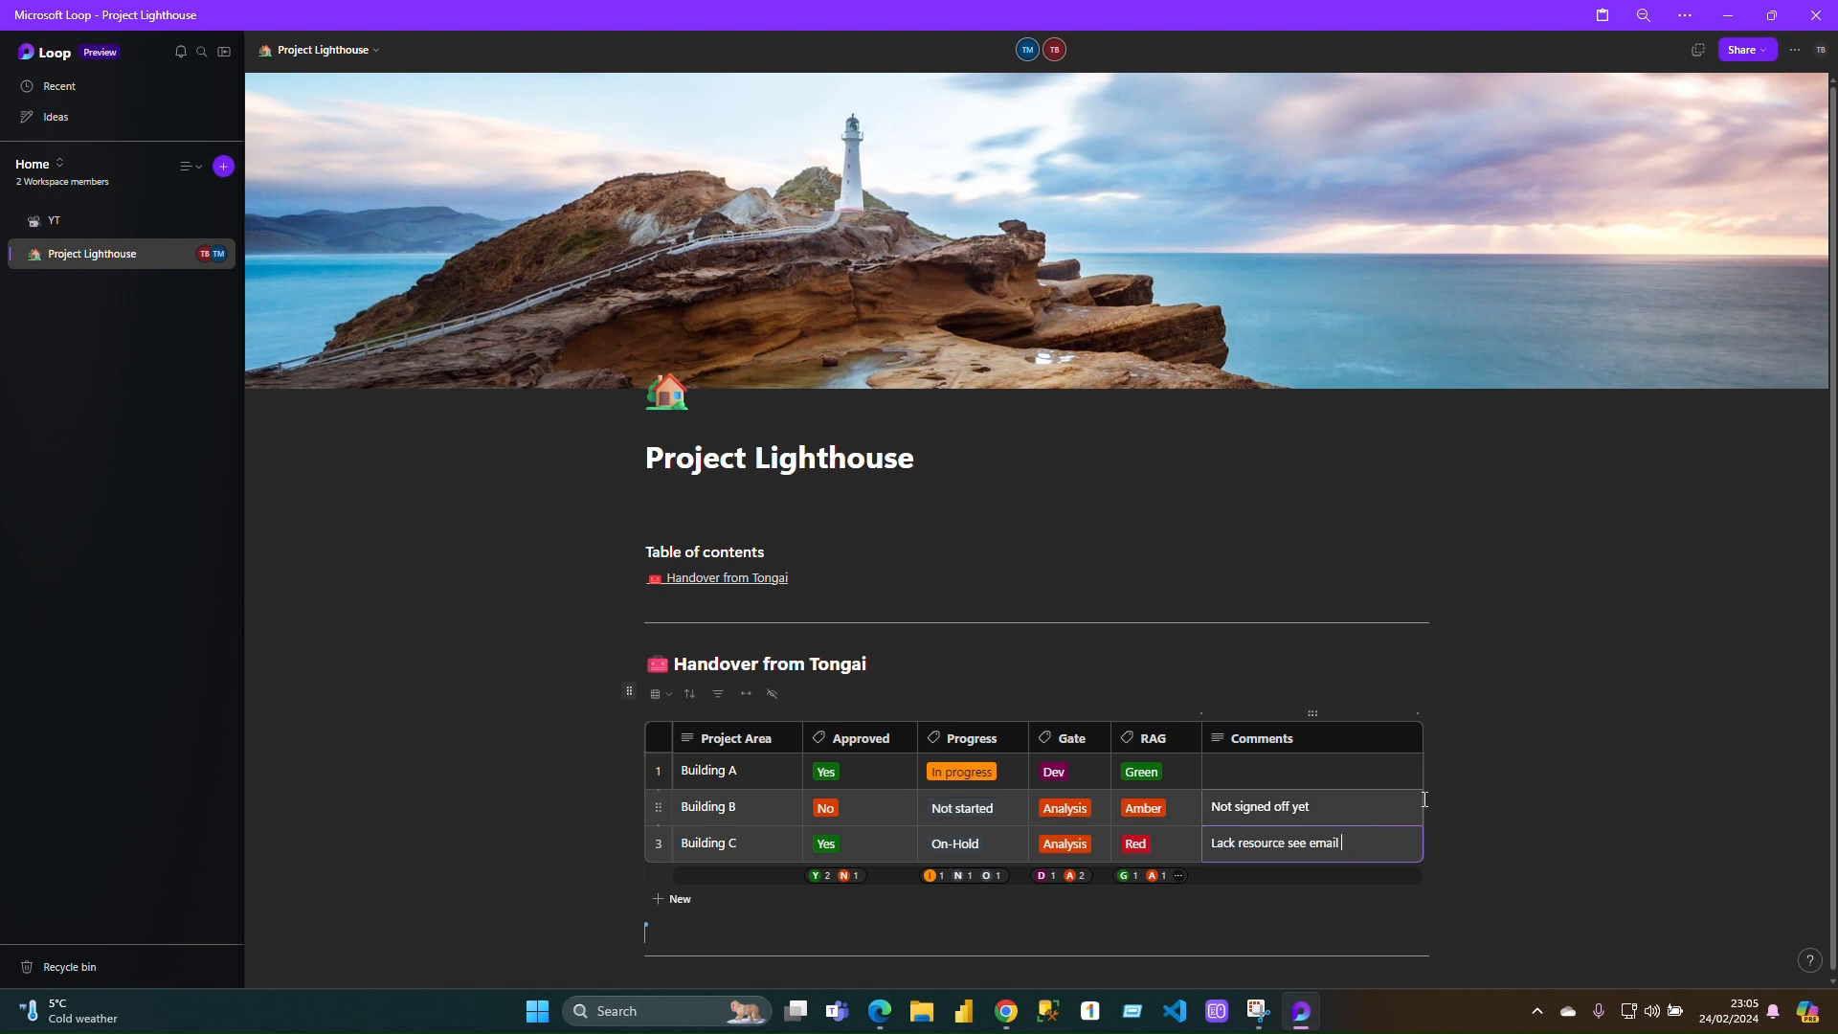
left_click(1263, 771)
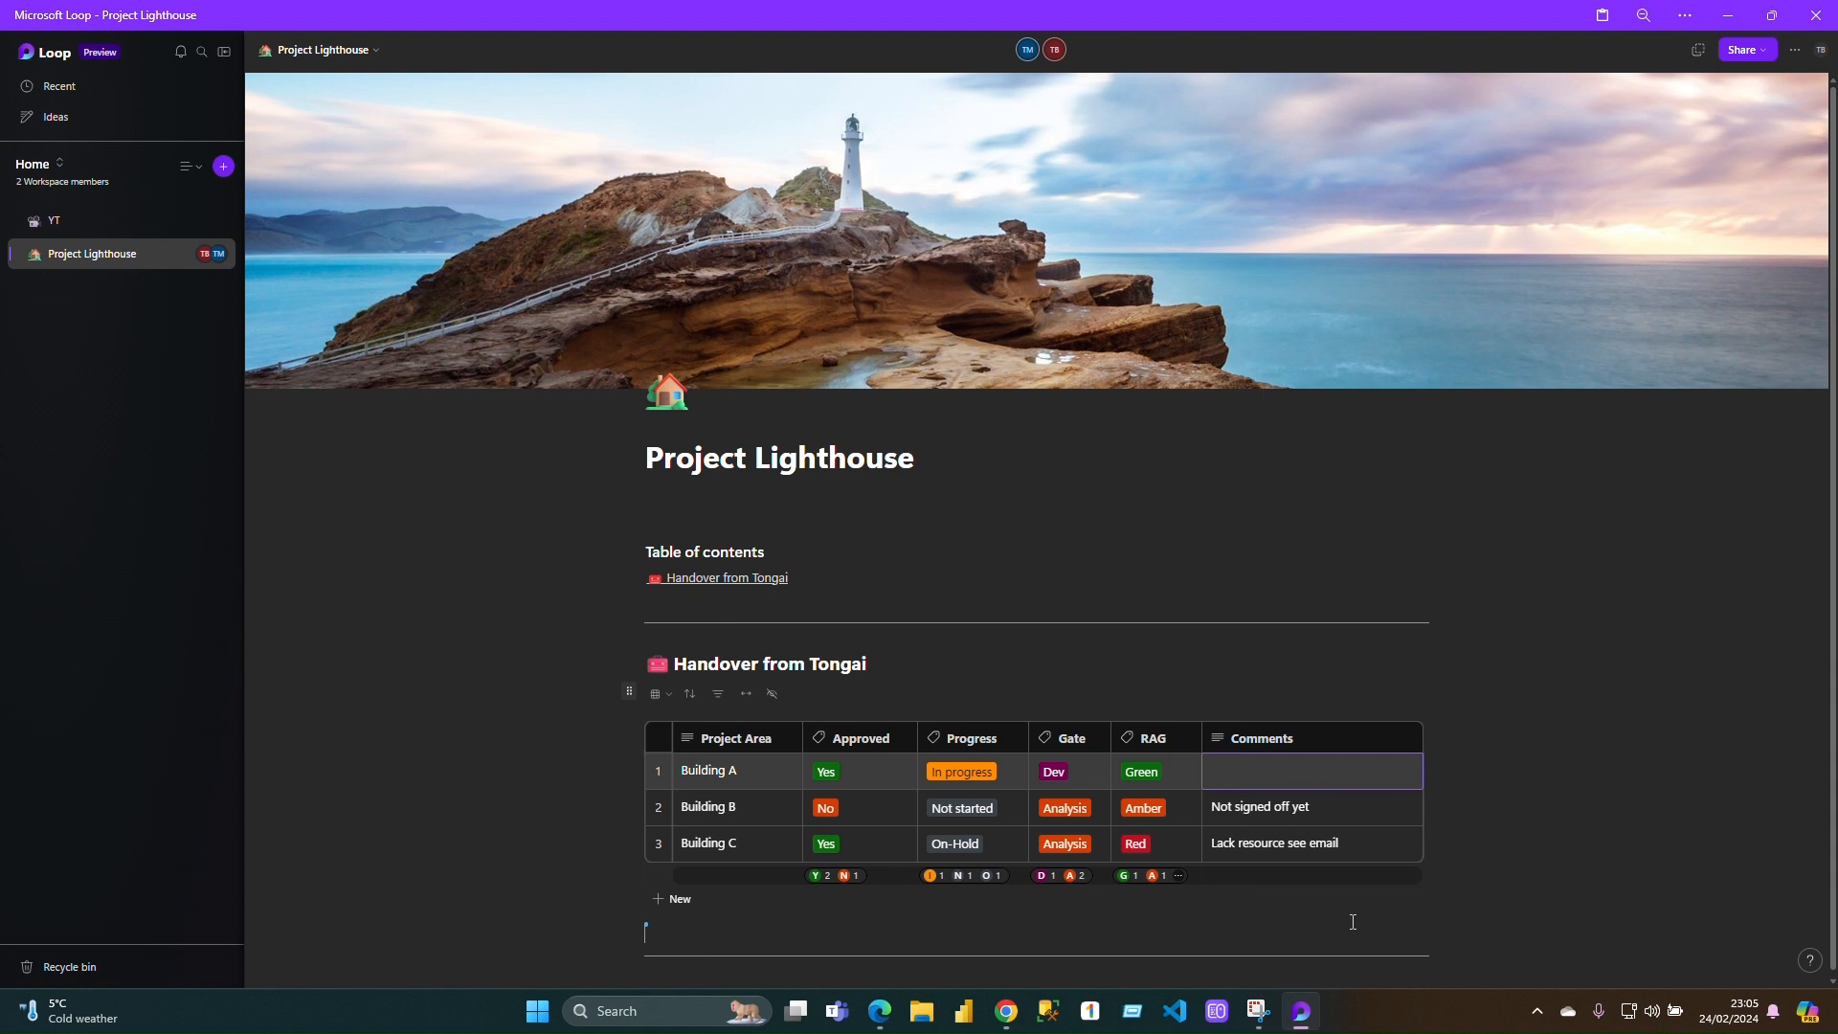
type("/")
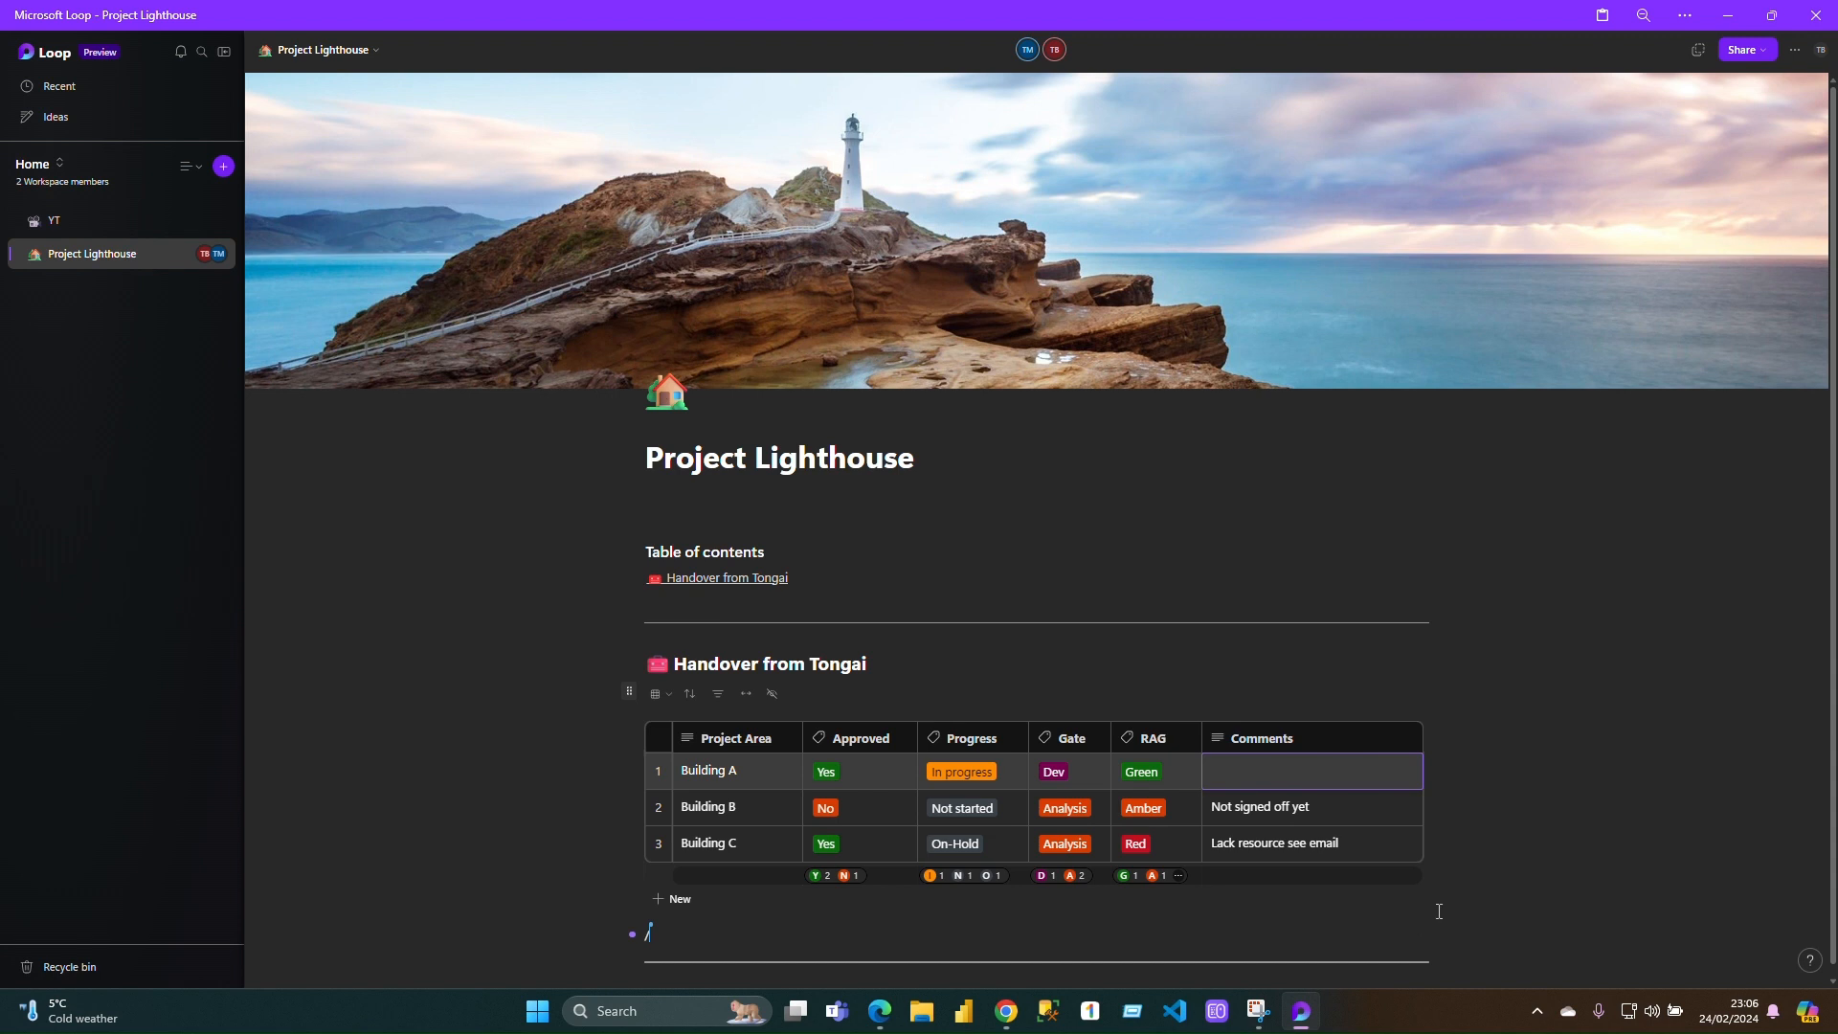
left_click(756, 927)
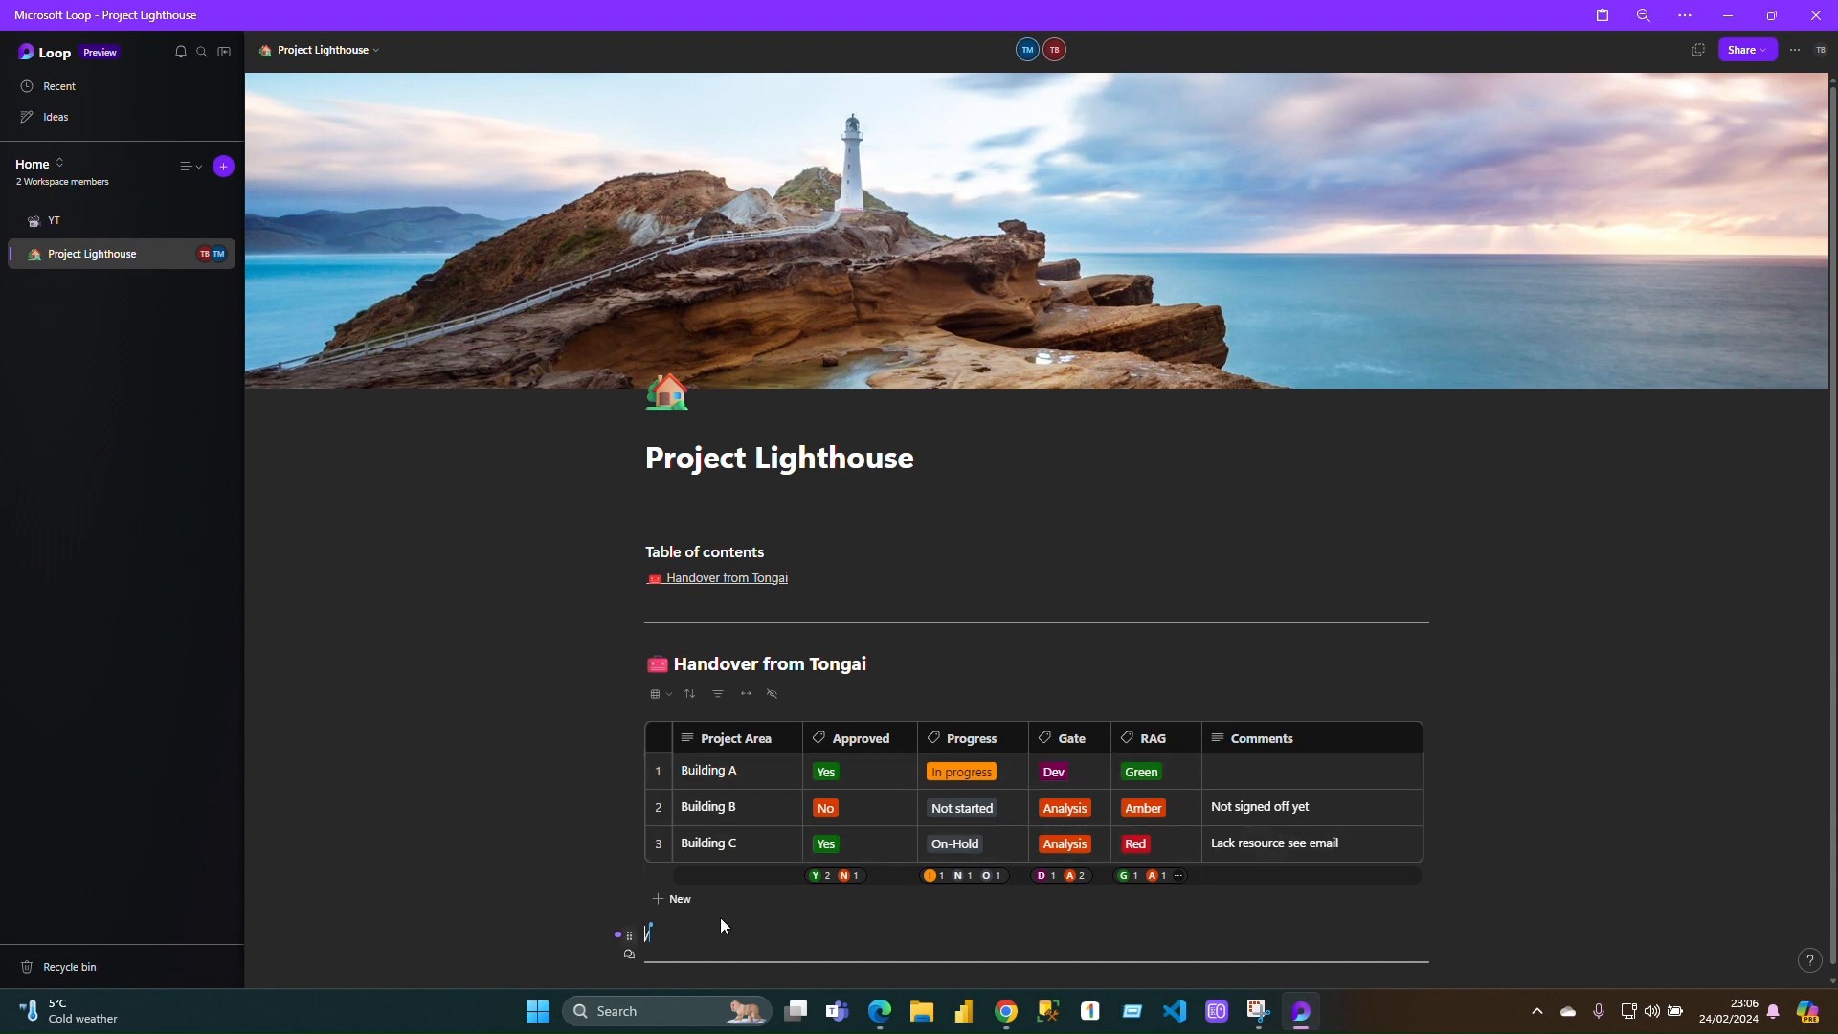
left_click(629, 954)
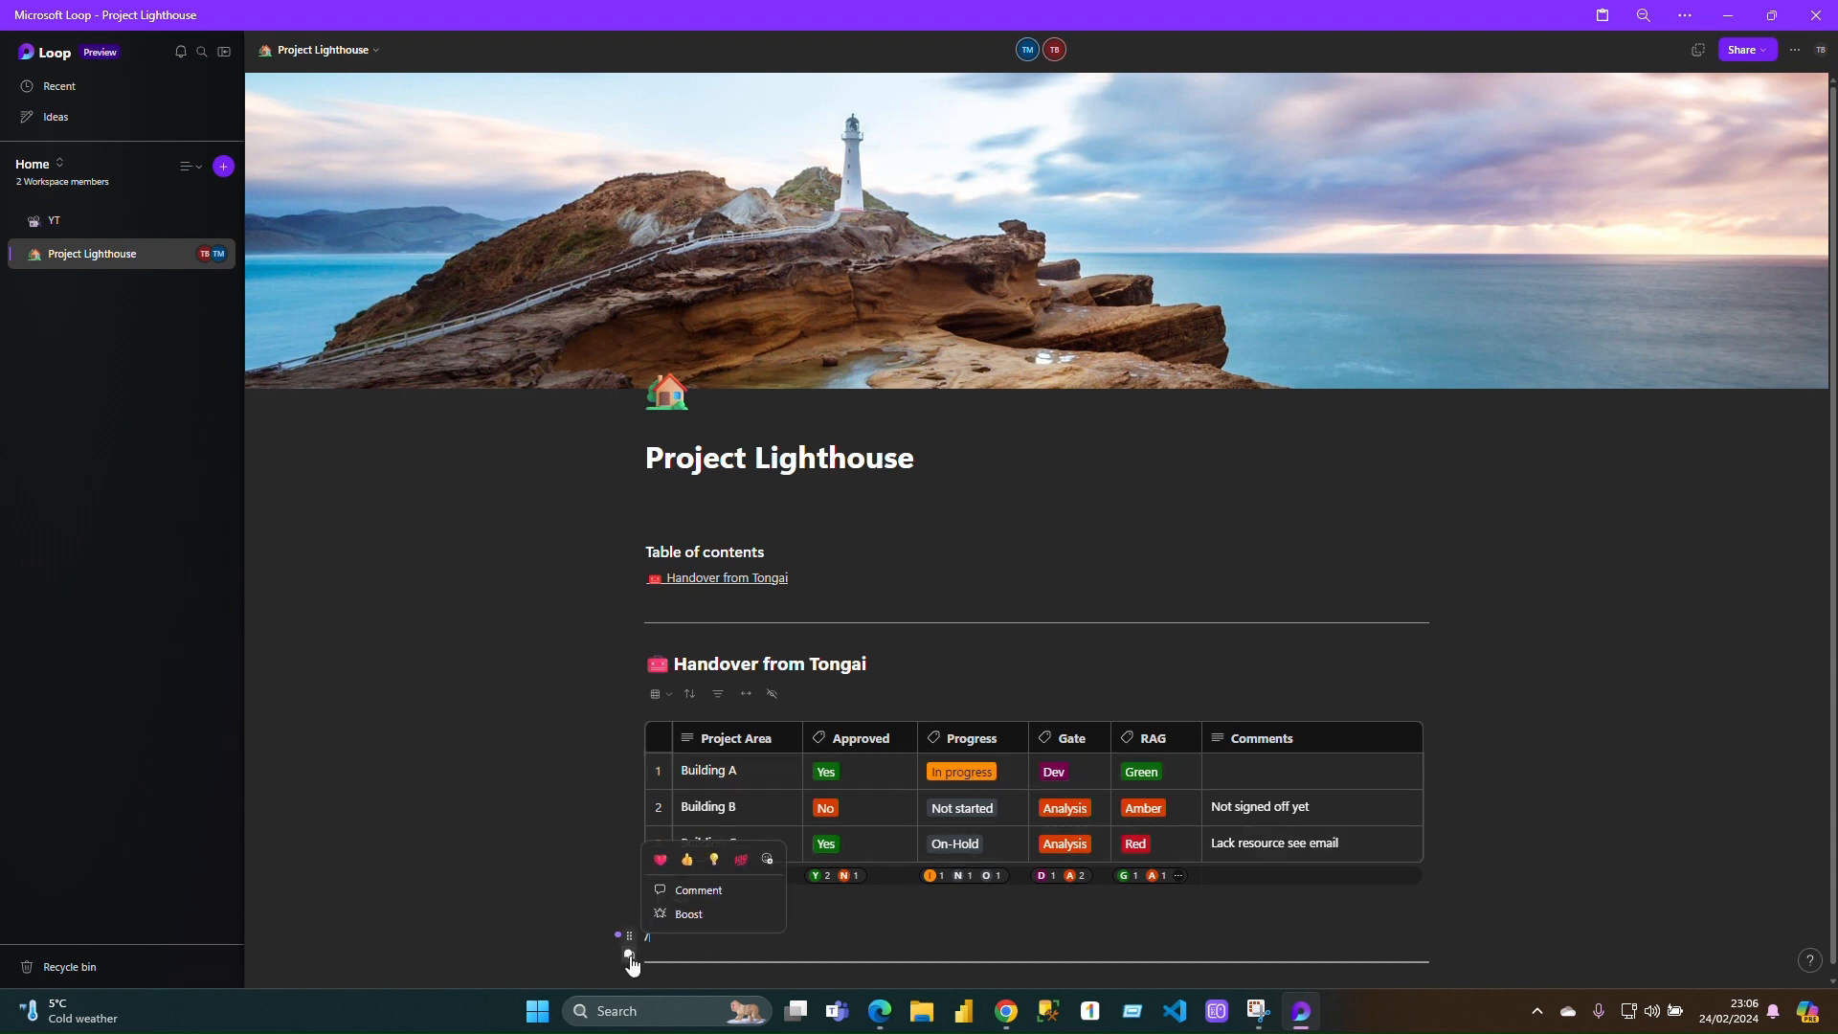
left_click(853, 931)
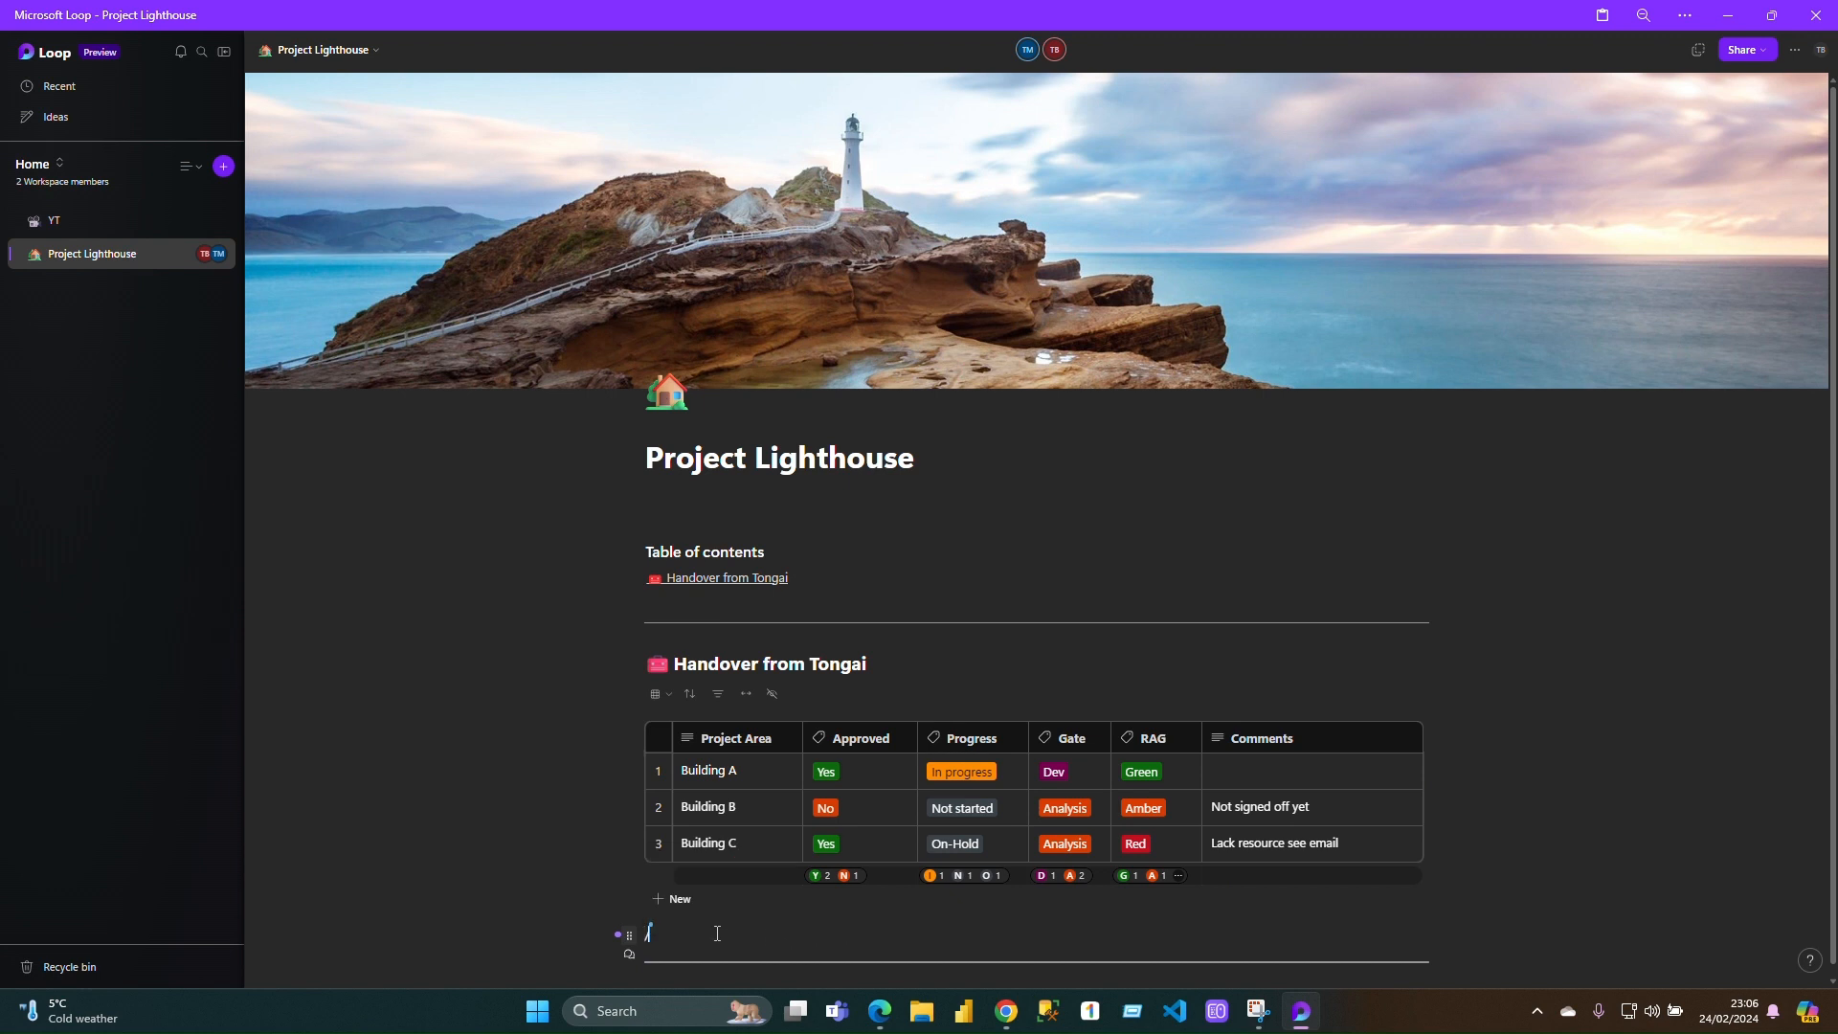
key("BackSpace")
- Write "Hi T, here is the update. Let me know if you have any questions." below the table and start a new line
type("Hi T, Here is the update. Anyn")
key("BackSpace")
key("BackSpace")
key("BackSpace")
key("BackSpace")
type("Let m")
key("Tab")
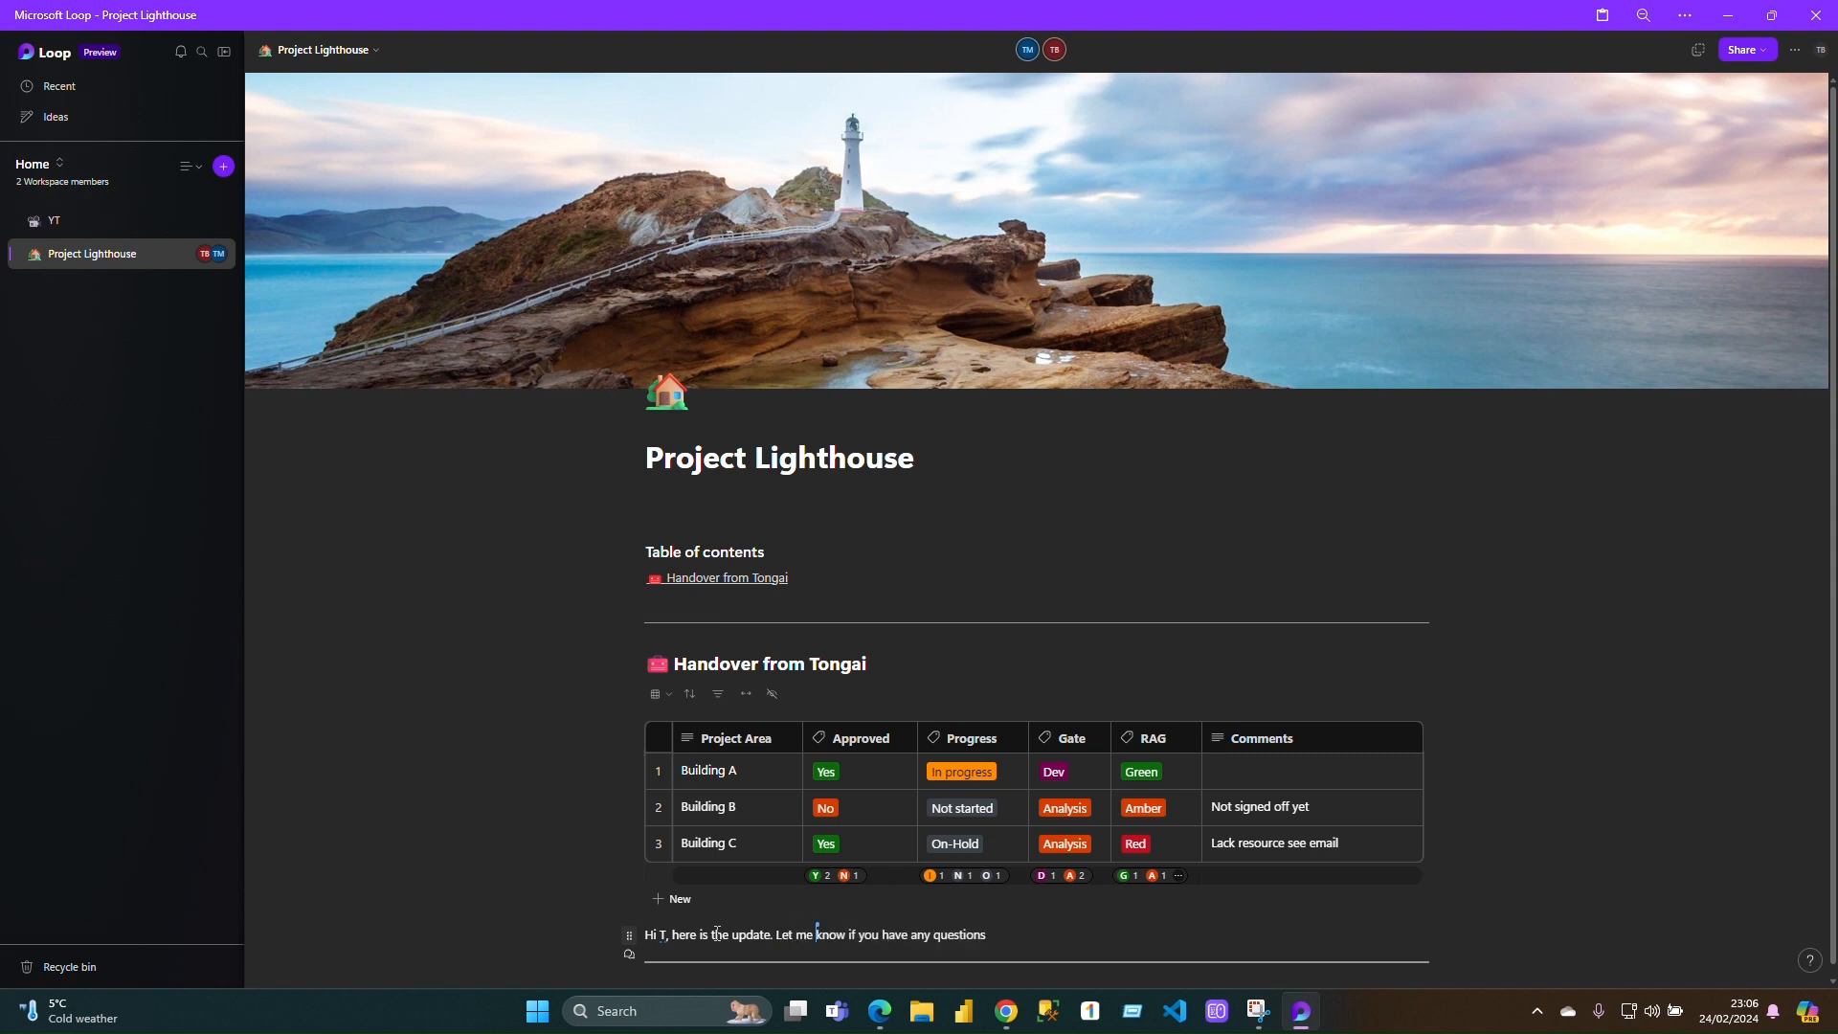
type(".")
key("Return")
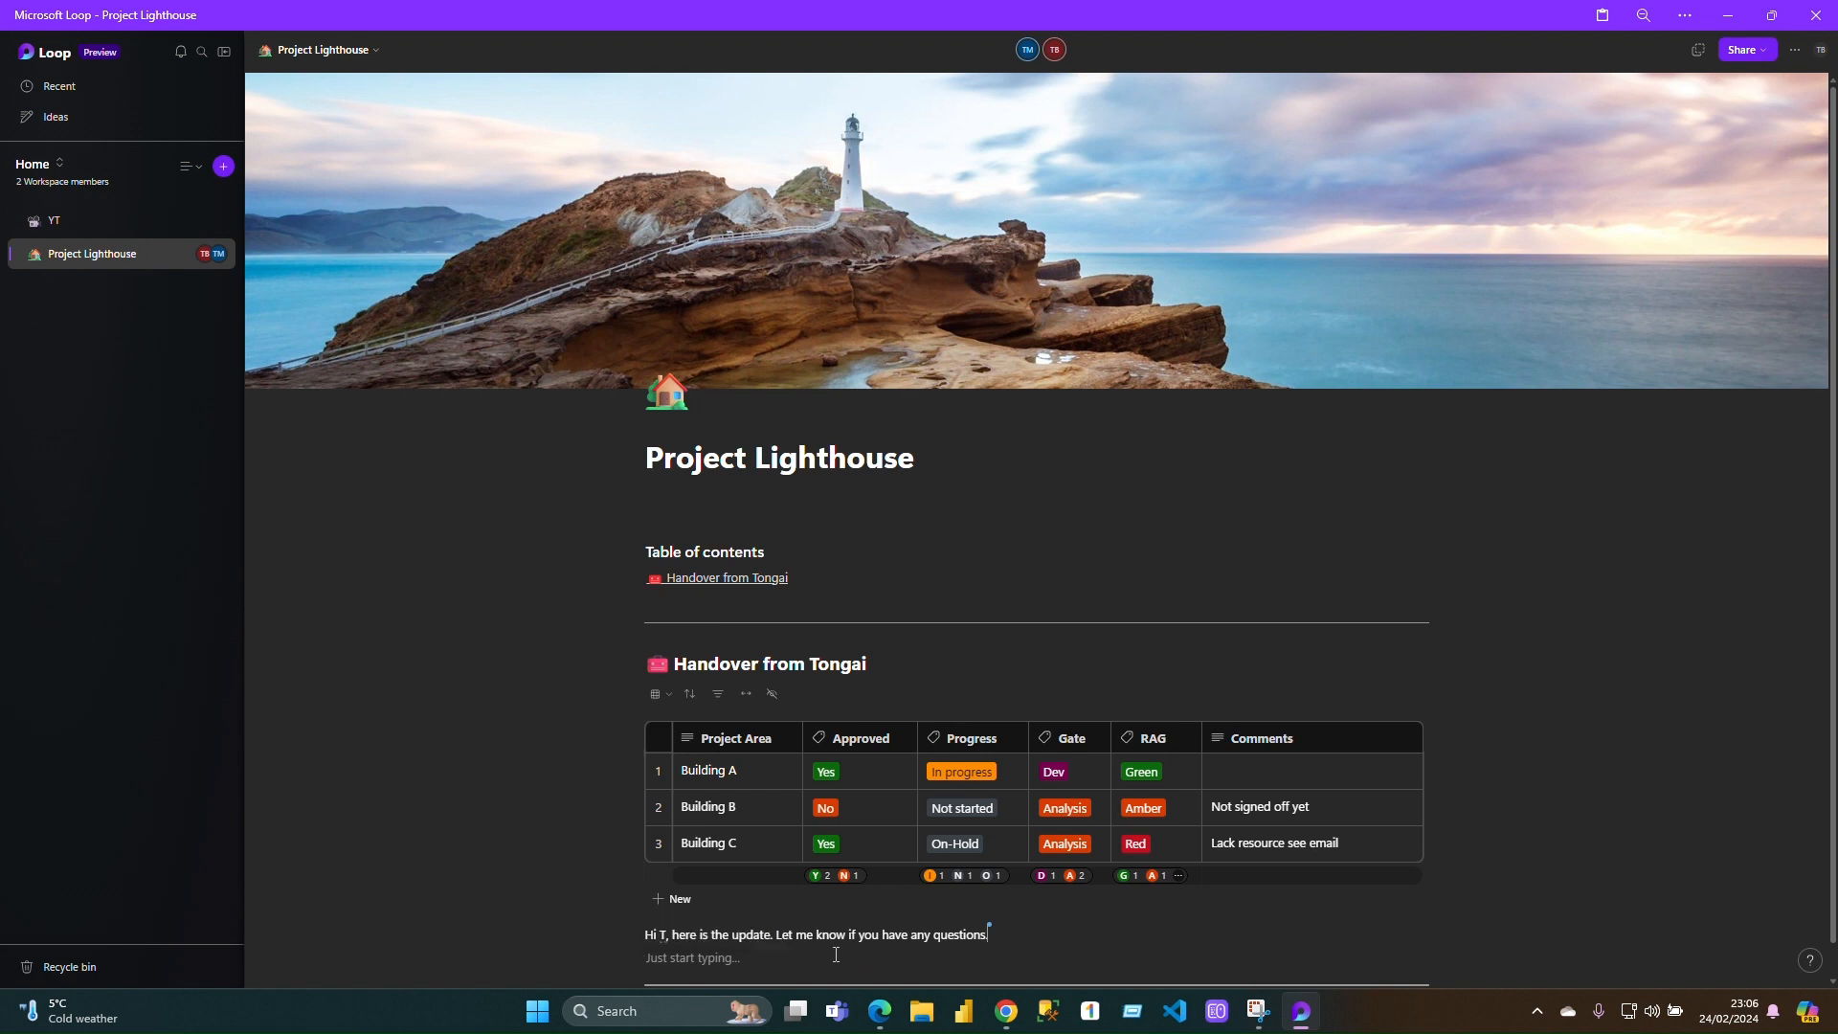
left_click(667, 934)
key("BackSpace")
key("BackSpace")
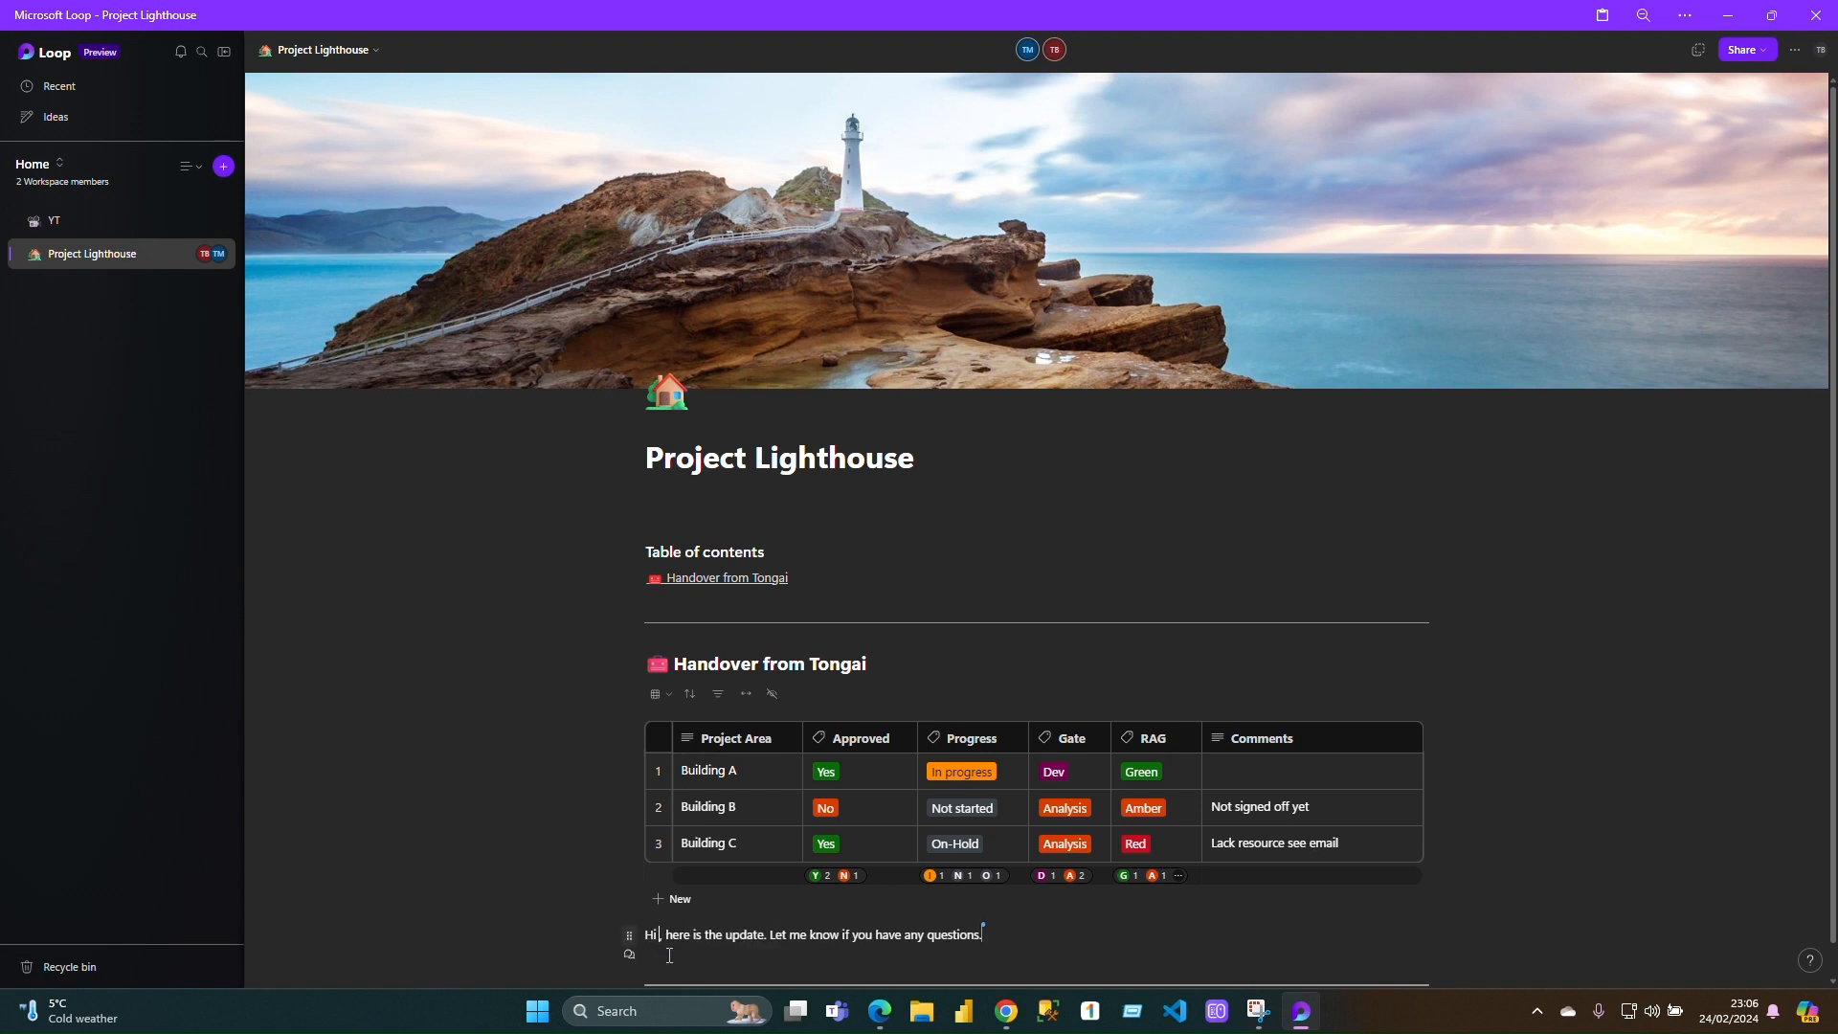
type("@")
key("Return")
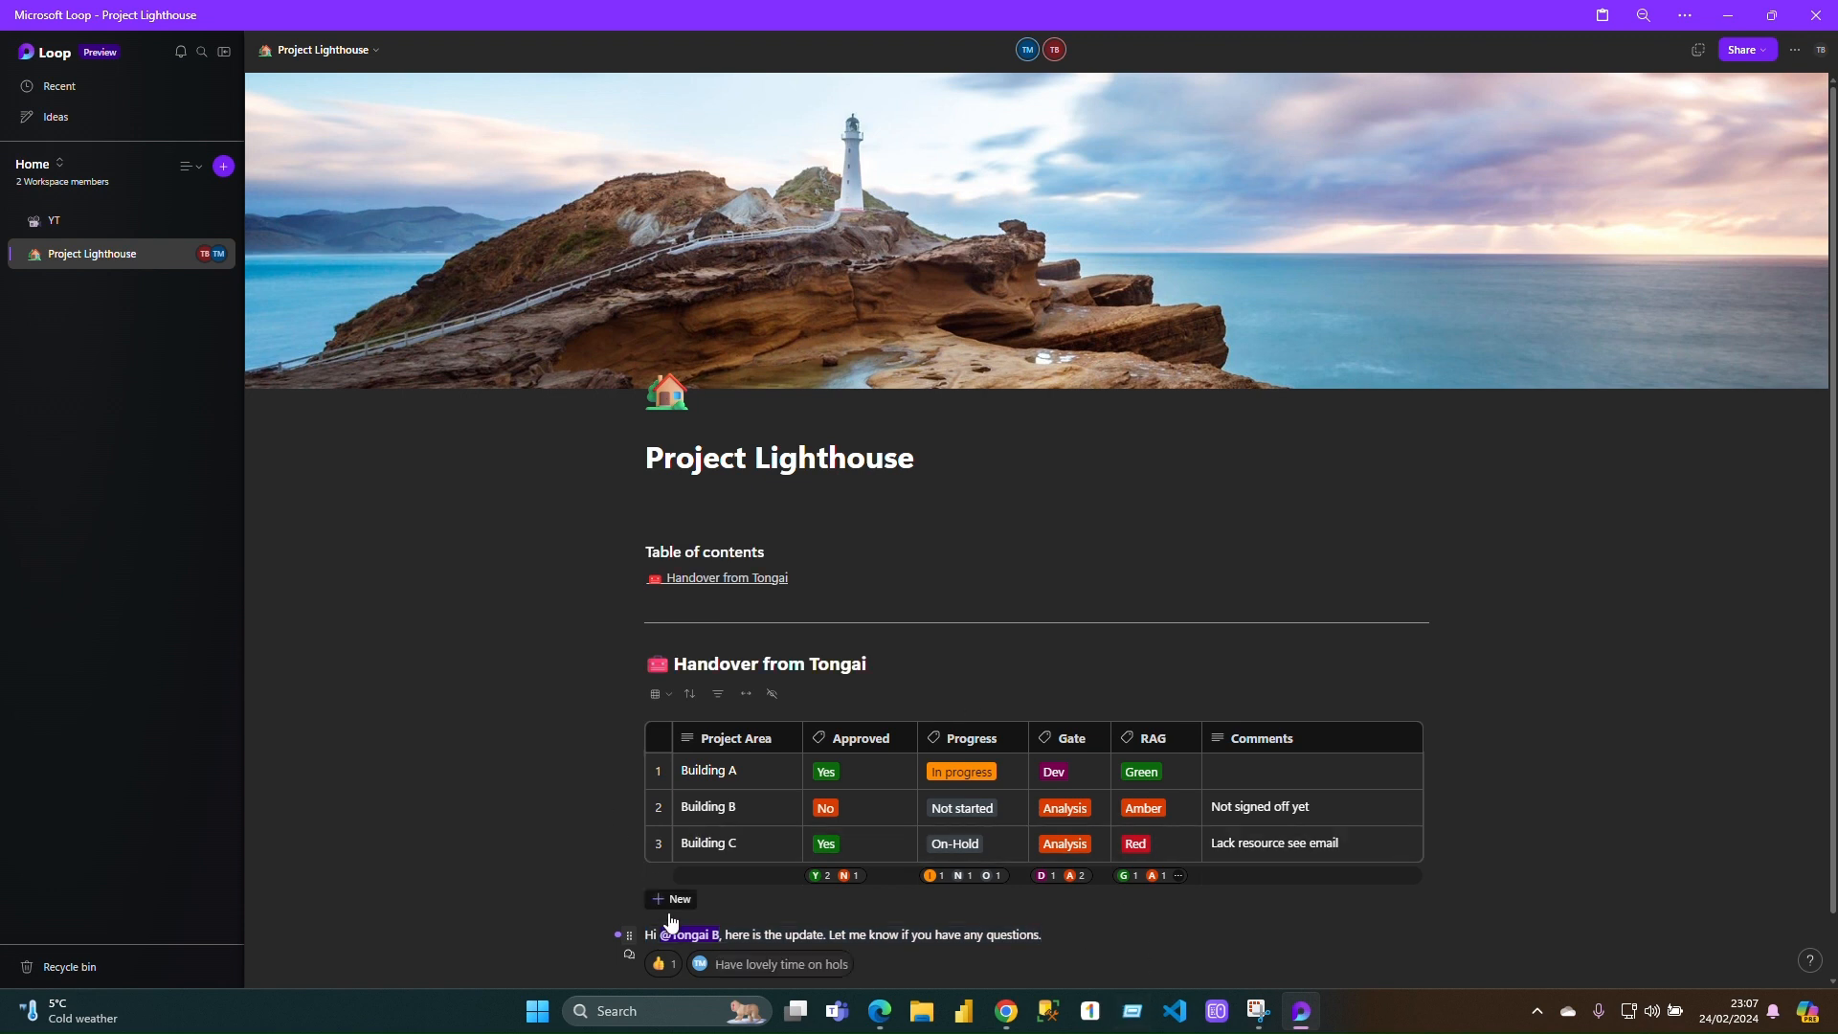
- Add the line "Can you share that piece of code you showed." beneath the message and give it a thumbs-up reaction
scroll(807, 972, "down", 1)
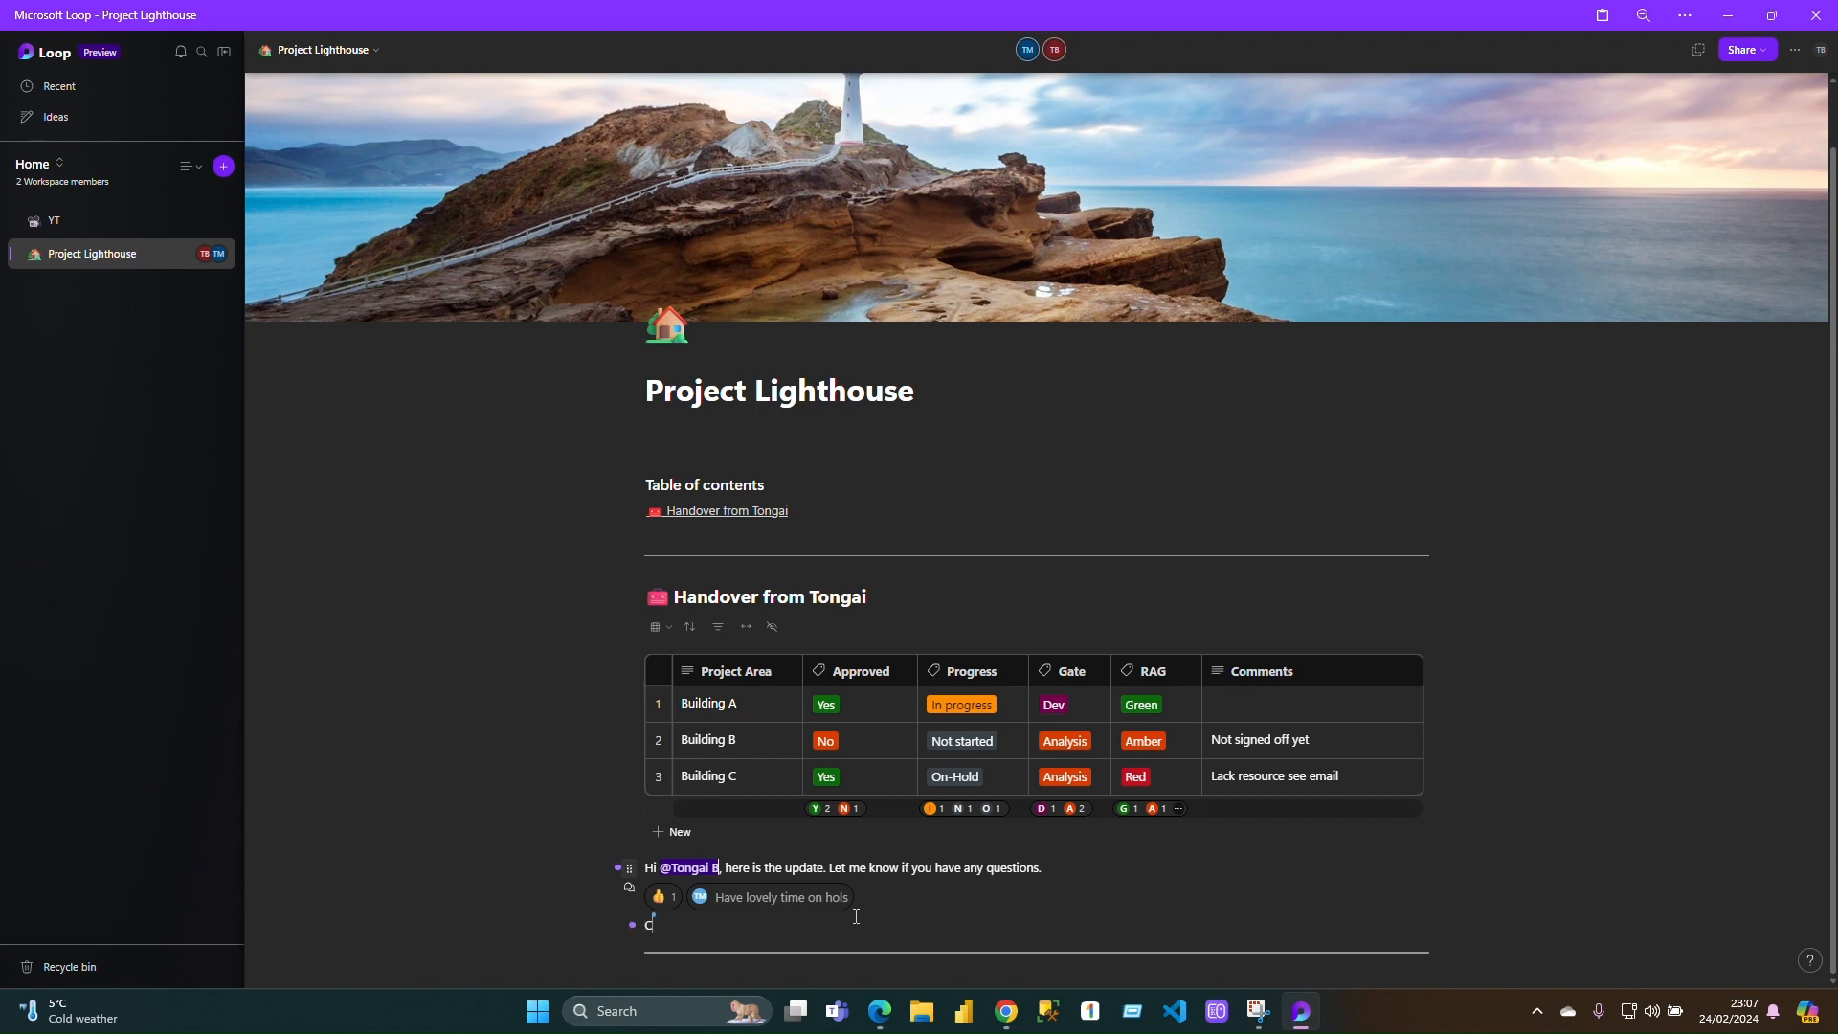
type("an you share that piece of code you showed.")
left_click(997, 968)
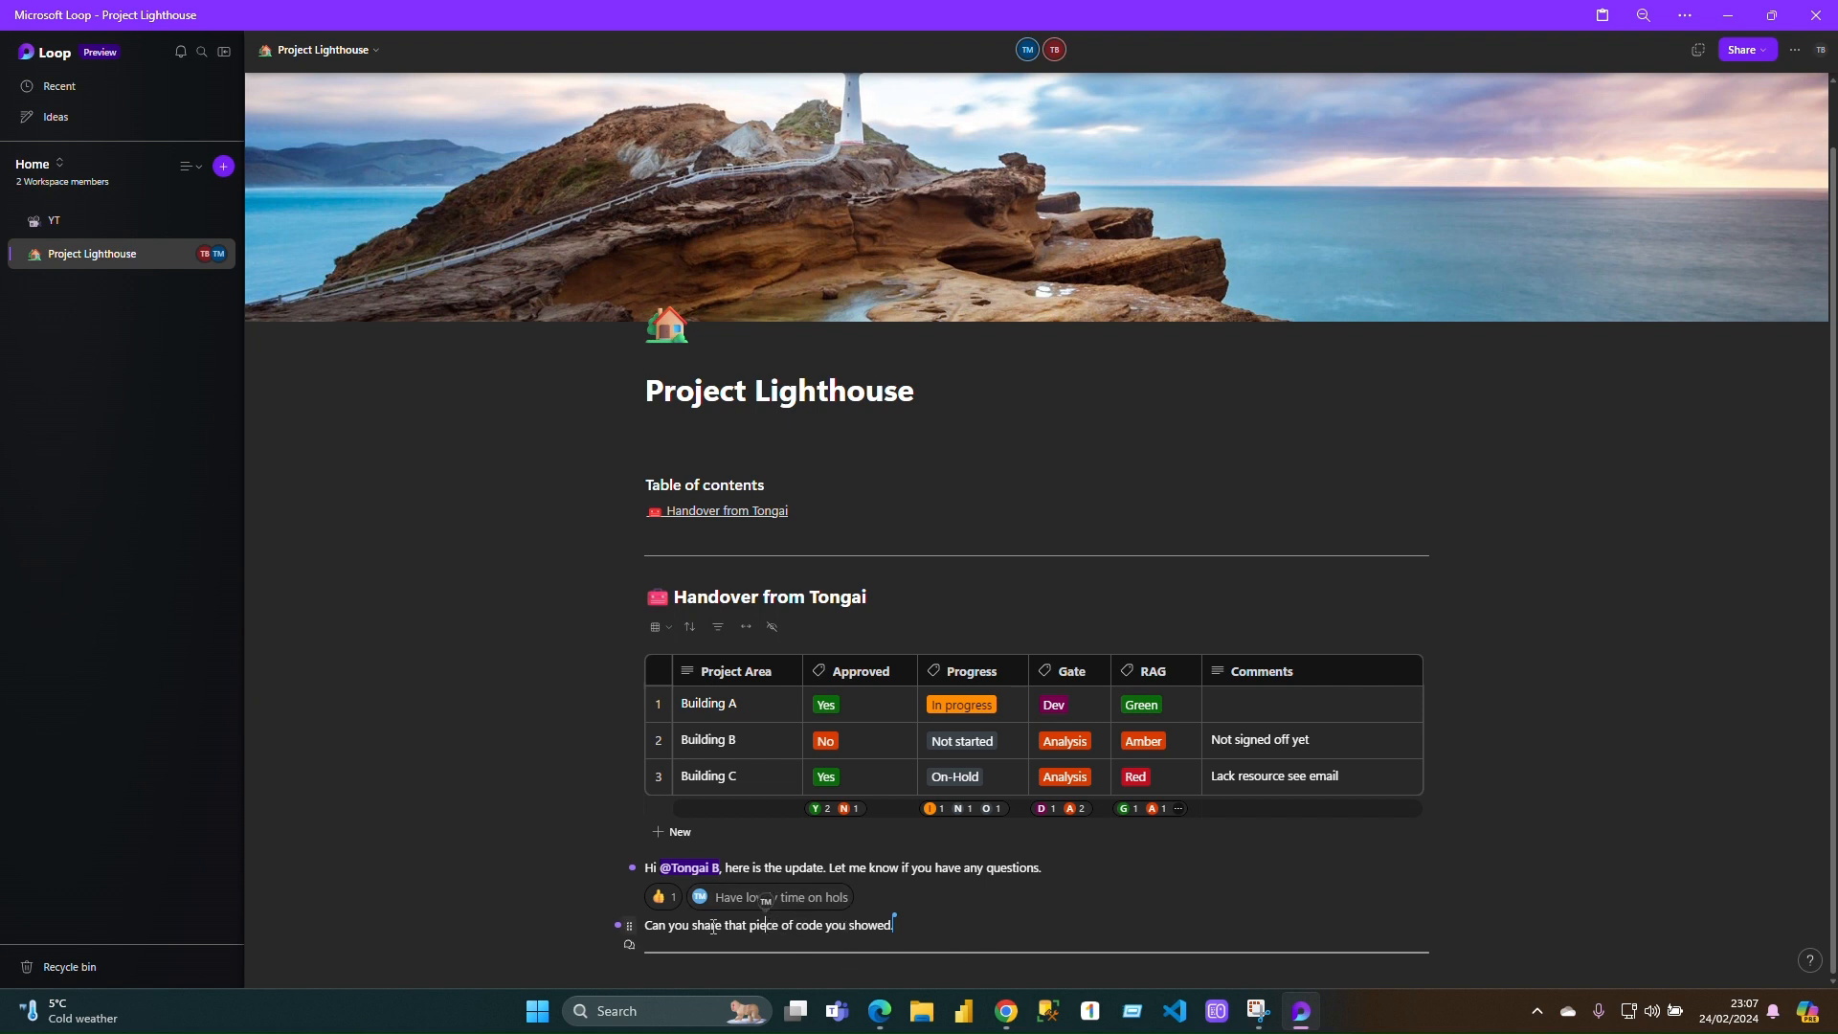
left_click(629, 945)
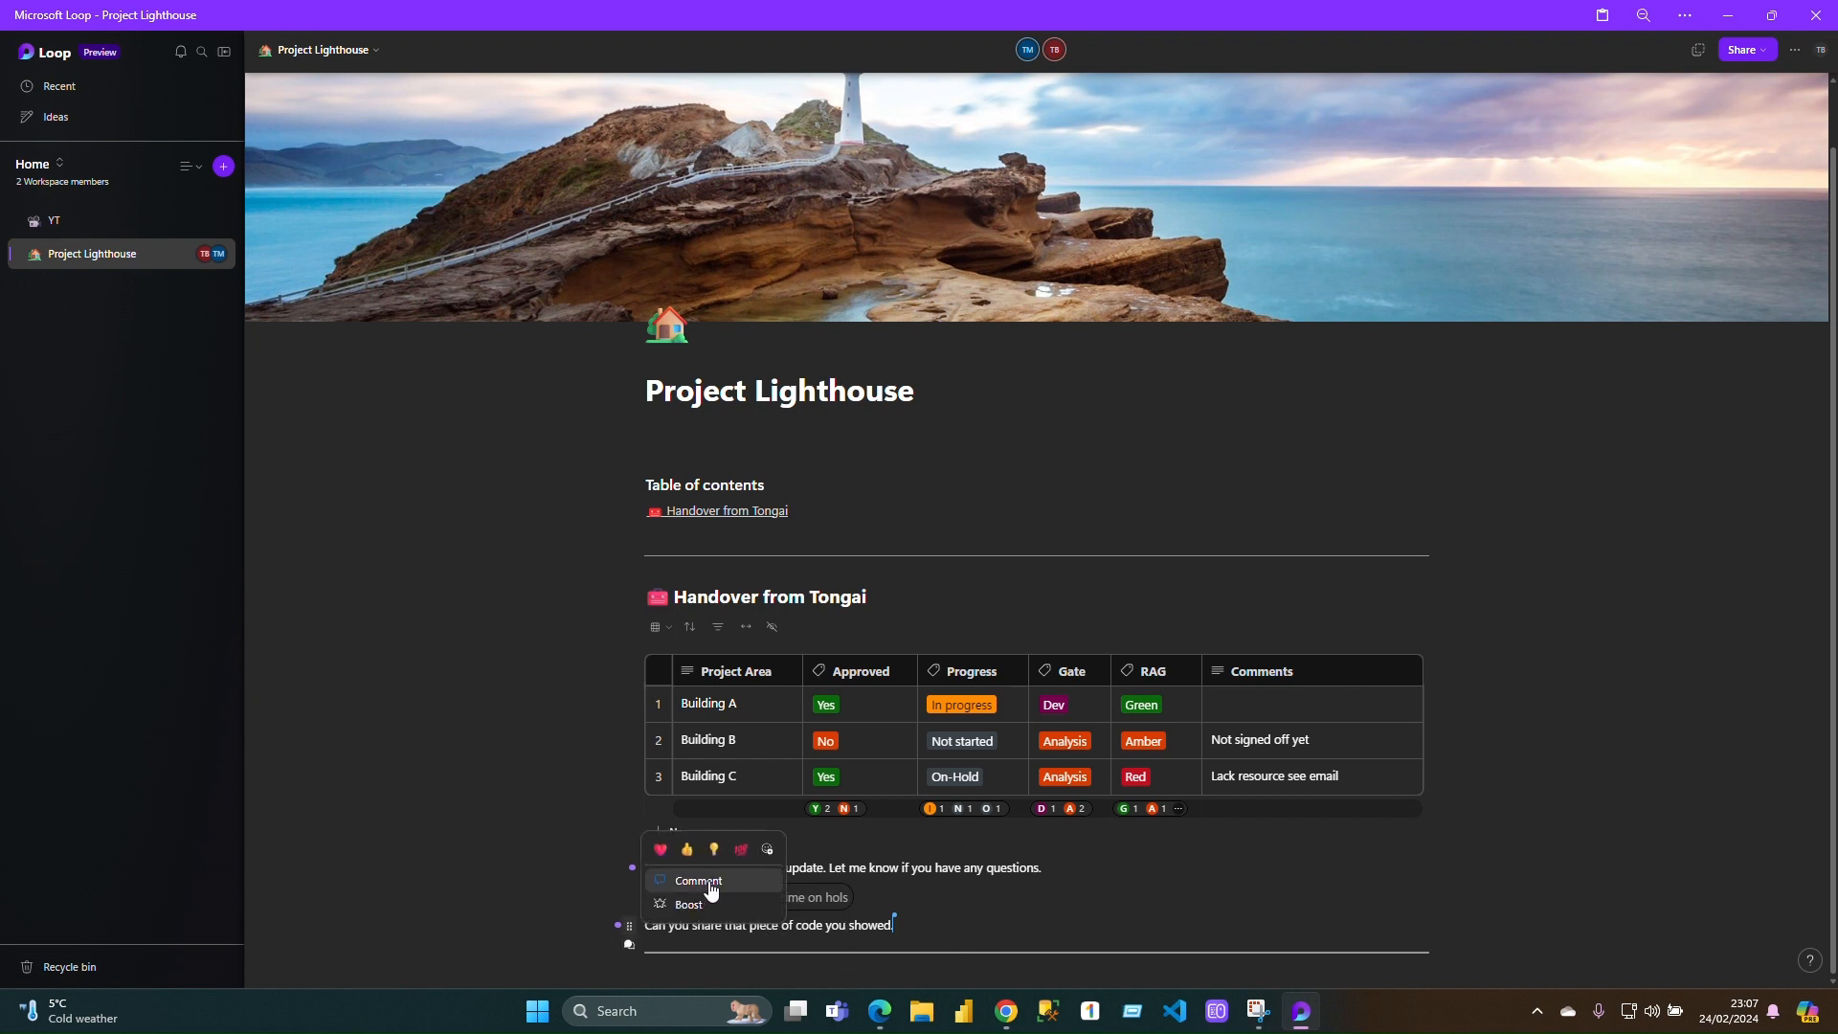
left_click(690, 852)
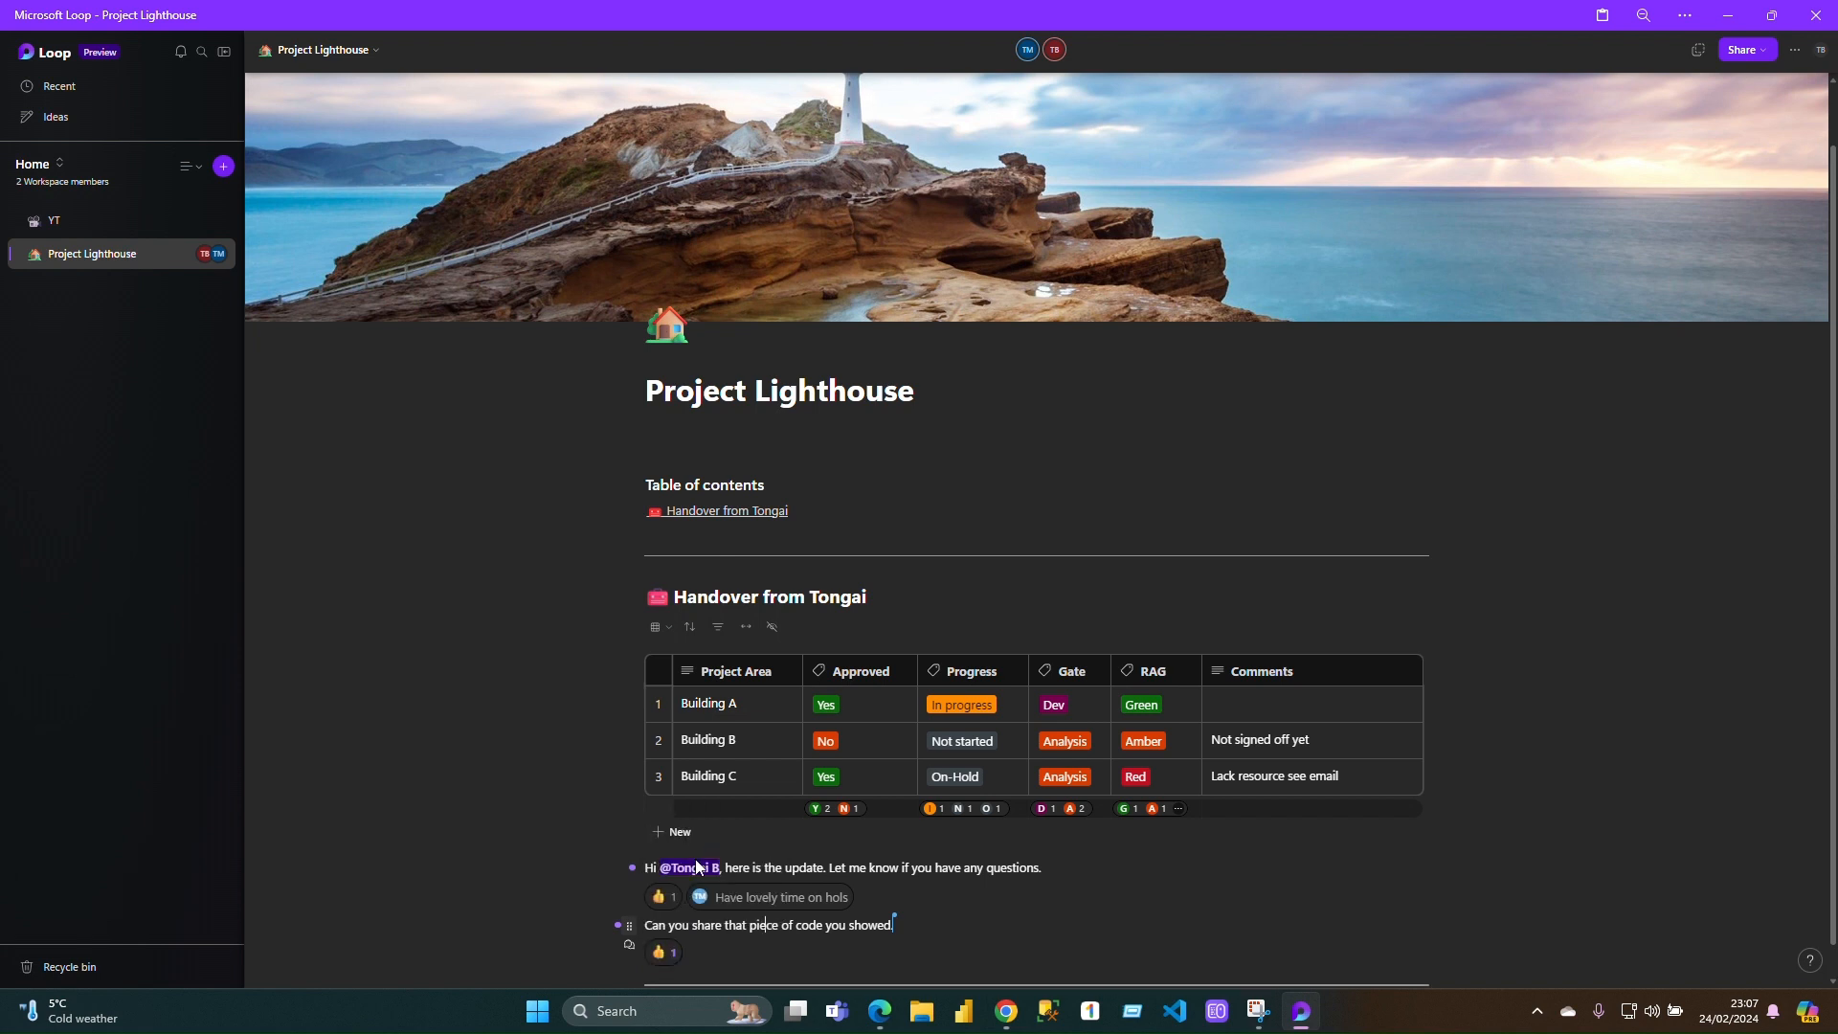
- Remove the divider below the two message lines, leaving an empty line in its place
scroll(919, 919, "down", 1)
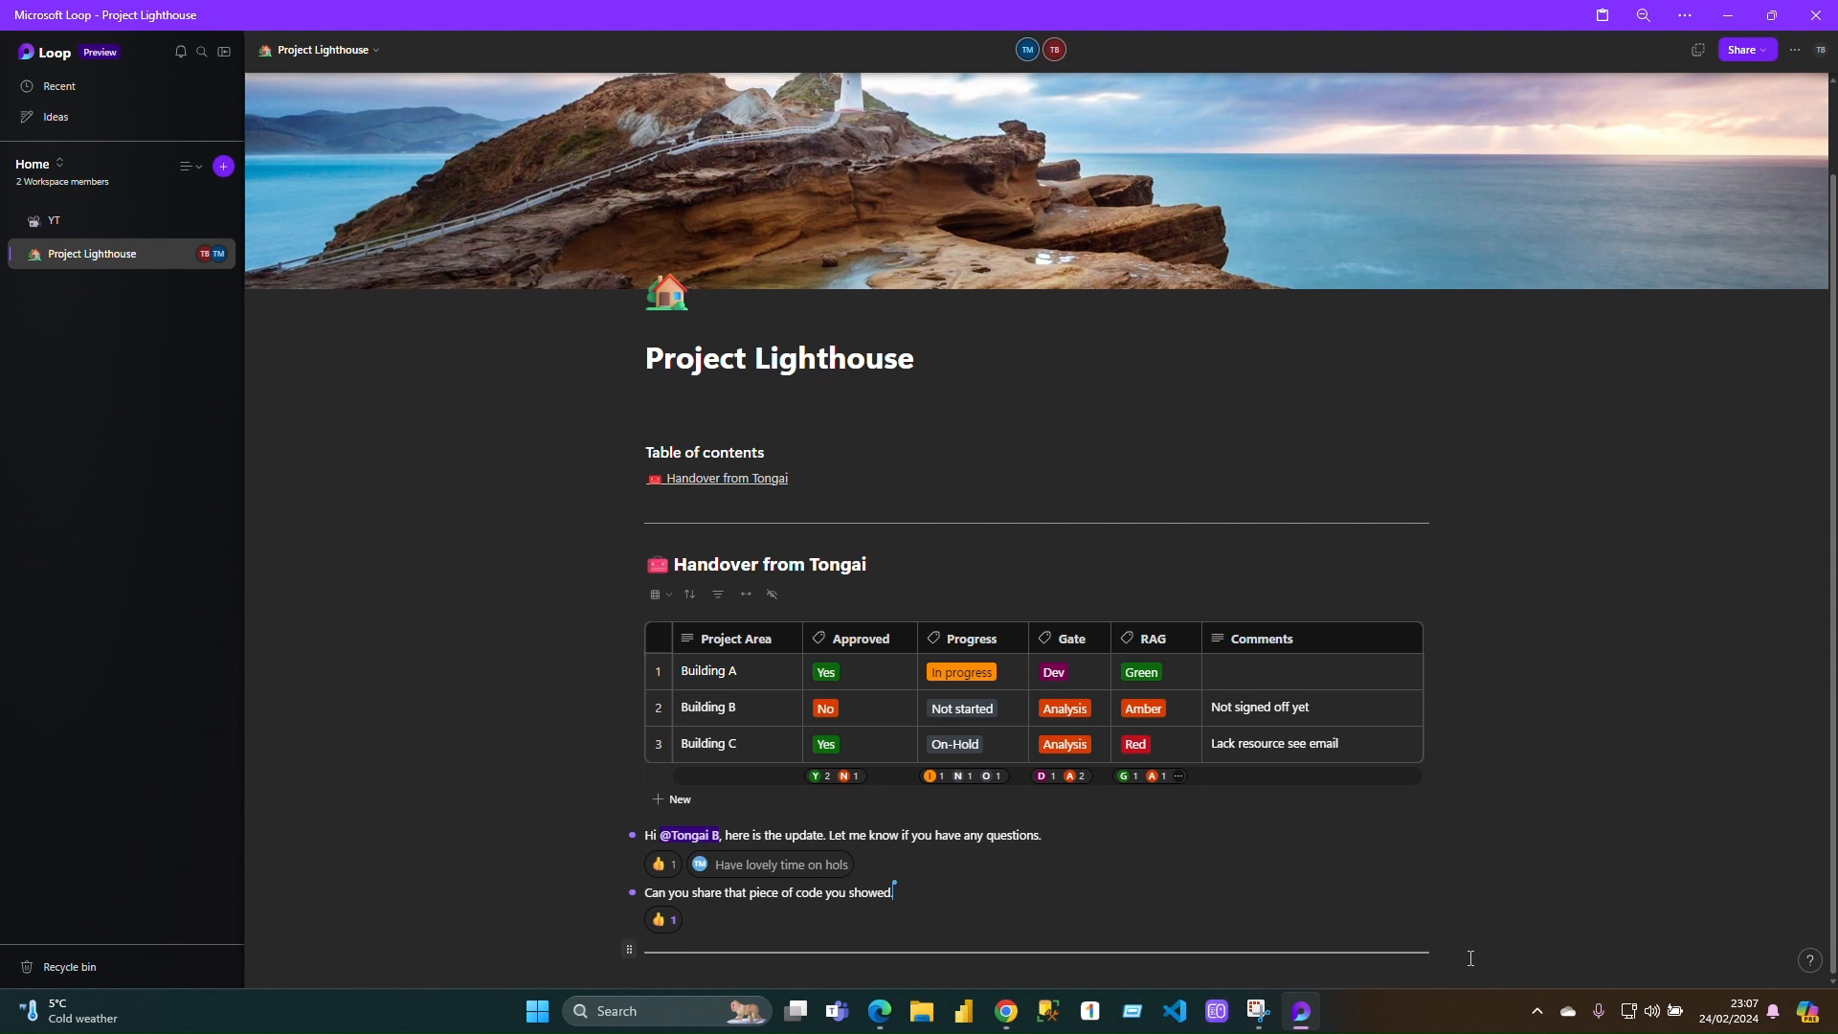
left_click(1502, 951)
type("/")
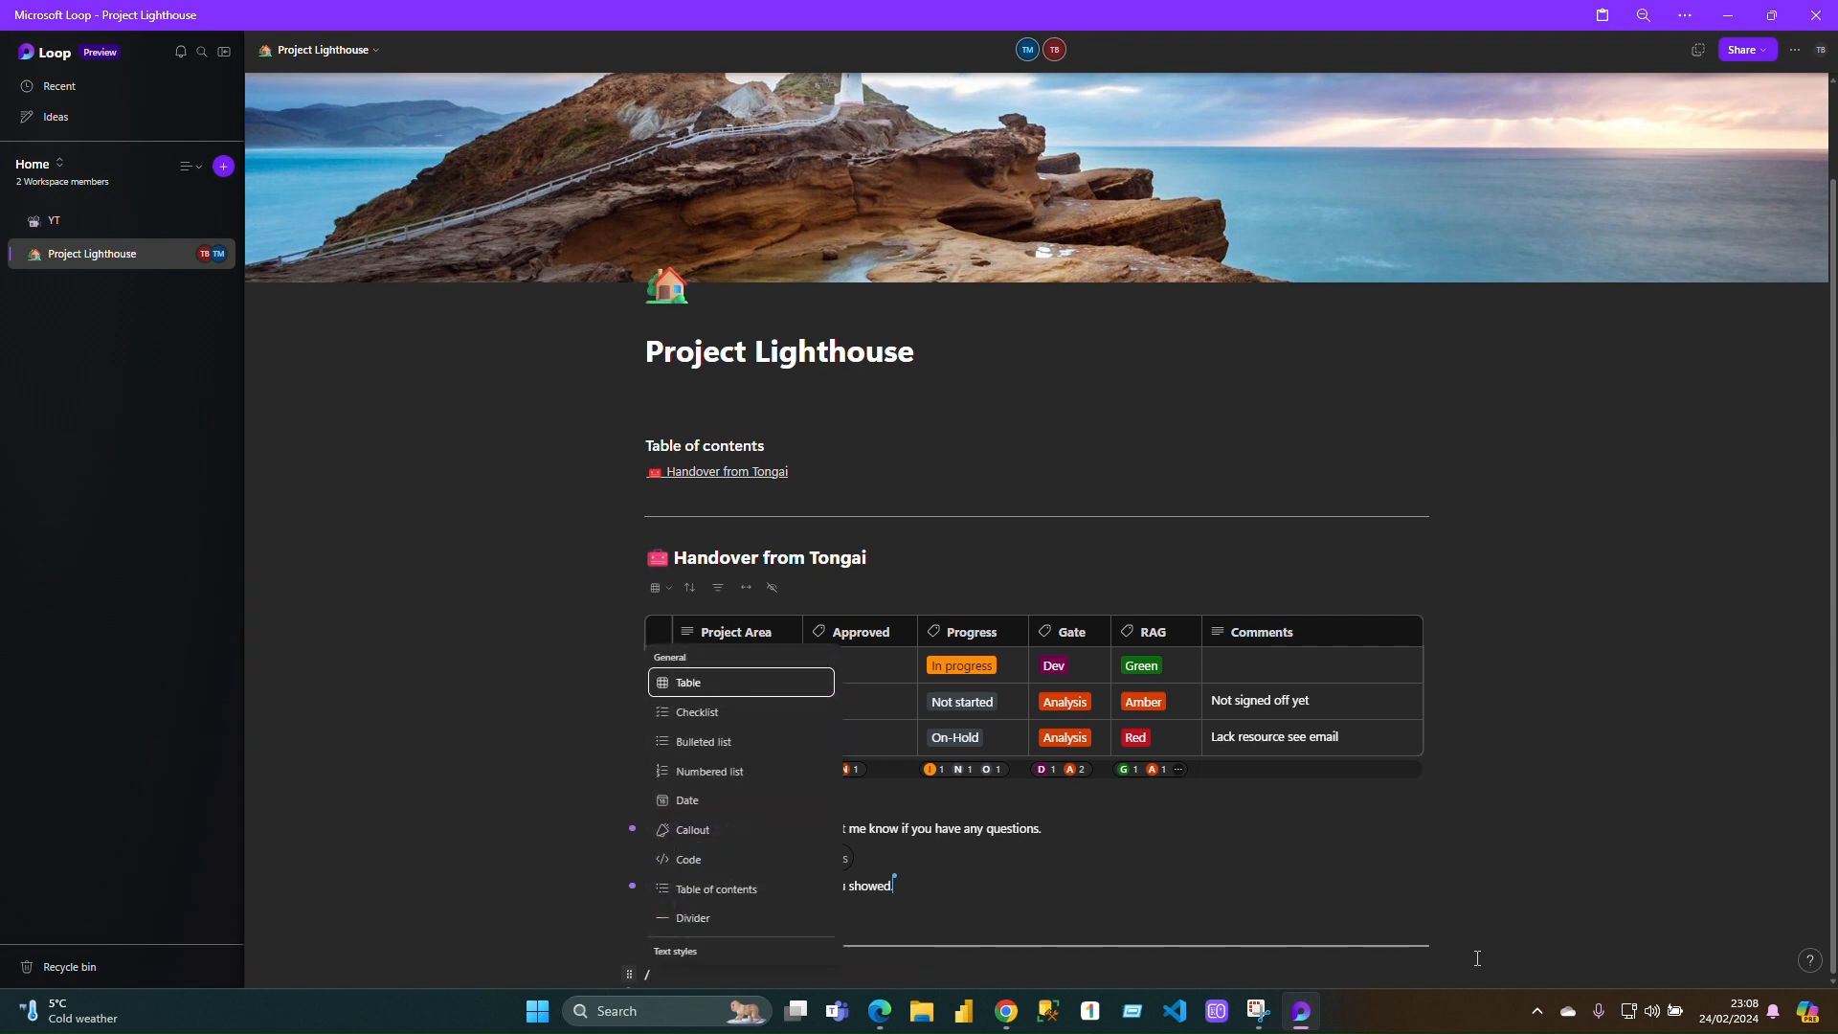
type("hea")
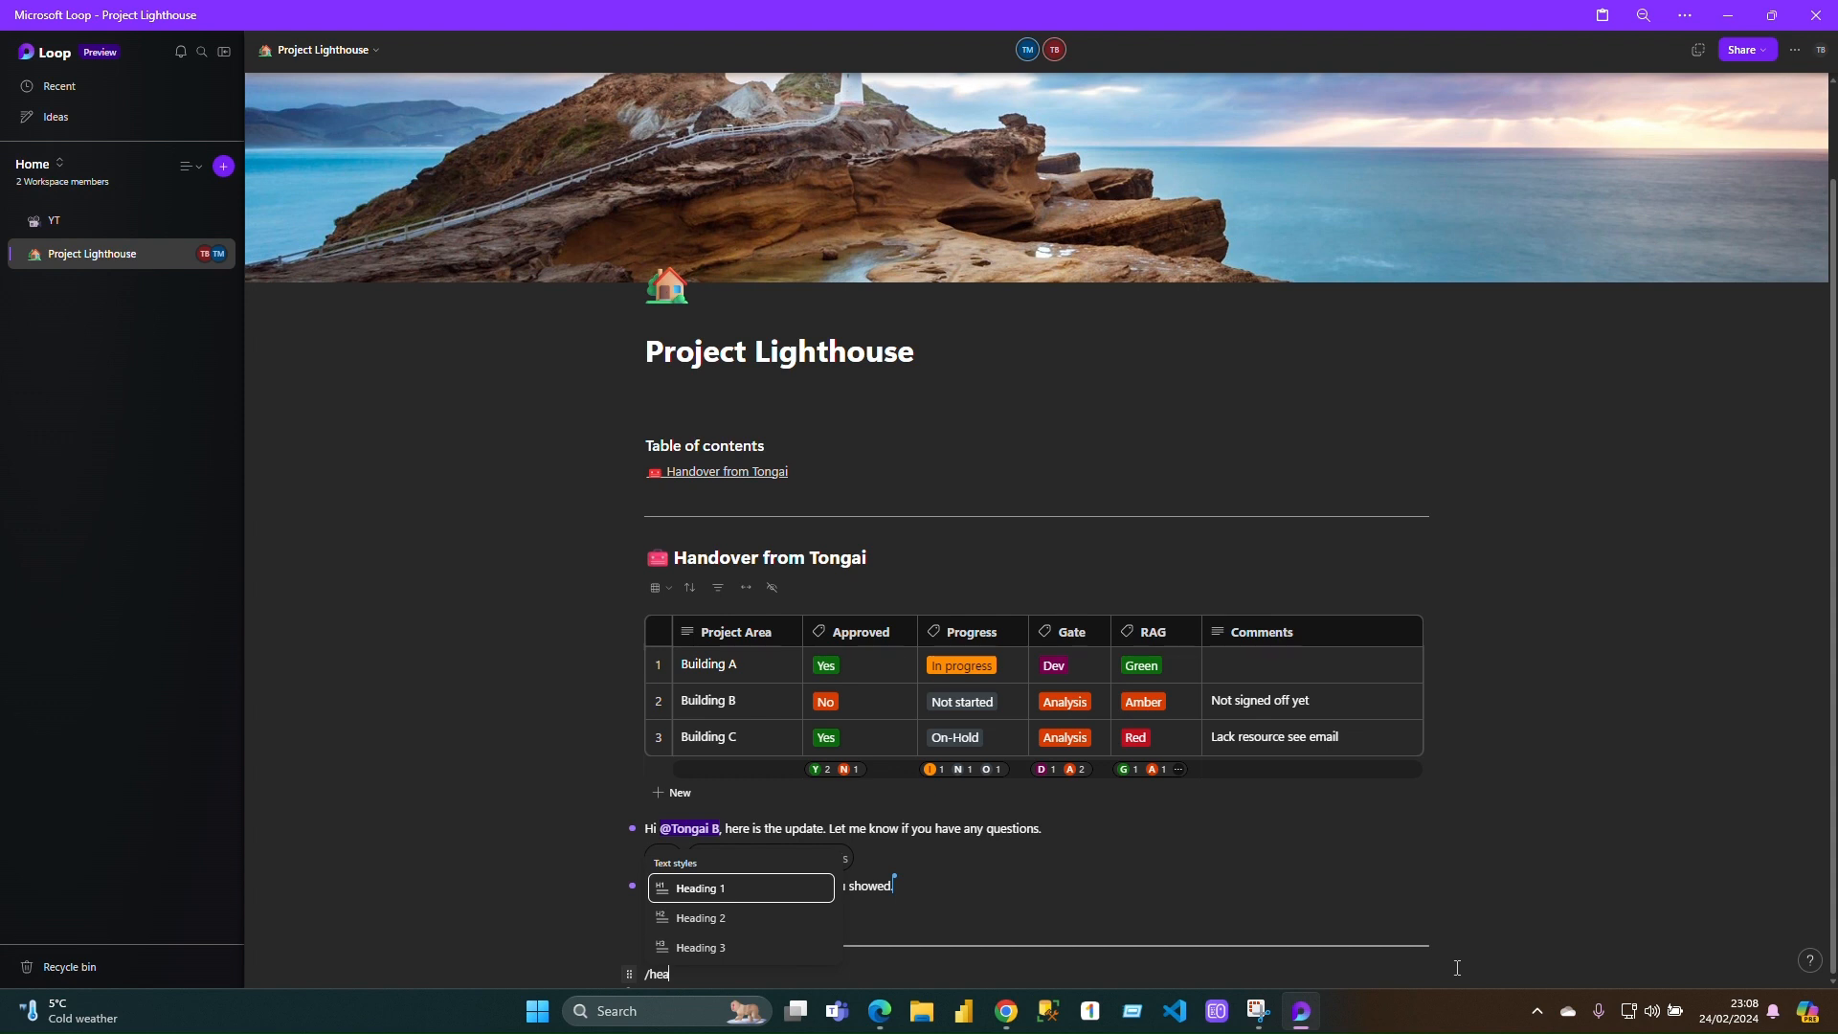
key("BackSpace")
key("BackSpace")
key("BackSpace")
key("BackSpace")
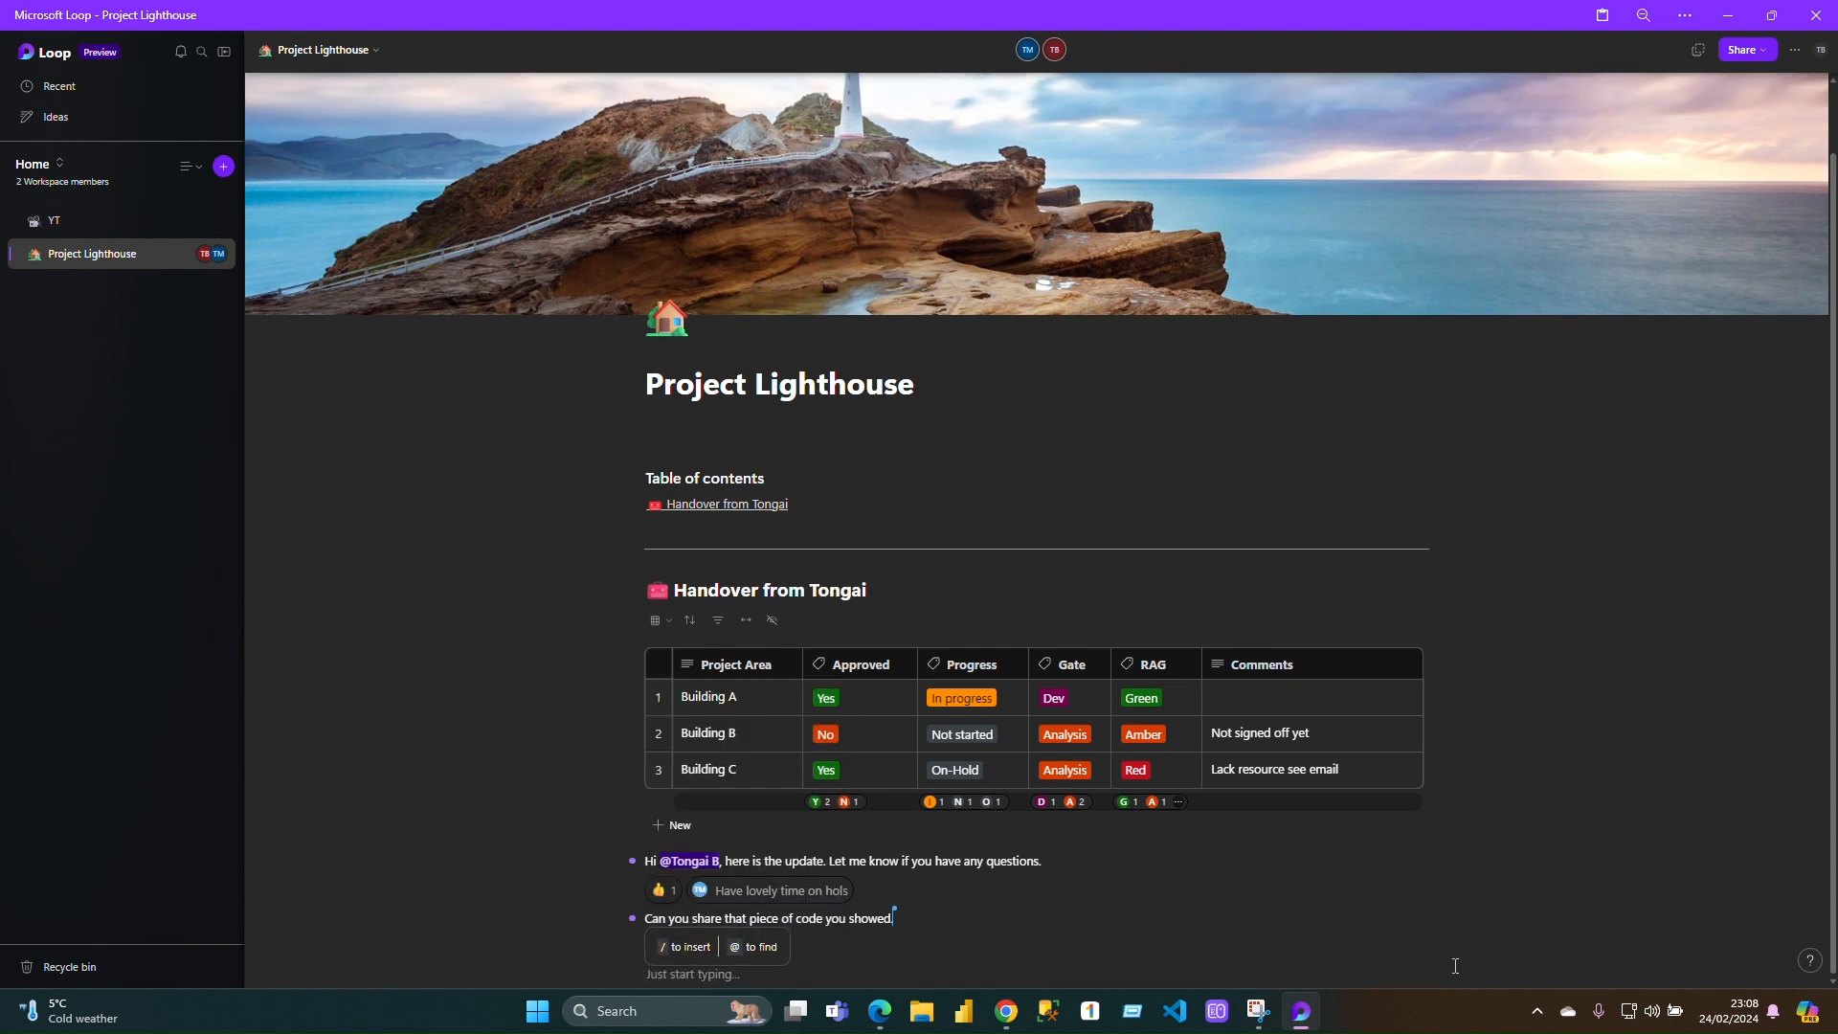
- Add a Heading 3 reading "Code for T" on the empty line beneath the messages
type("/head")
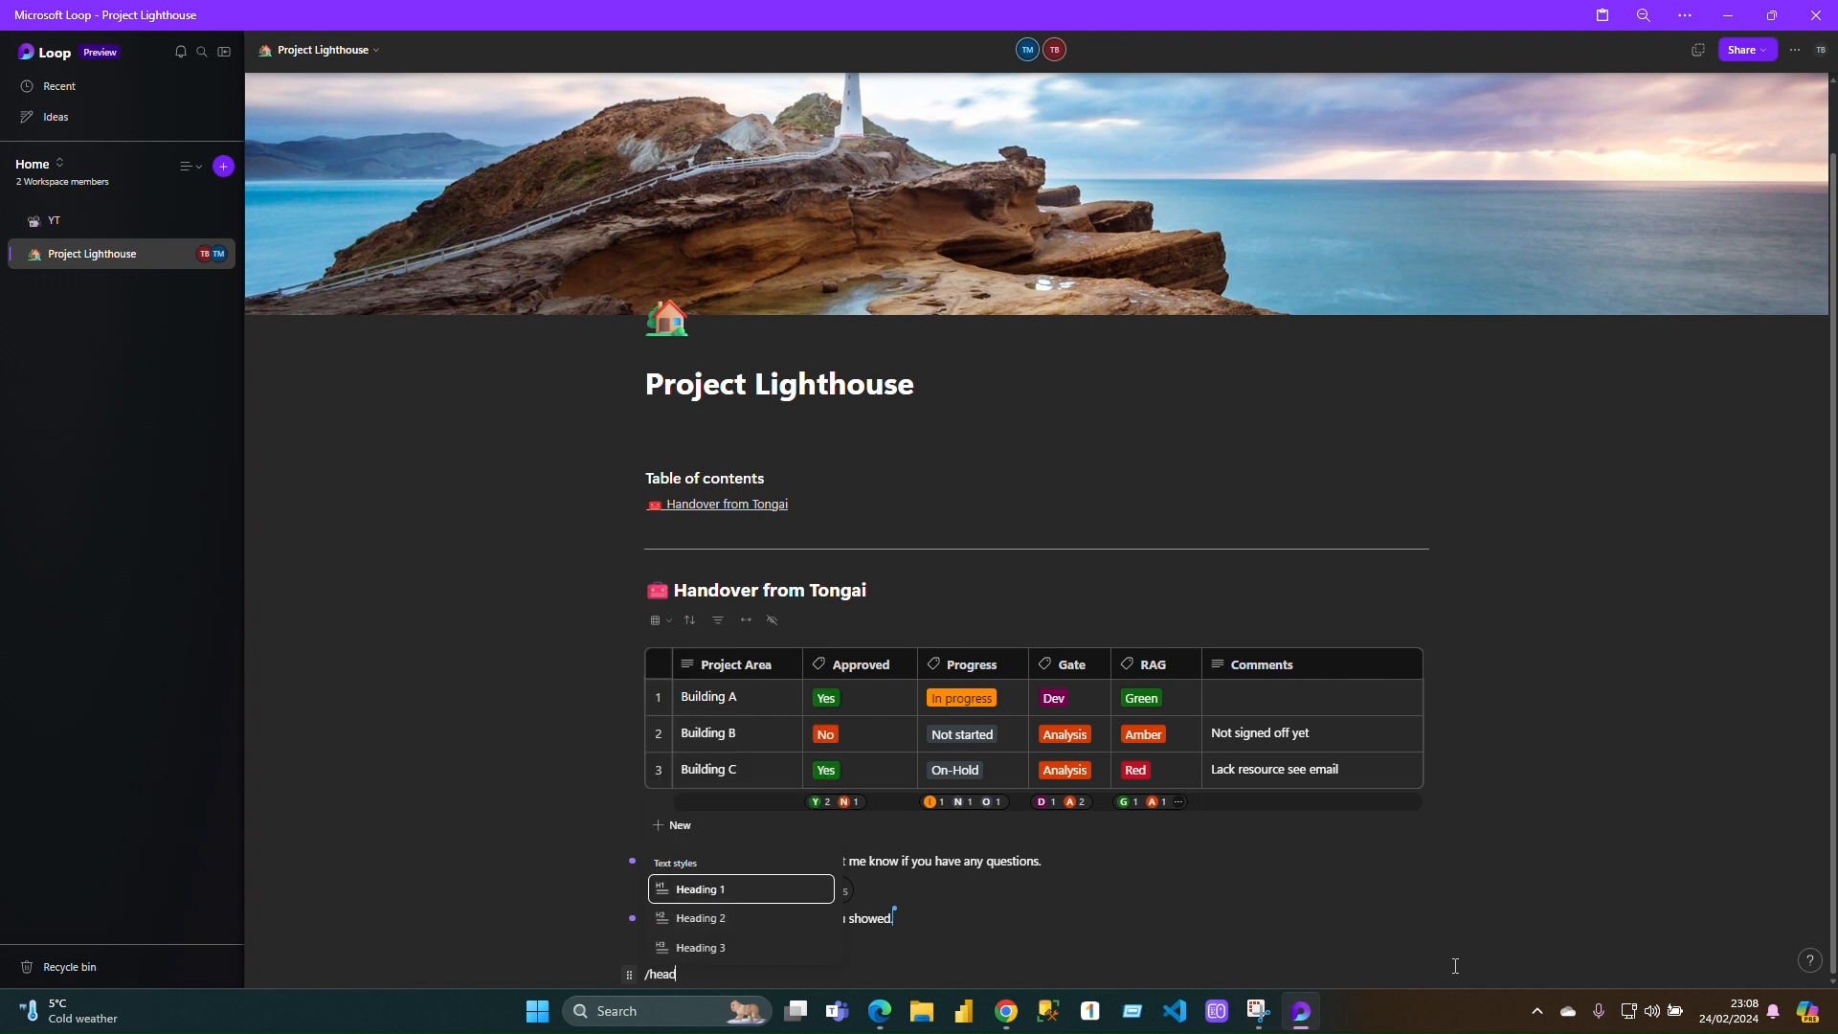
key("Down")
key("Down")
key("BackSpace")
key("BackSpace")
key("BackSpace")
key("BackSpace")
key("BackSpace")
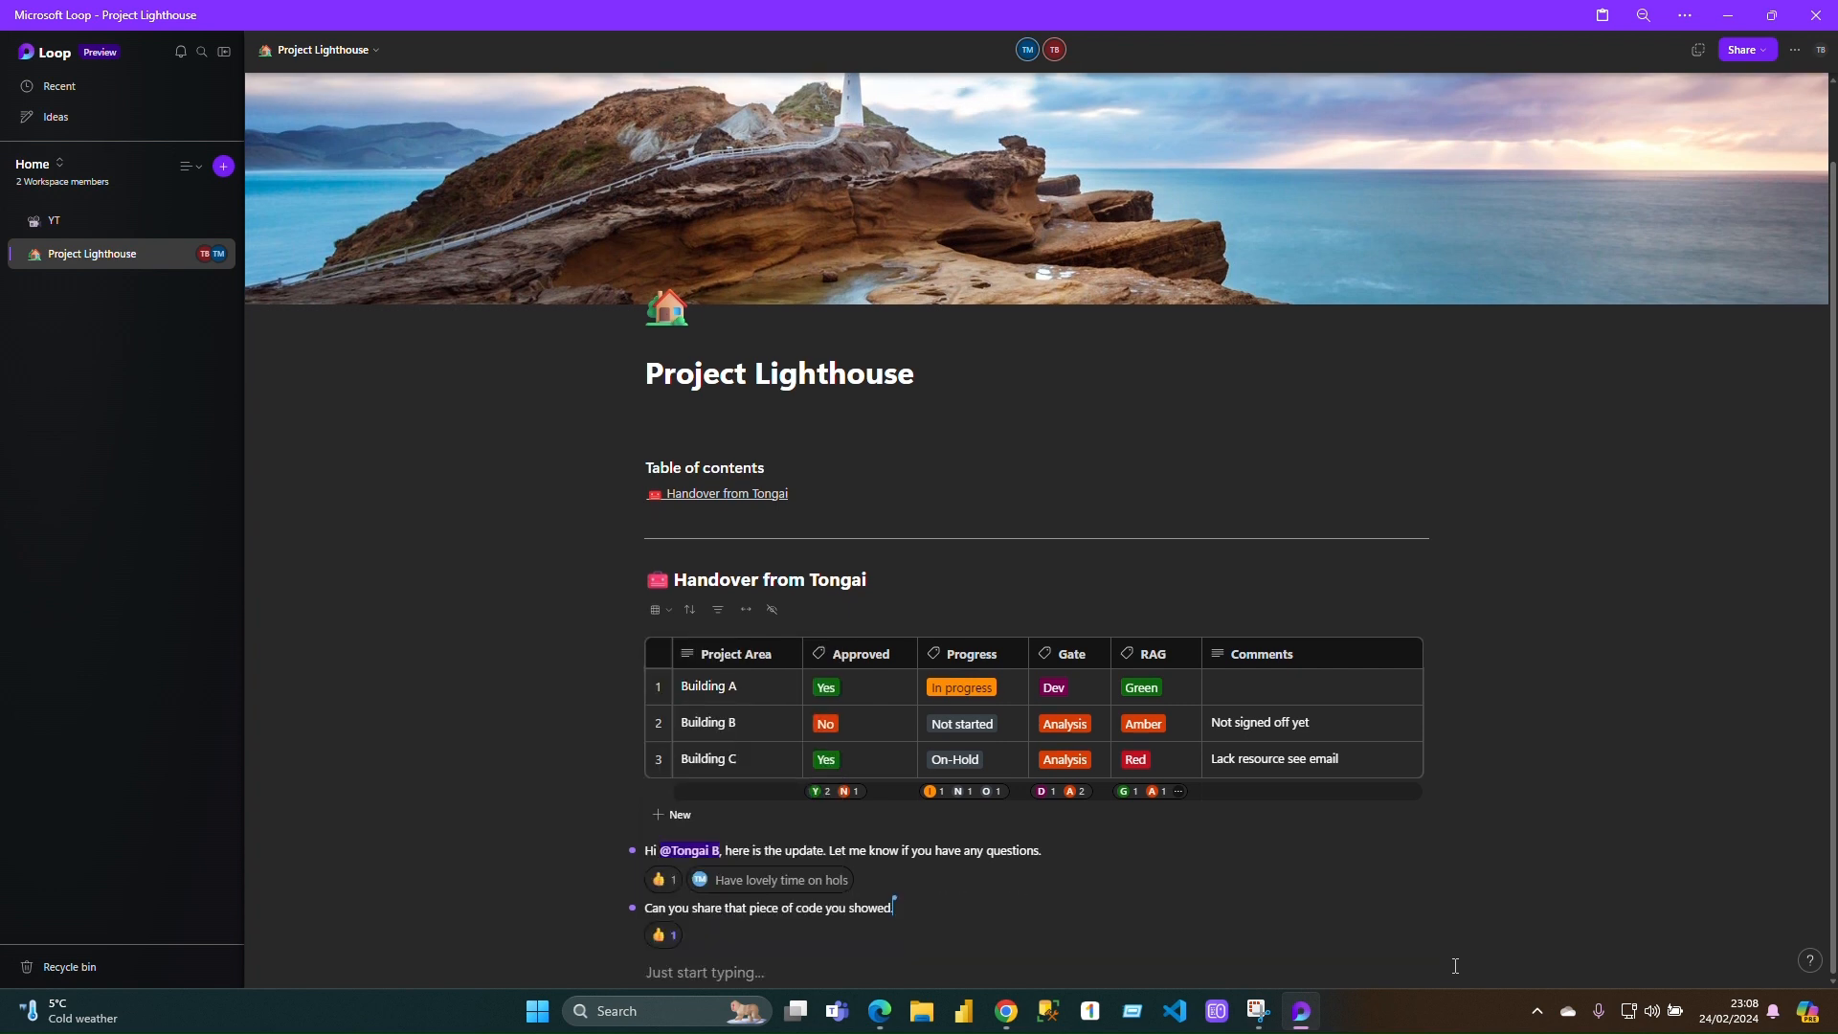
type("Code")
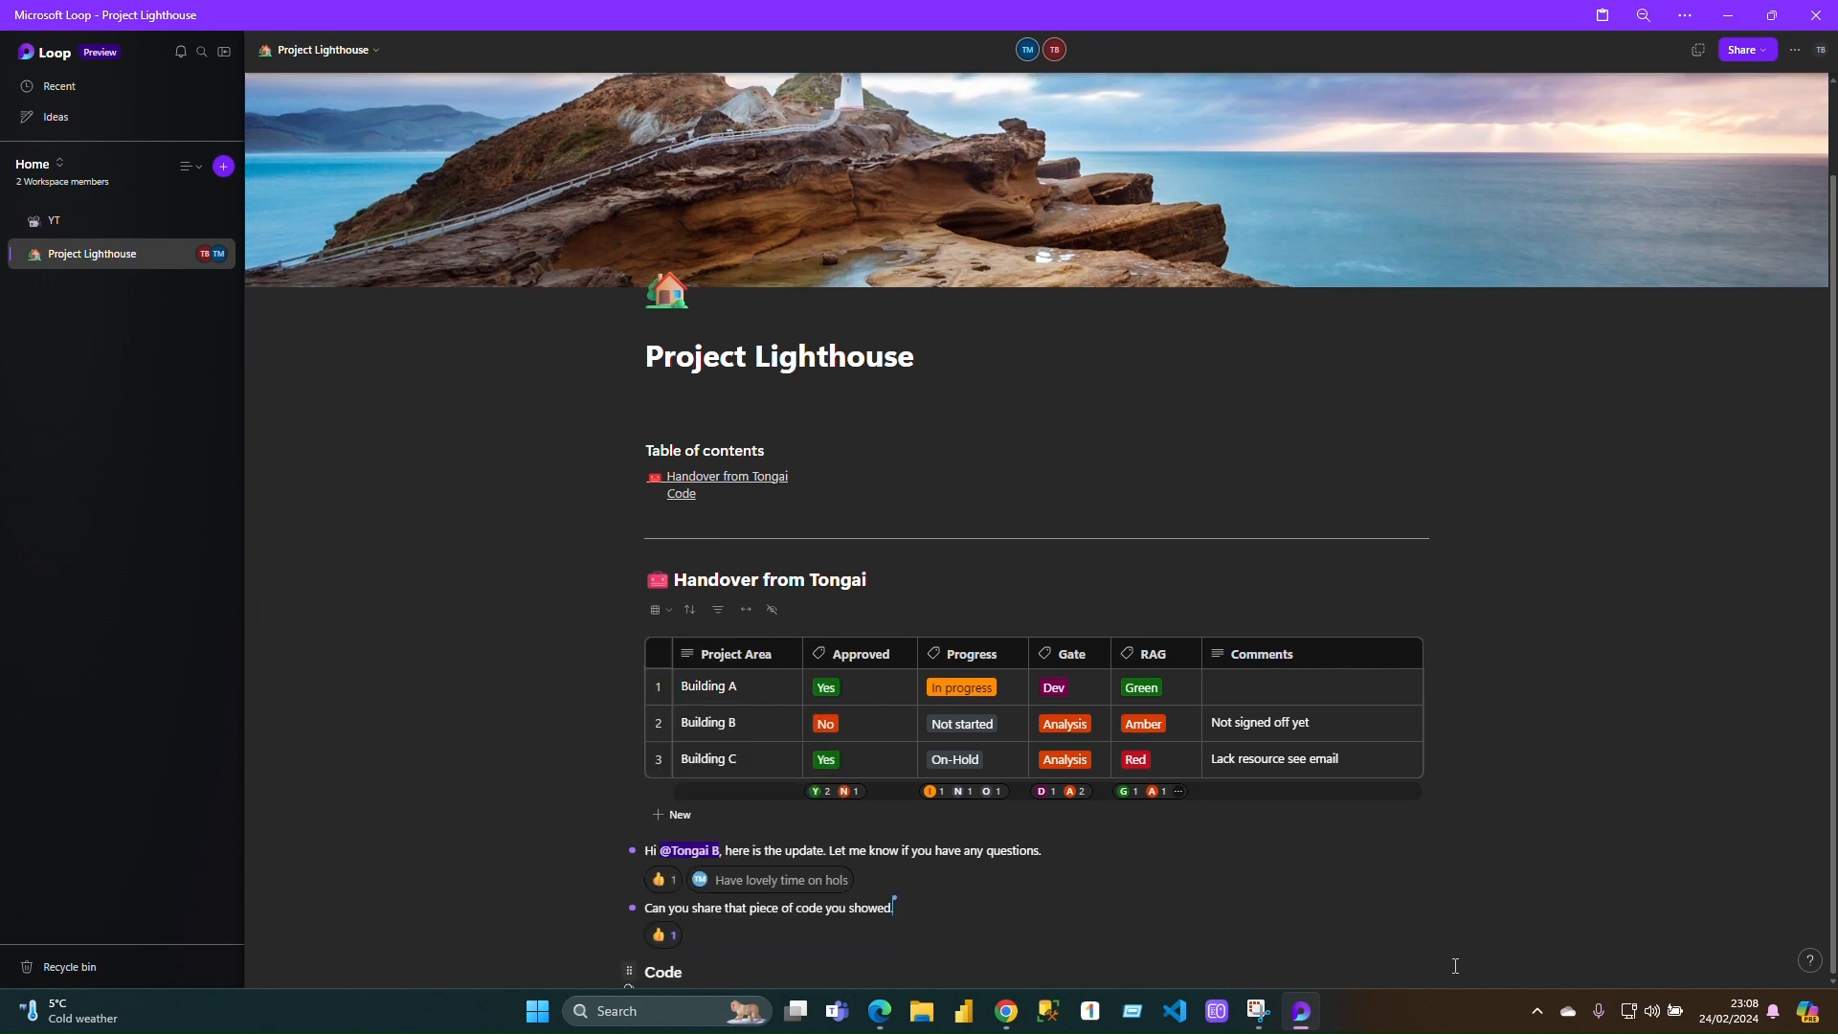
type(" for T")
- Insert a code block beneath the "Code for T" heading
key("Return")
type("/")
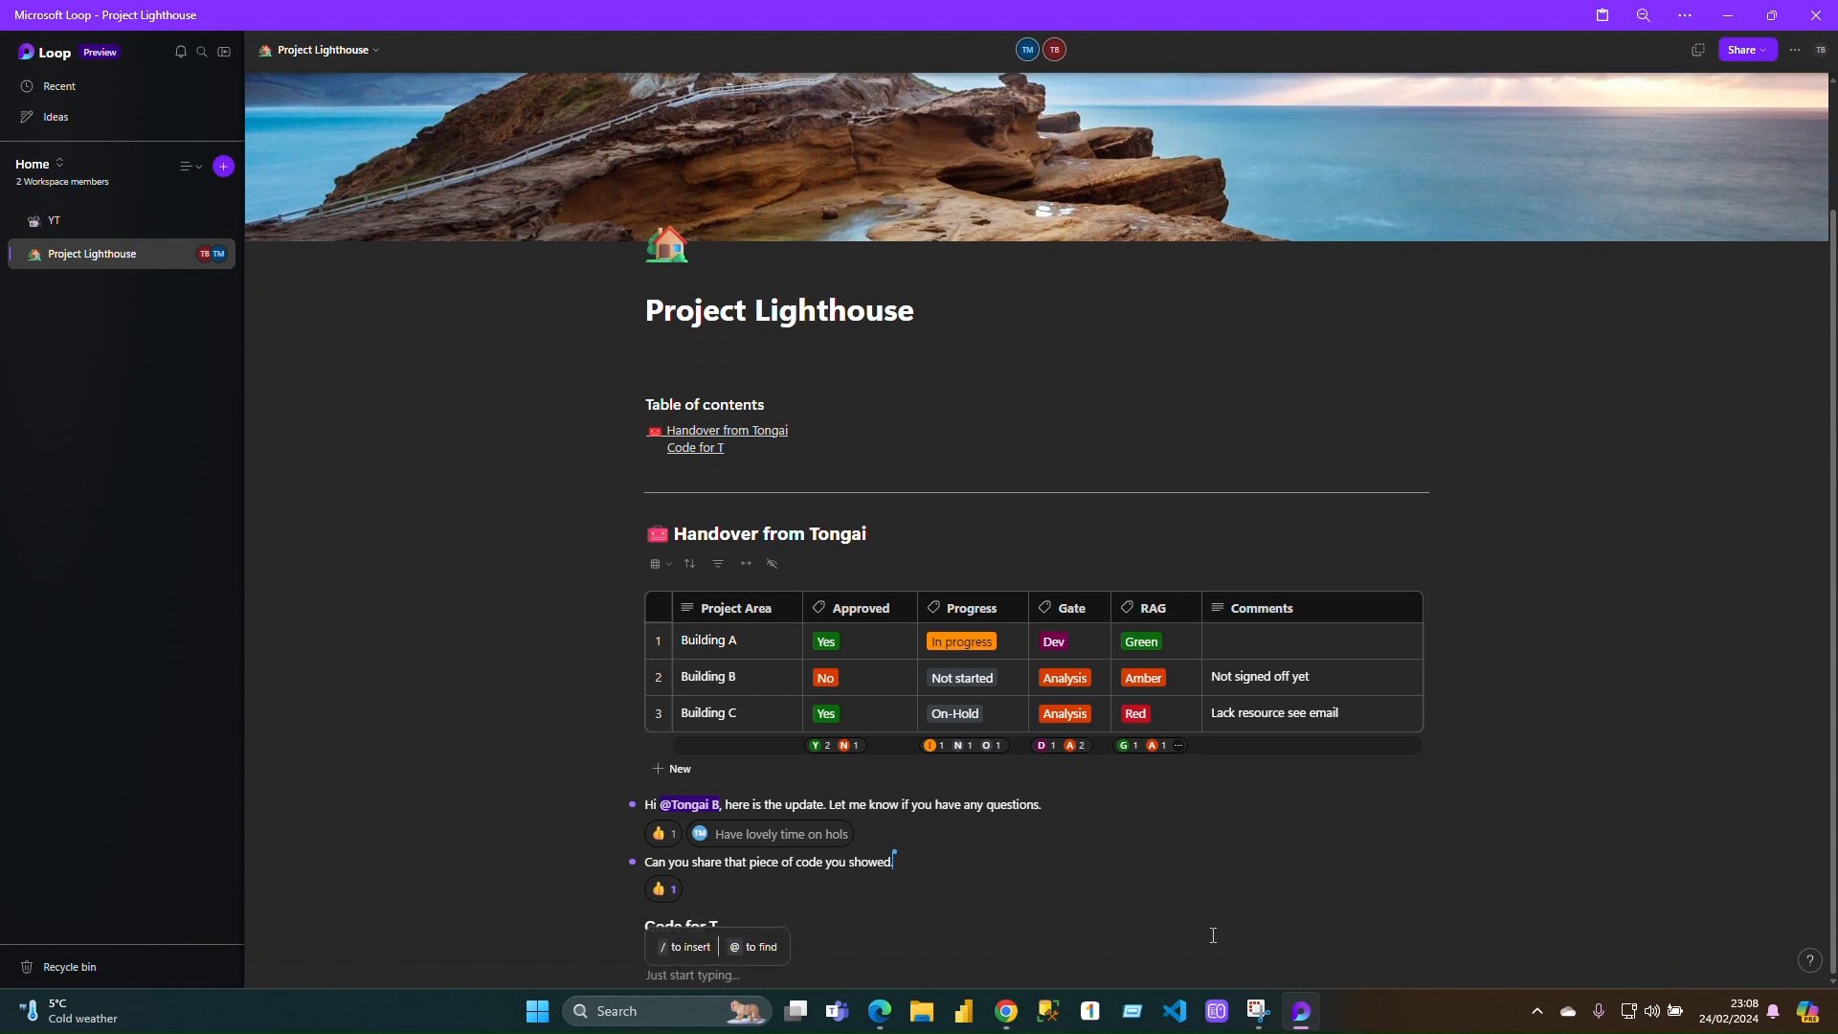
key("BackSpace")
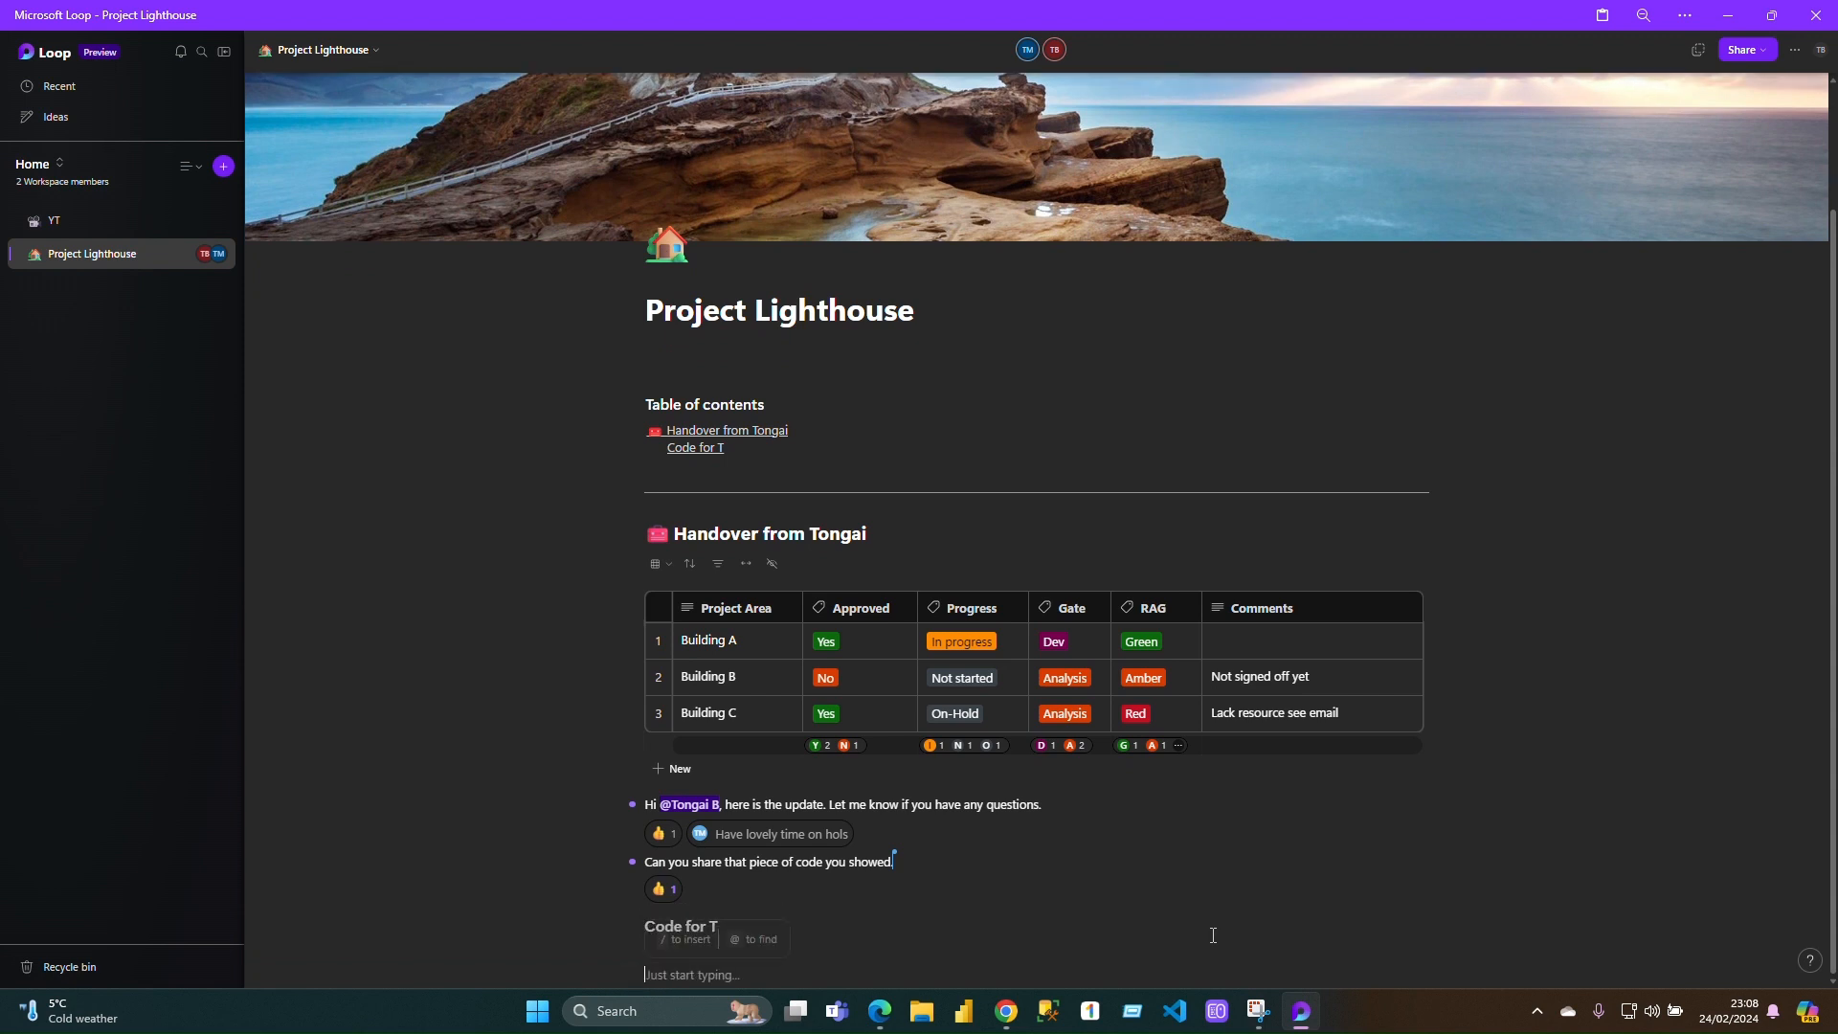
type("/")
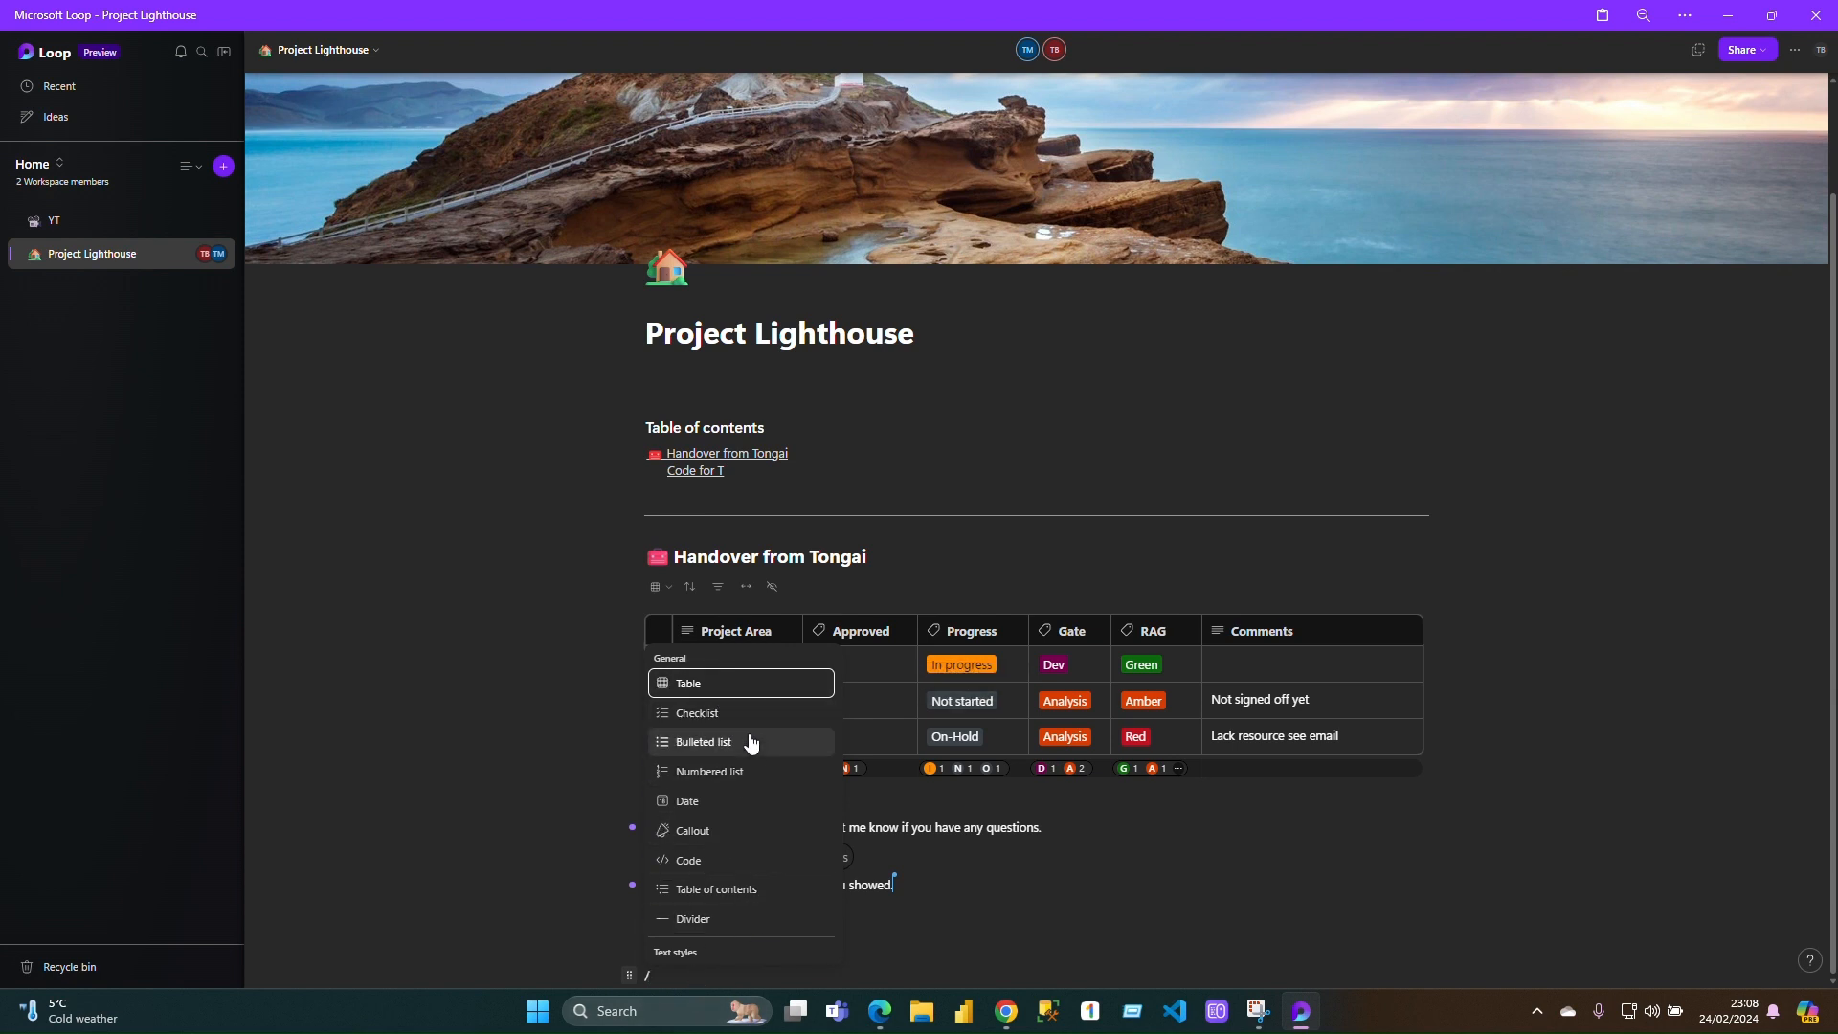
left_click(727, 867)
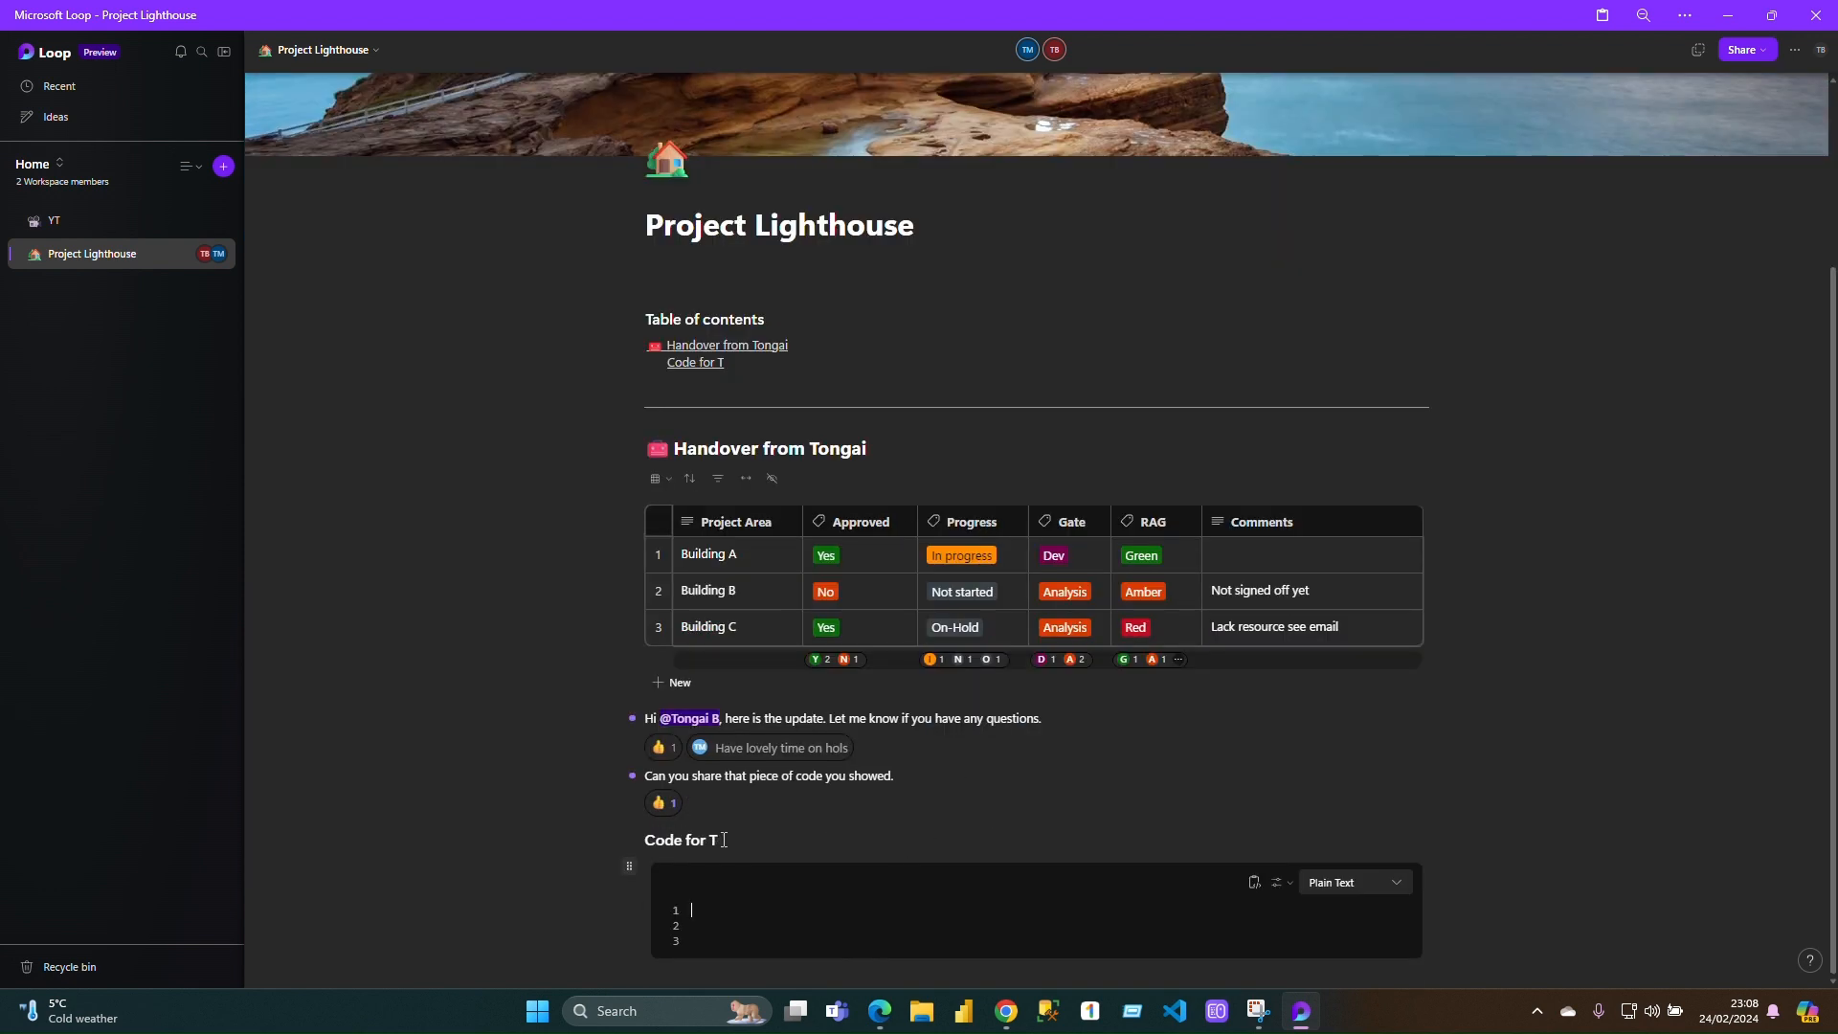
- Add an empty line between the "Code for T" heading and the code block
left_click(730, 847)
key("Return")
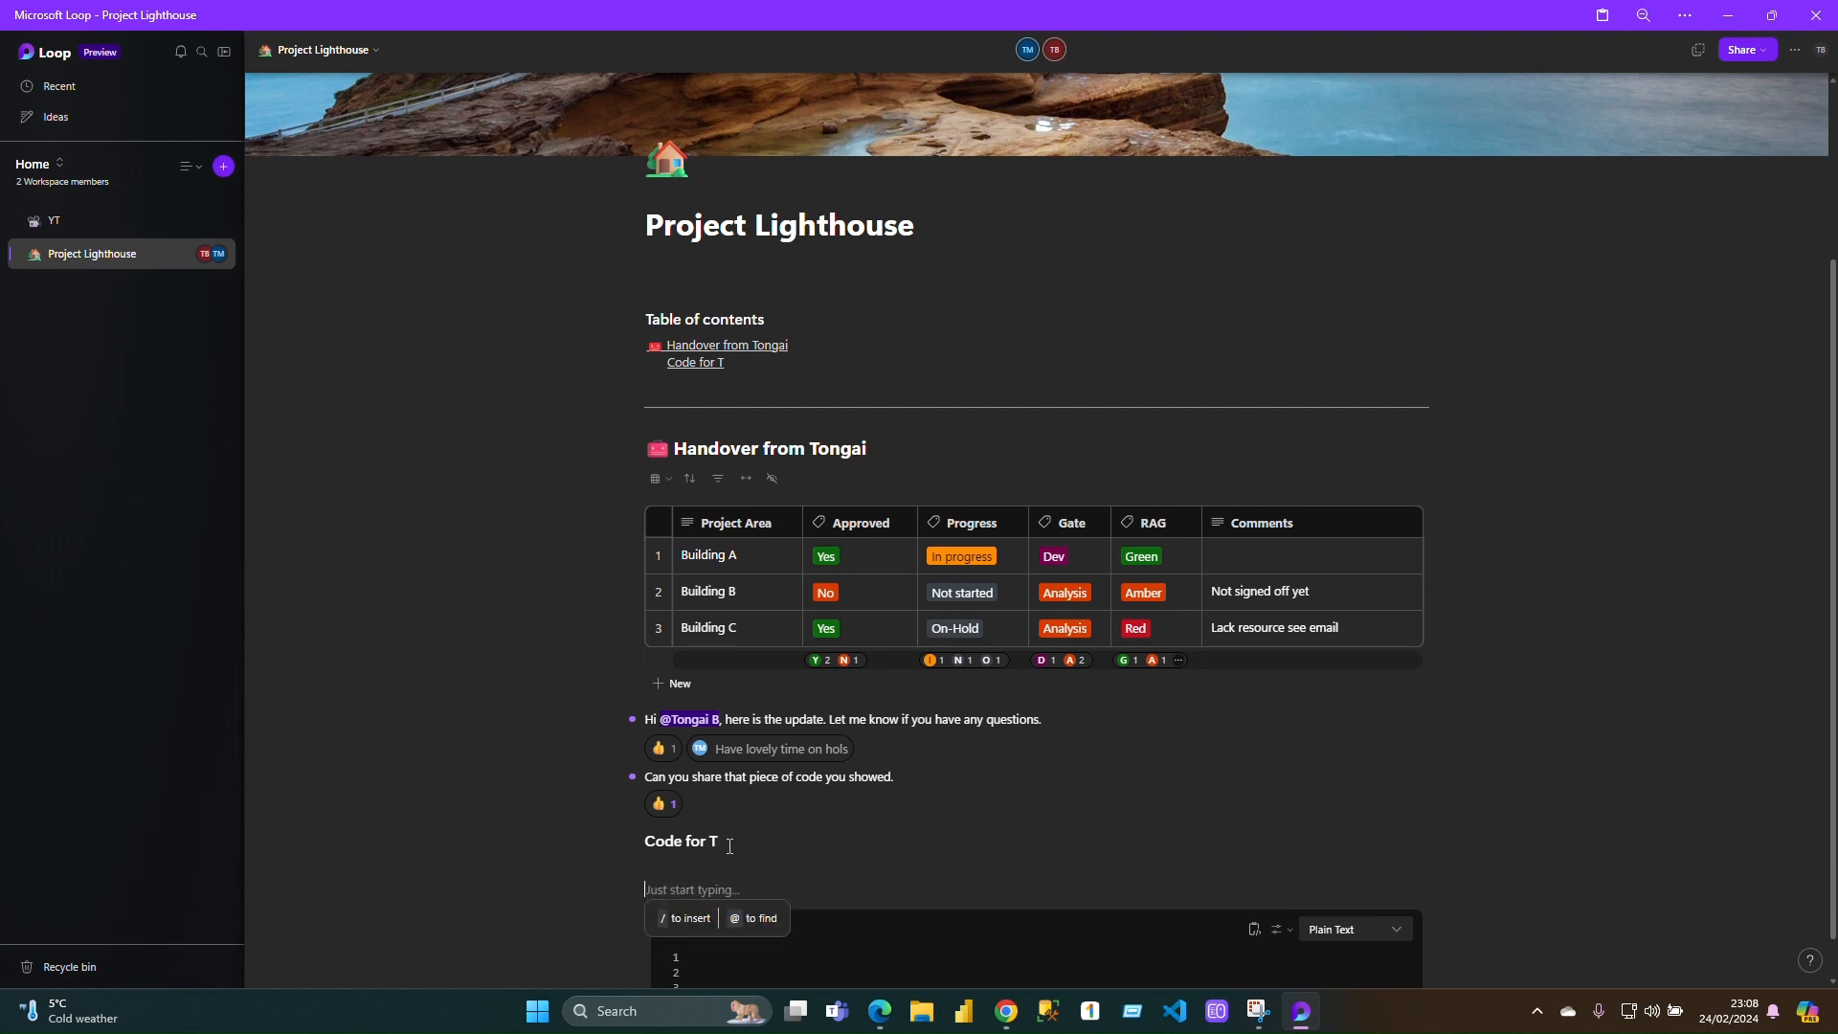
type("/")
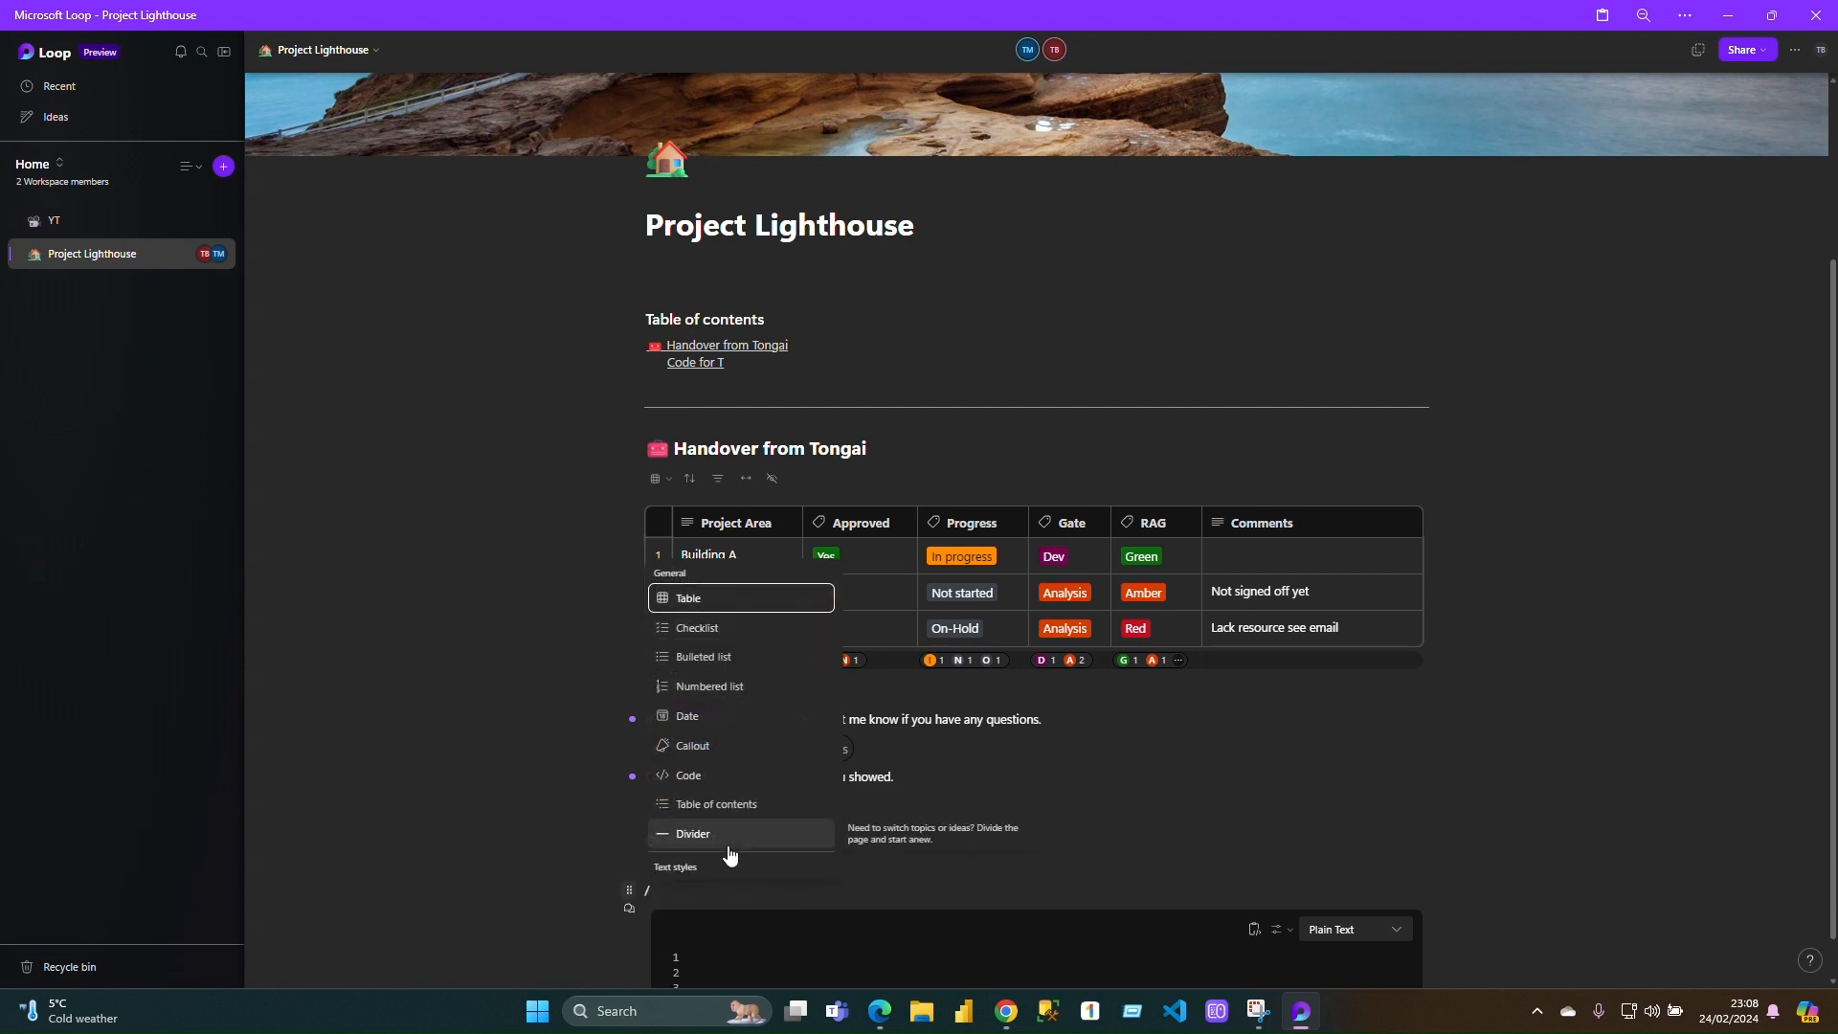
type("code")
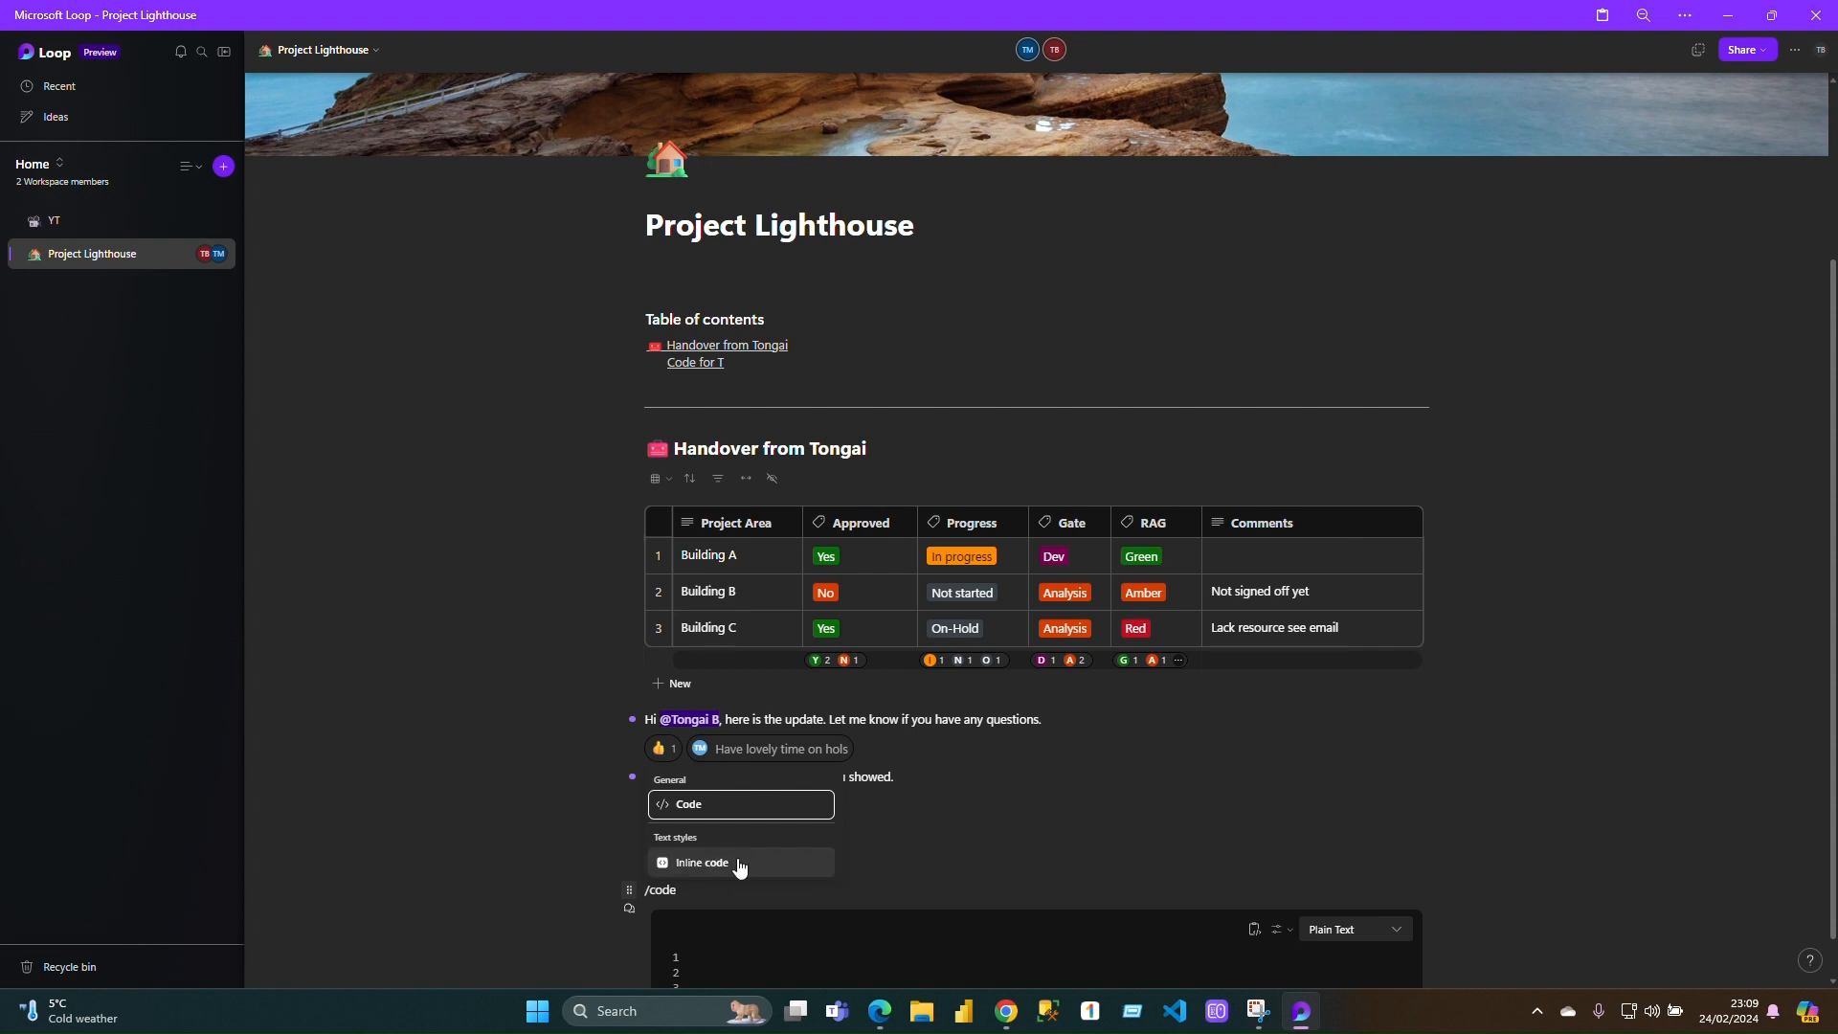
left_click(1048, 890)
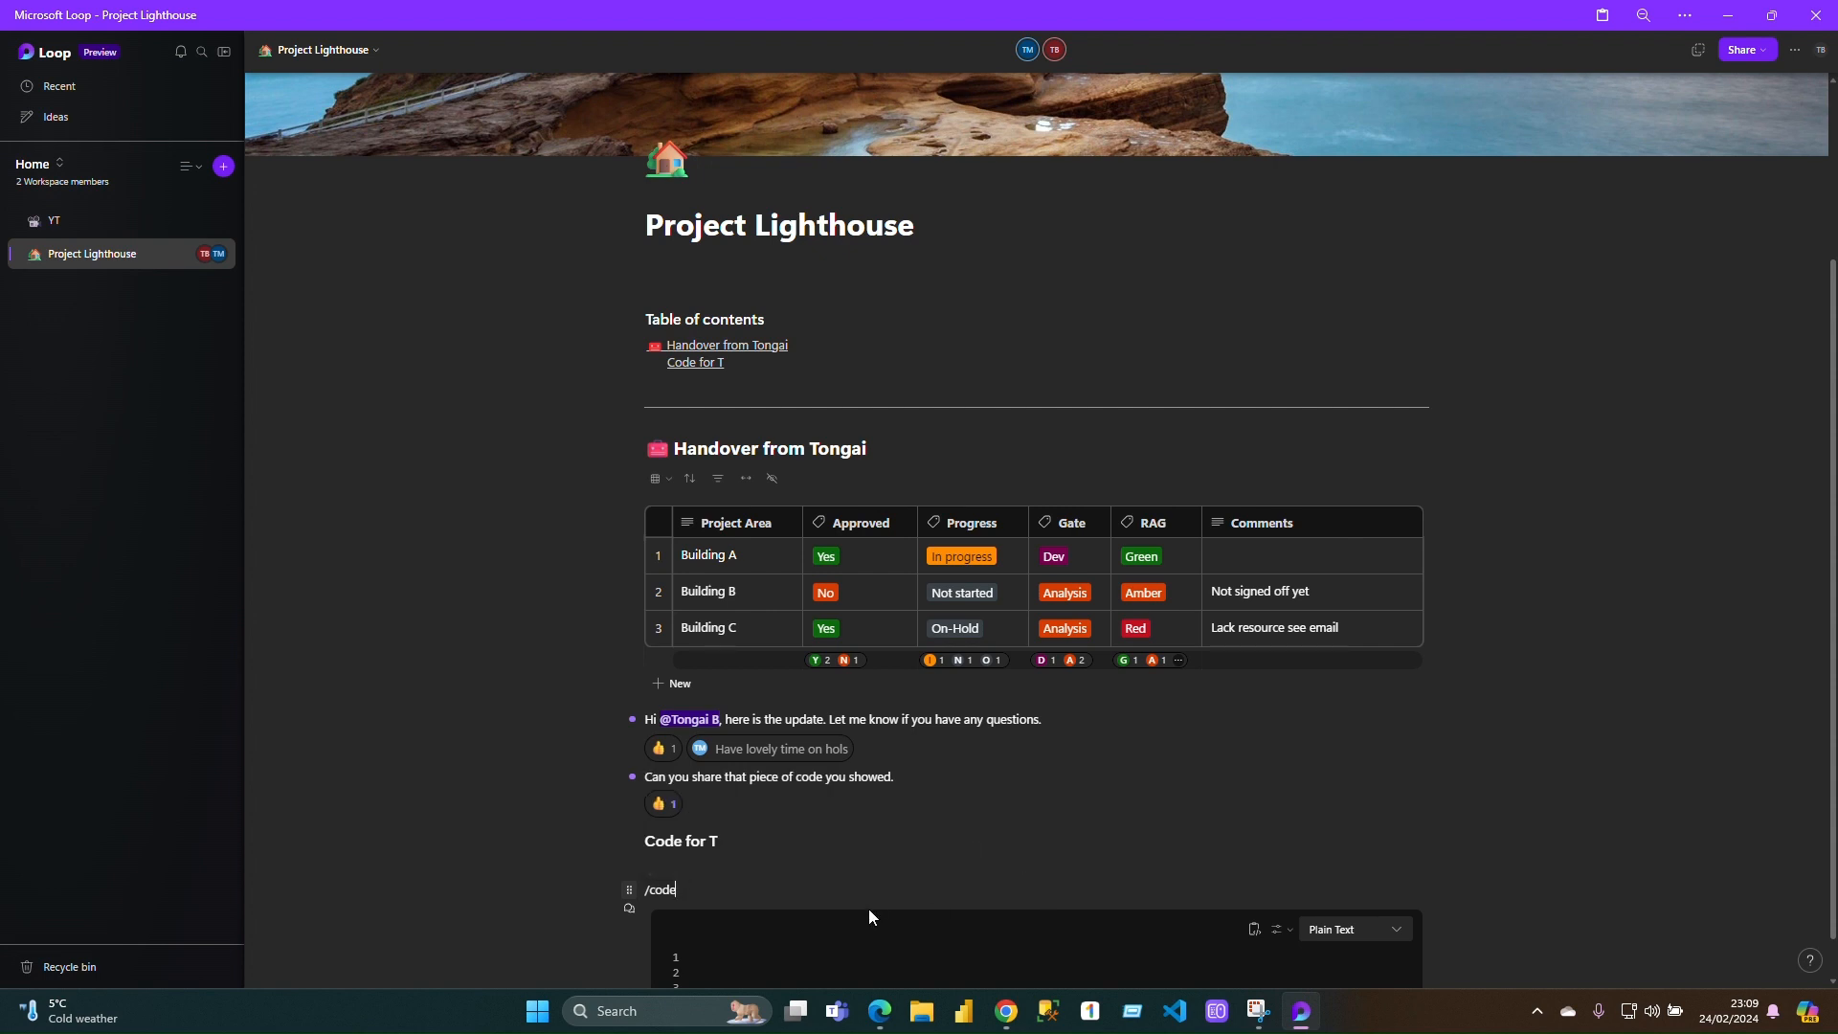
key("BackSpace")
key("BackSpace")
key("BackSpace")
key("BackSpace")
key("BackSpace")
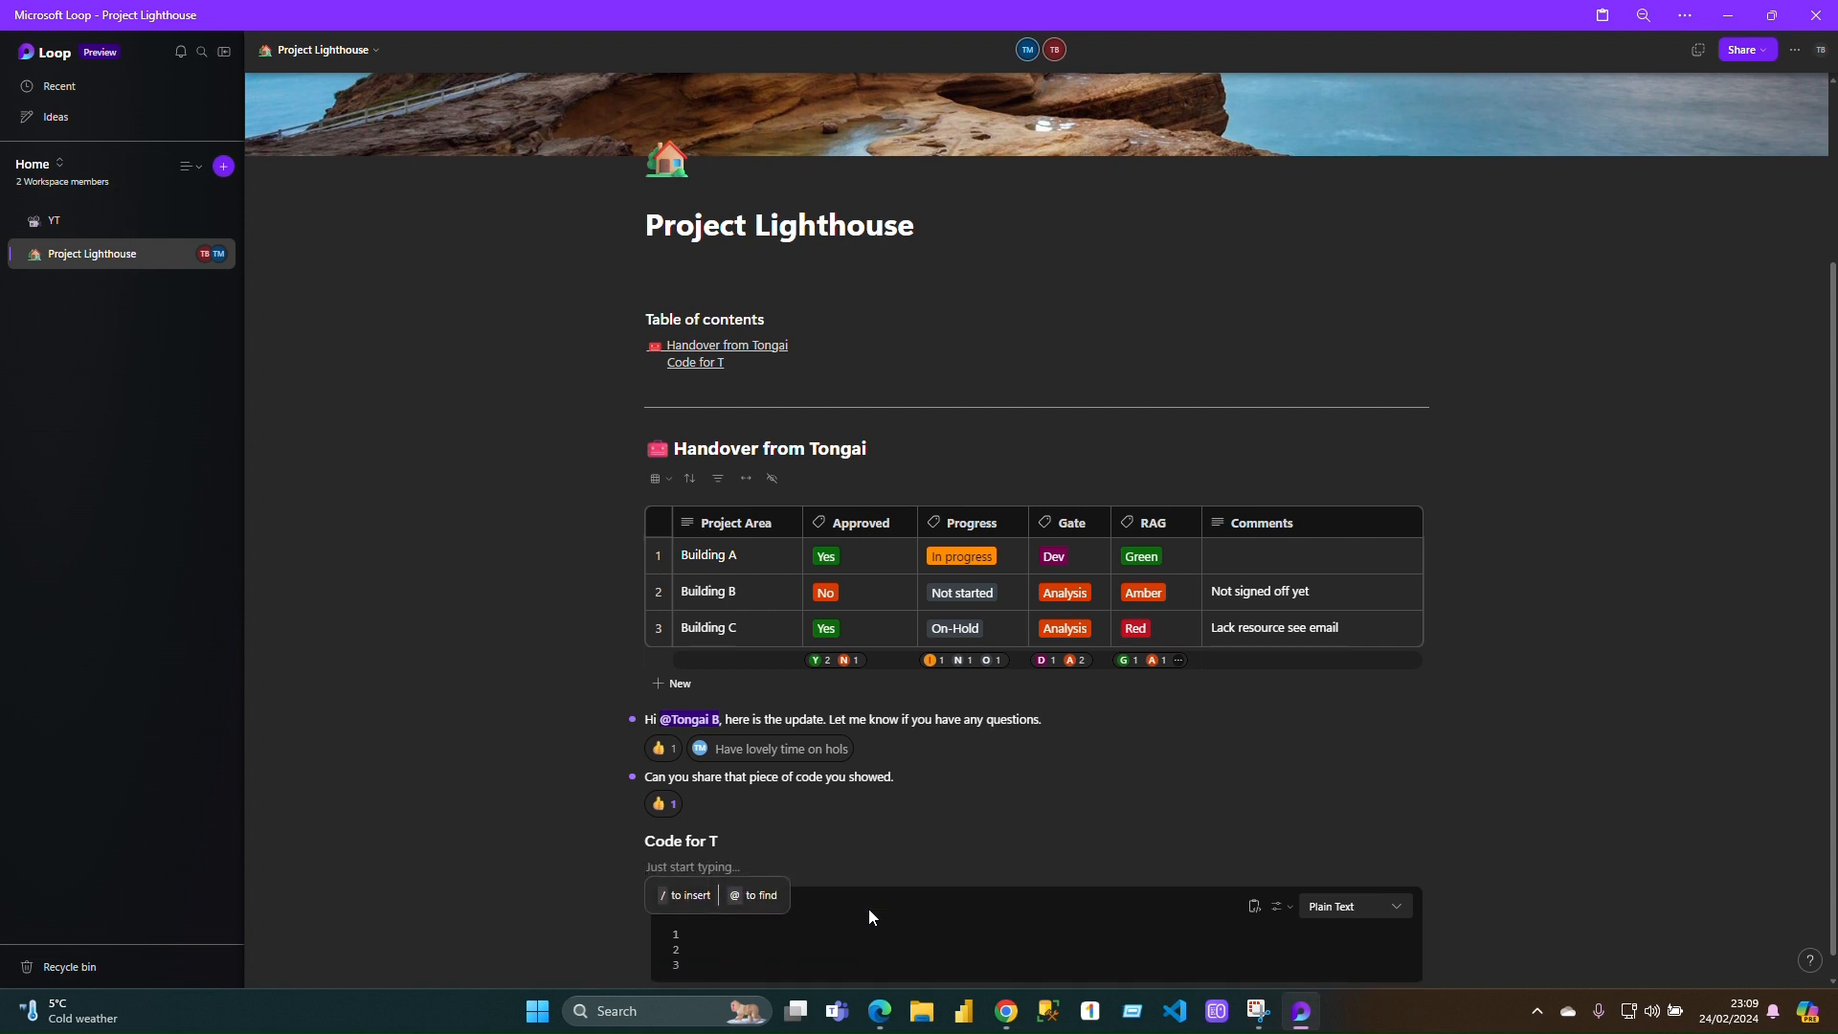
- Set the code block's language to Python
scroll(873, 906, "down", 1)
left_click(864, 904)
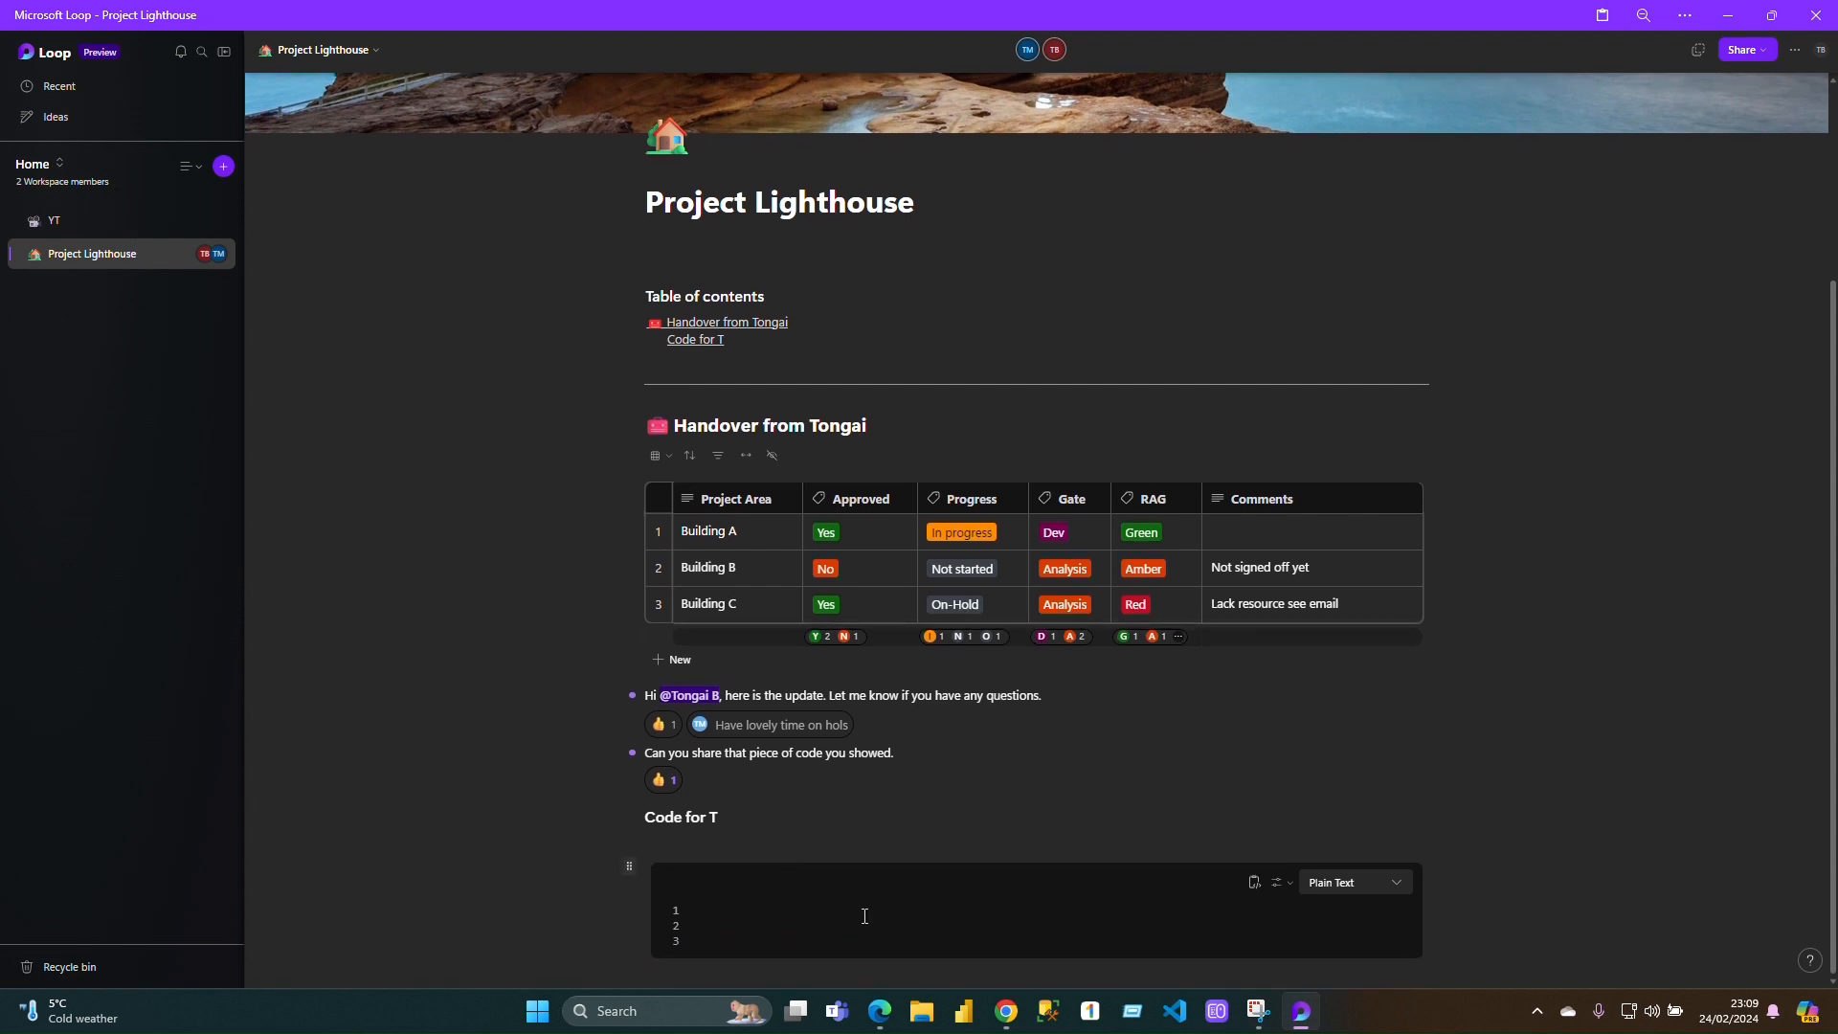
left_click(1398, 885)
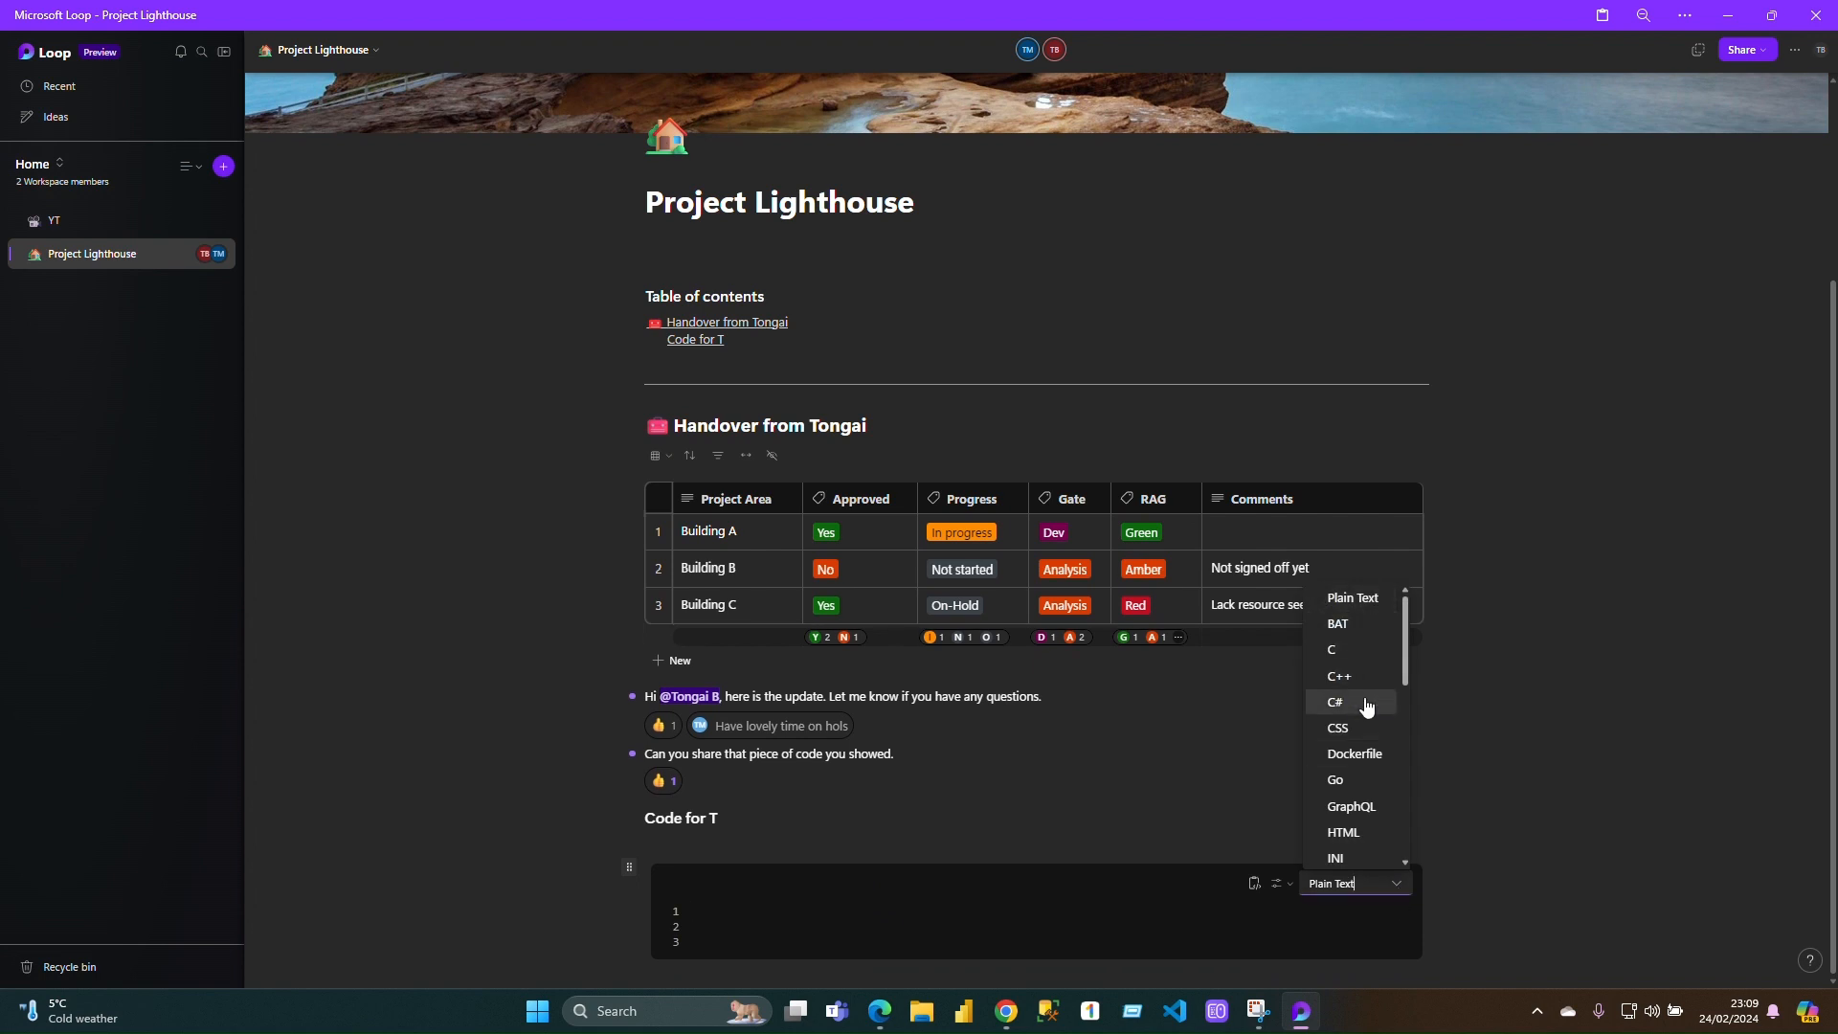
scroll(1356, 711, "down", 1)
scroll(1357, 737, "up", 1)
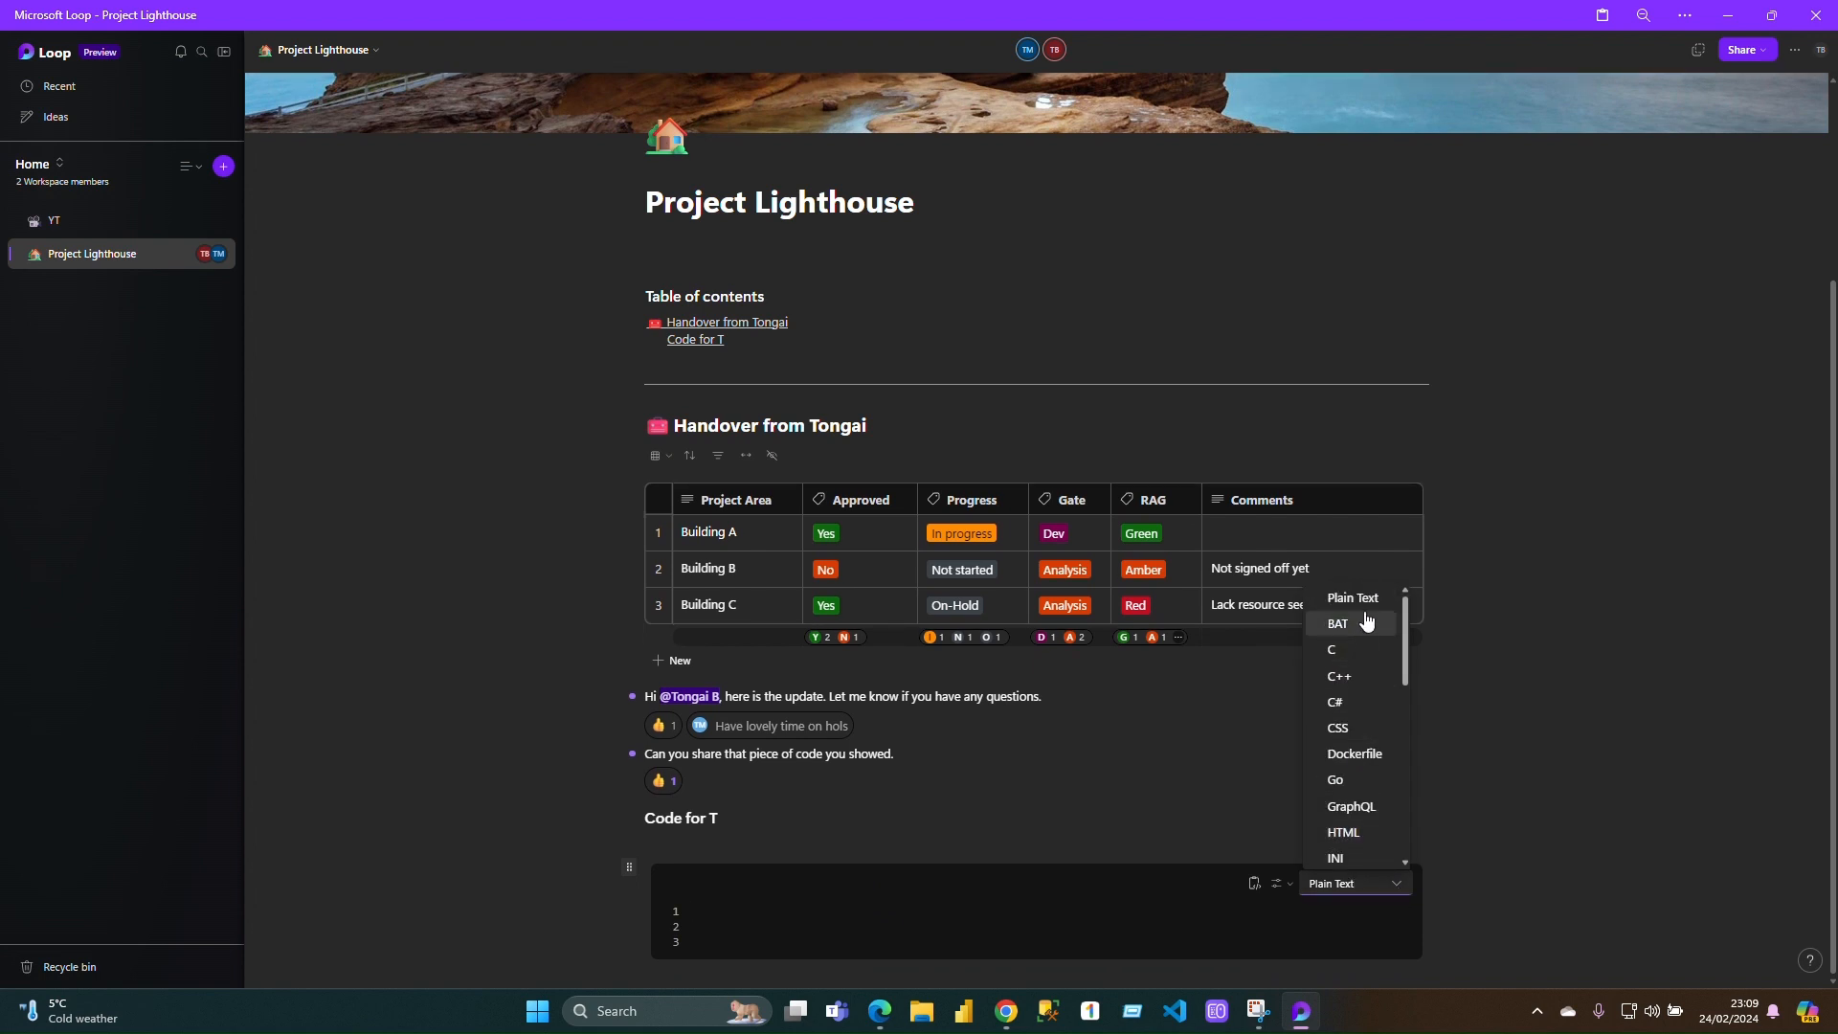
scroll(1357, 837, "down", 3)
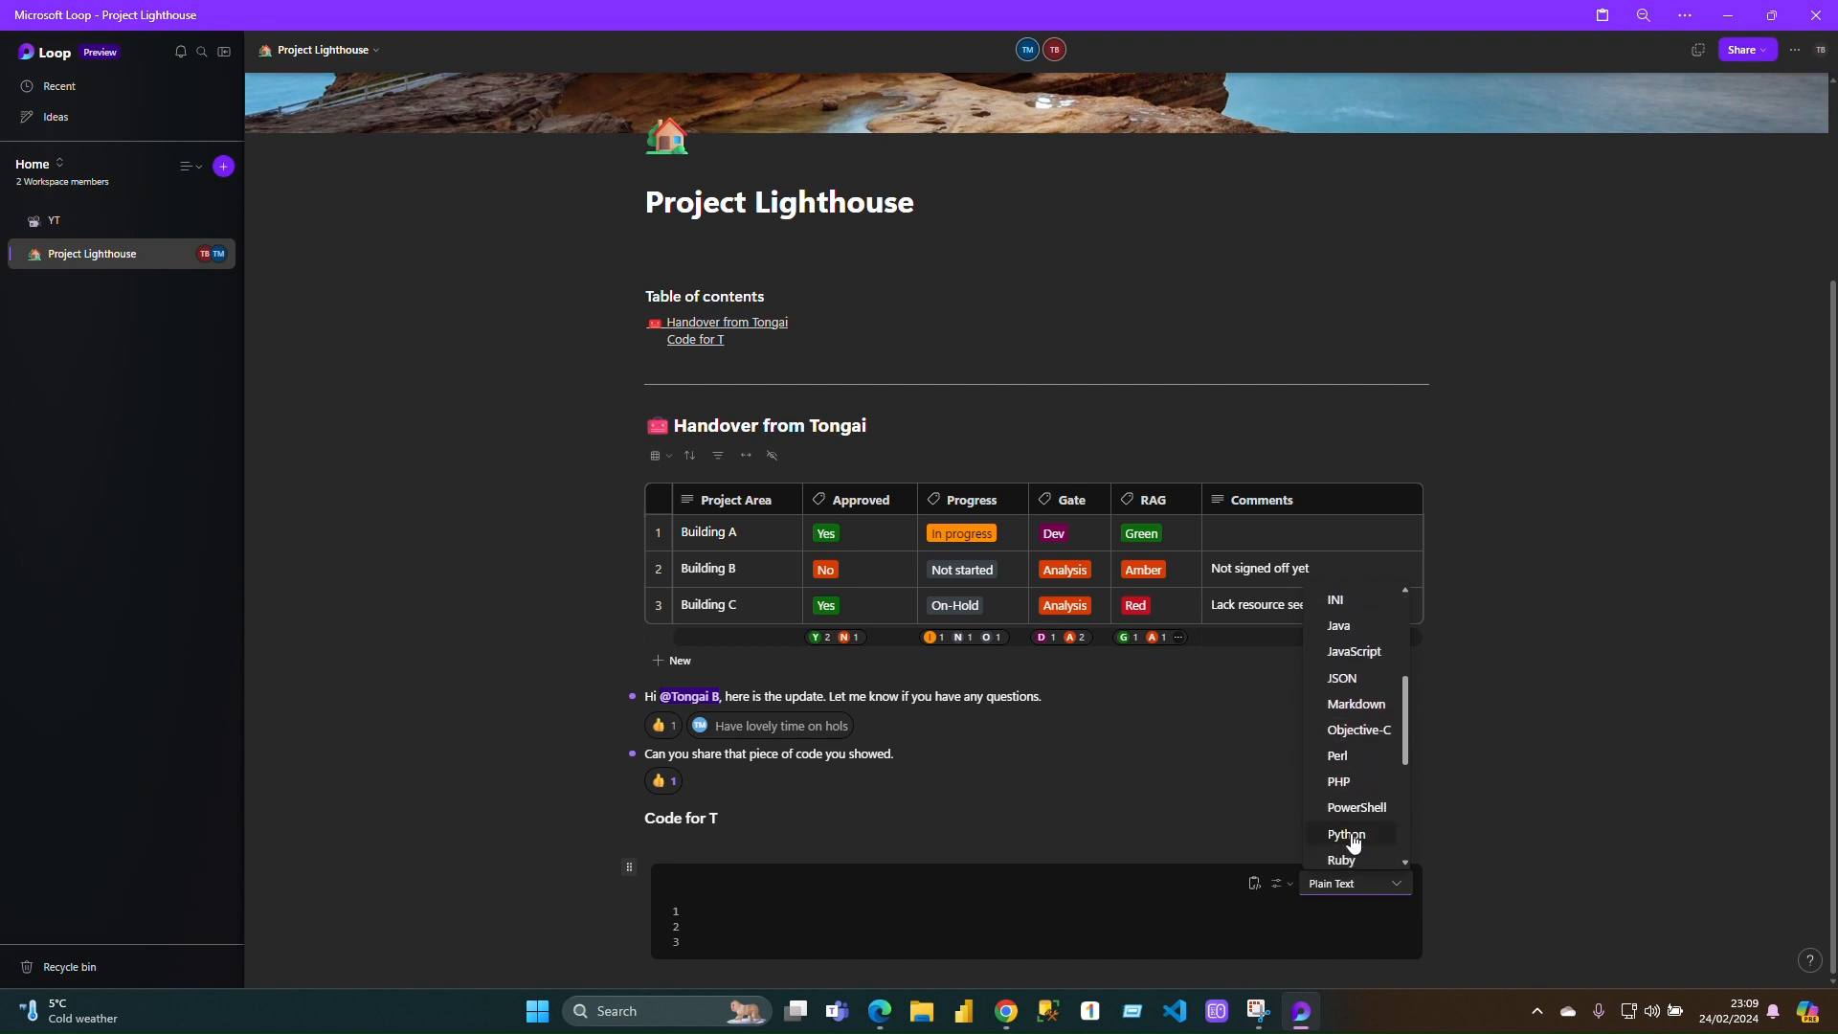
left_click(1350, 834)
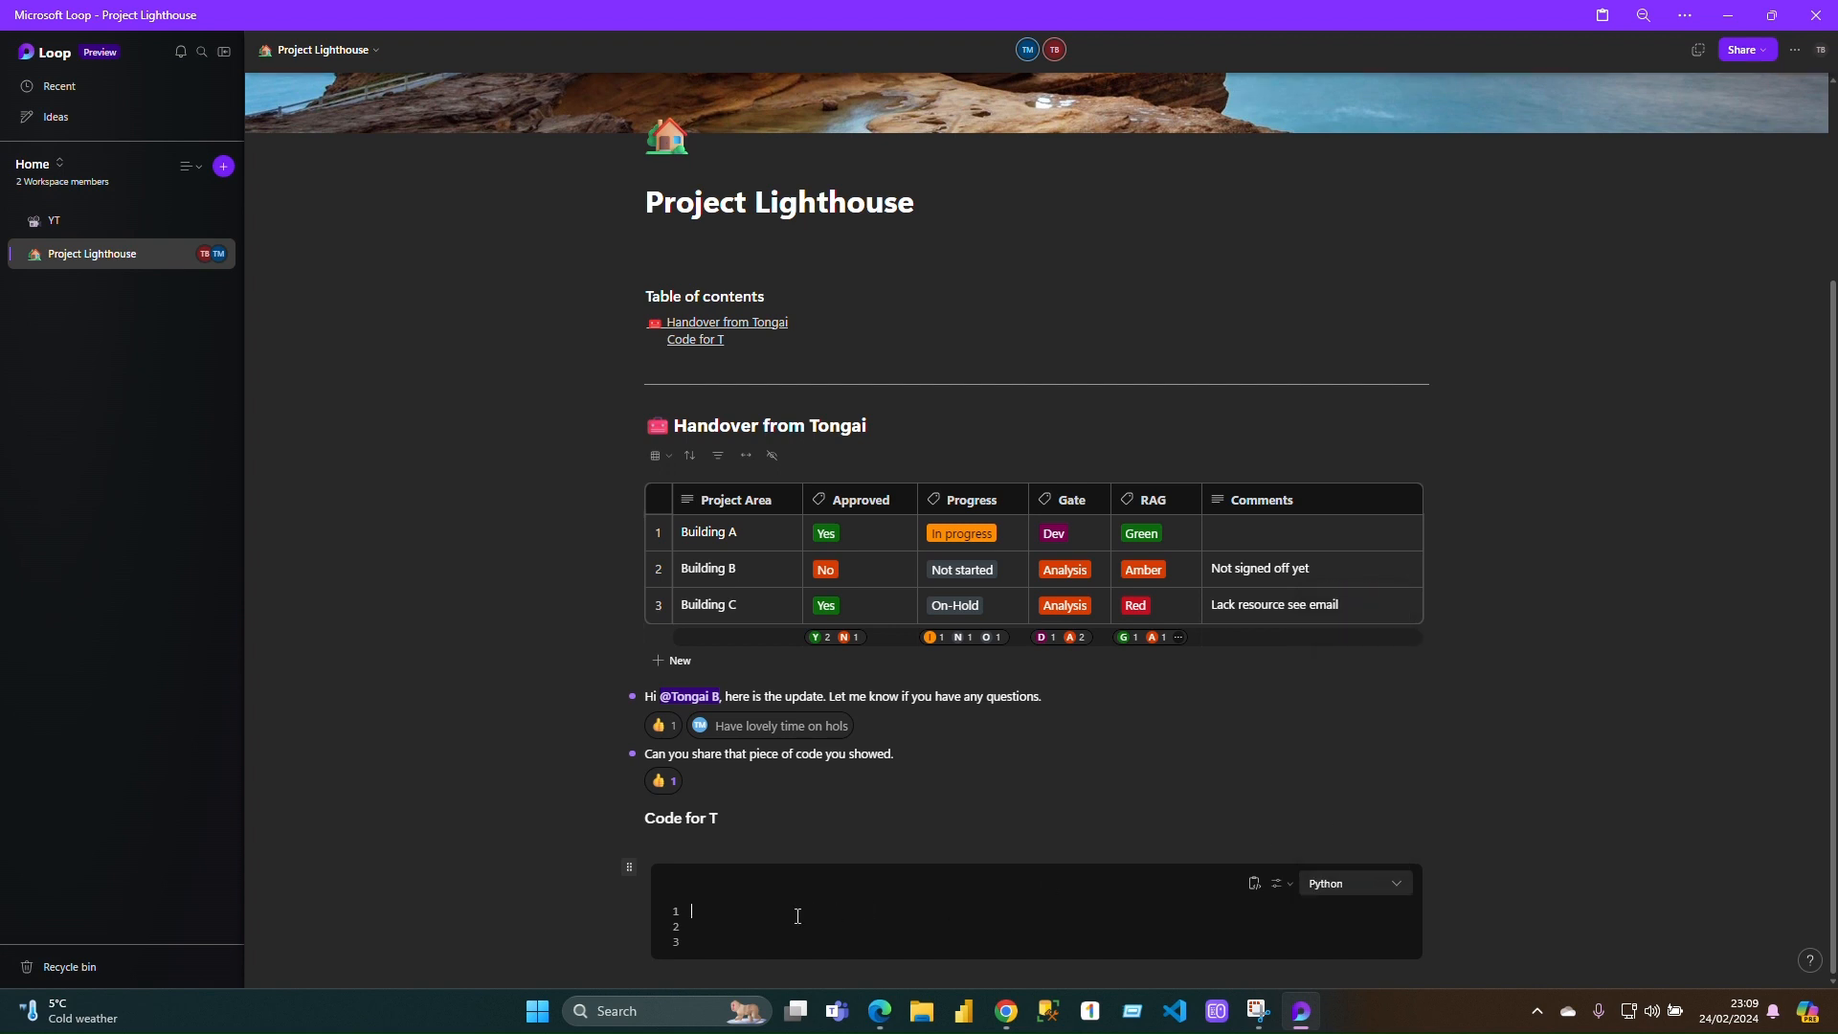
- Write the loop "For i In RANGE(5):" in the code block, with Print("@") on its second line
type("F")
type("or i")
type(" In")
type(" RANGE")
type("()")
type("5")
type(":")
key("Return")
key("BackSpace")
key("Return")
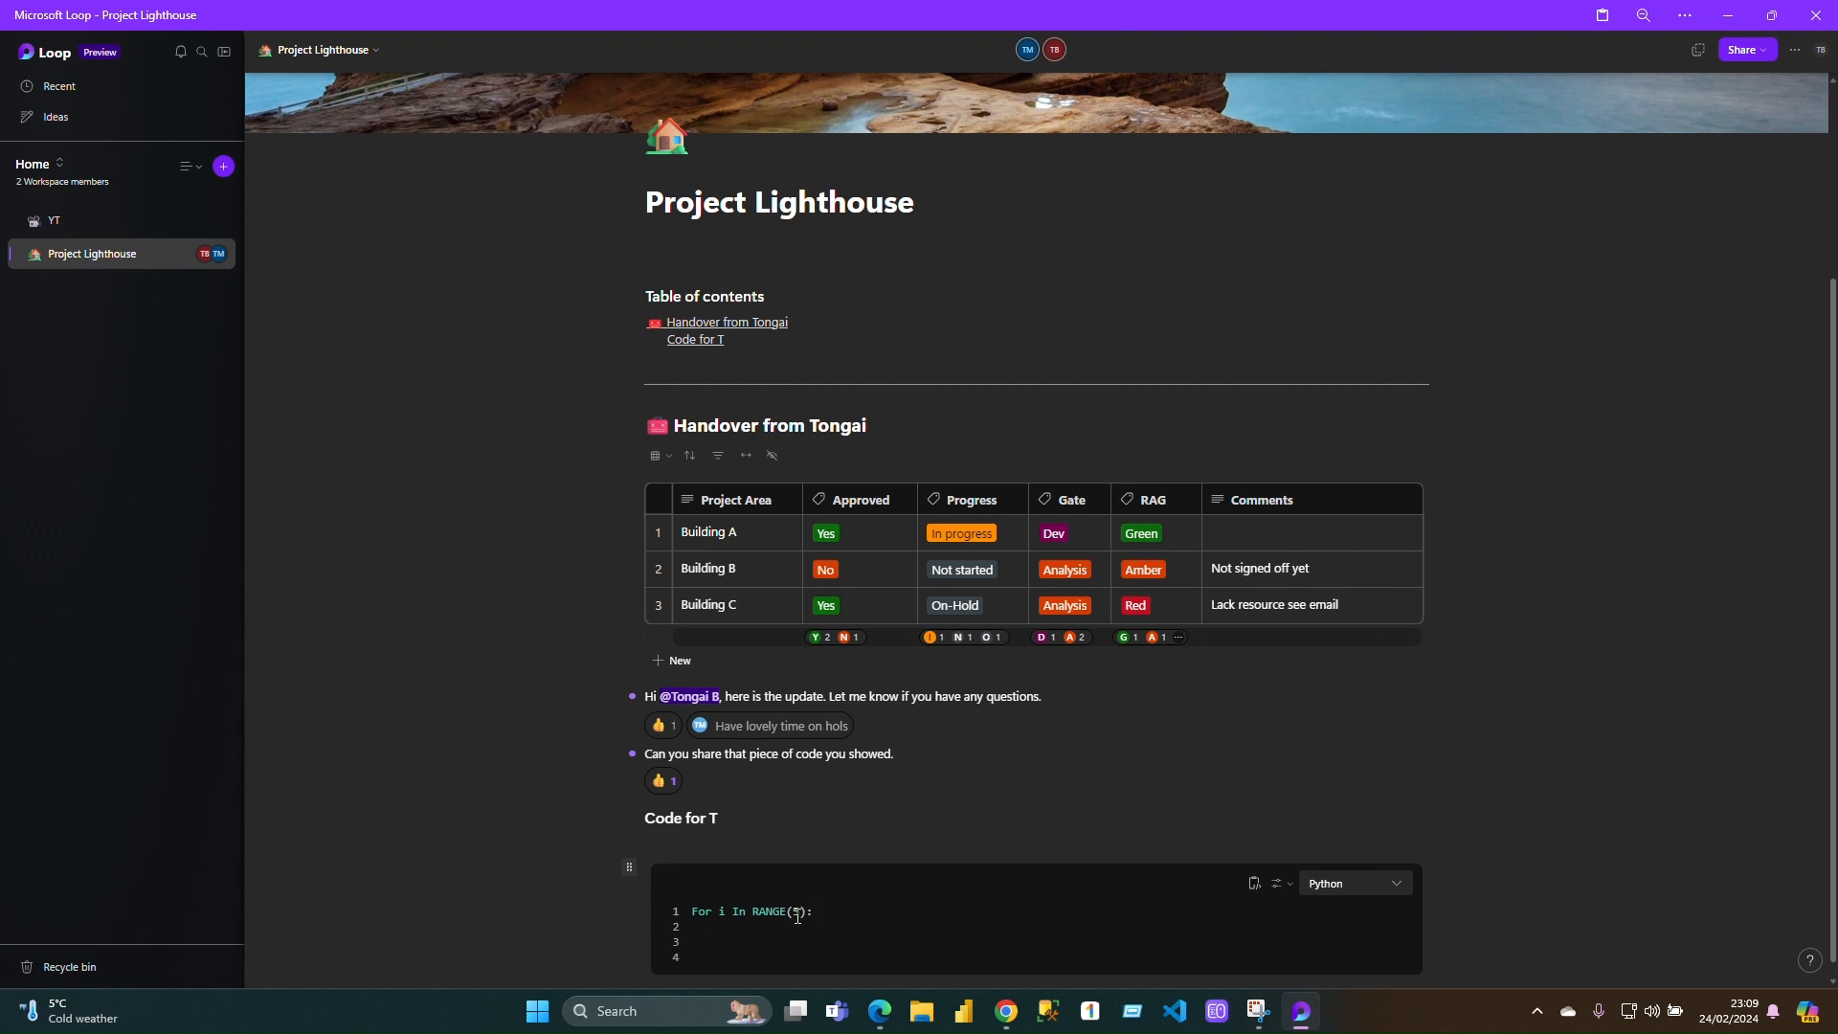
type("Print")
type("(\"@\")")
- Switch the code block's line count off and on again, and copy its code
scroll(1605, 850, "down", 1)
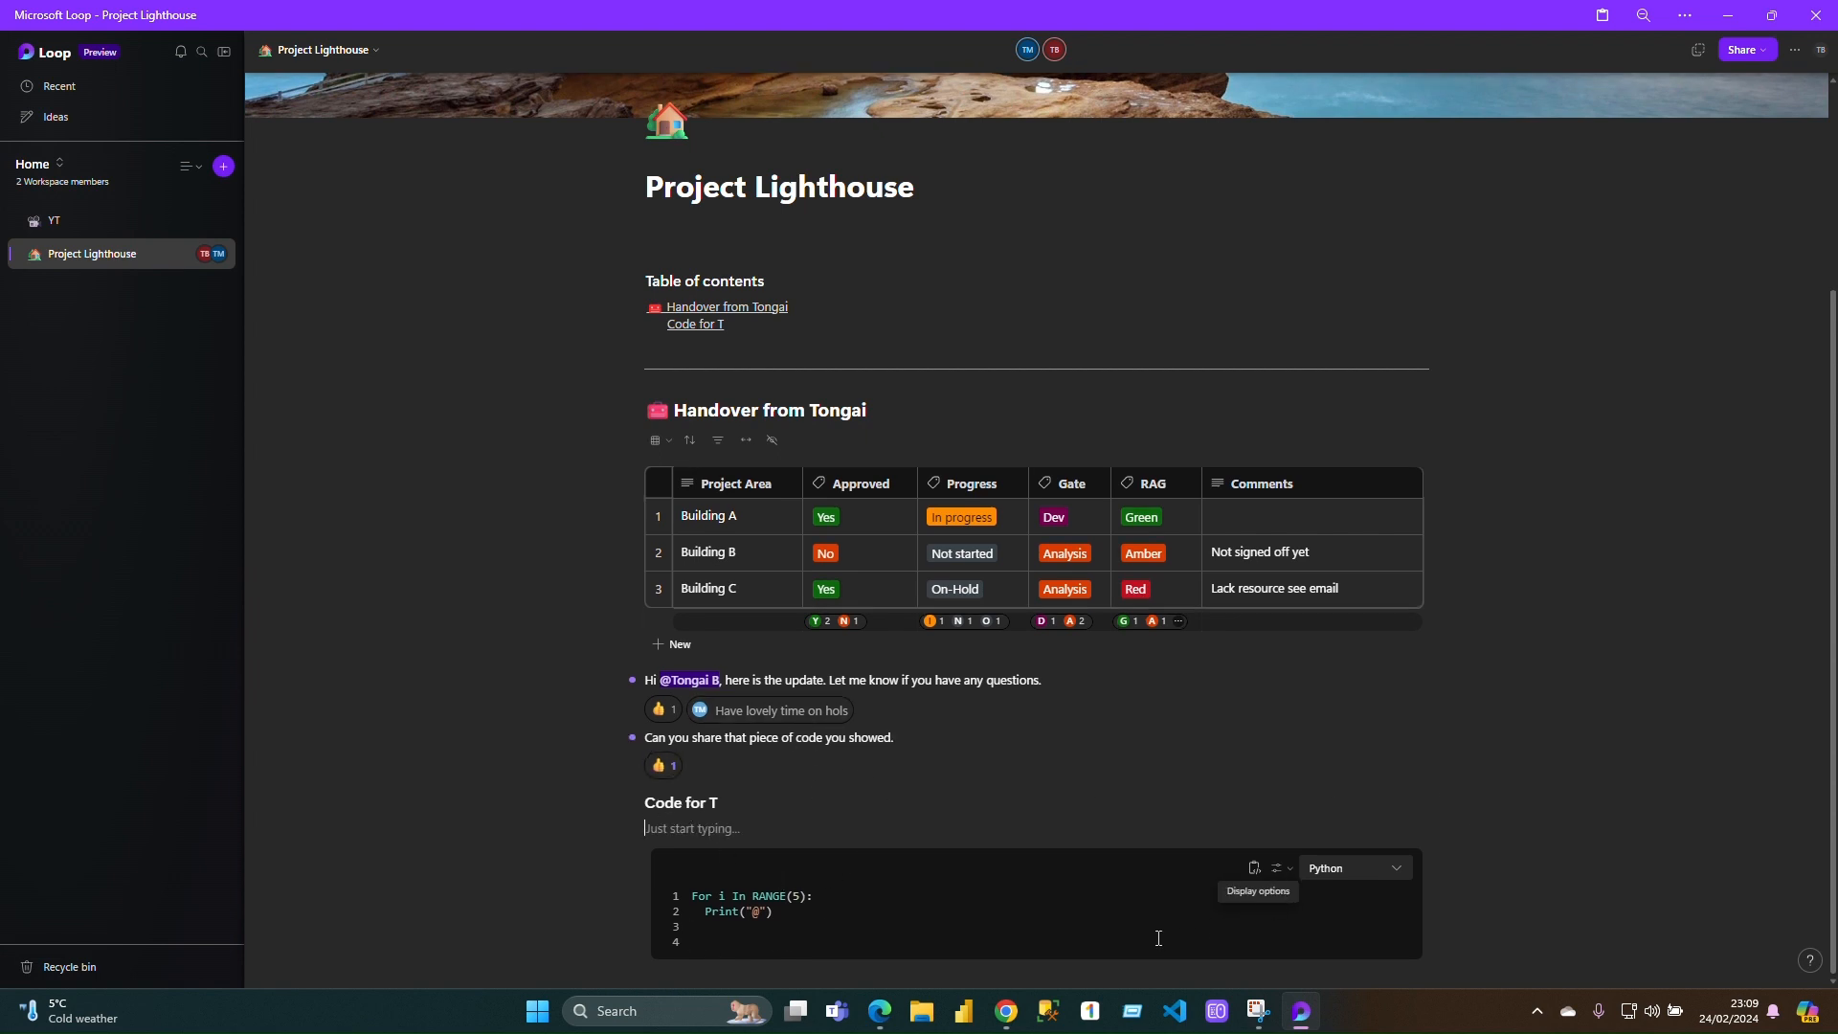
left_click(1278, 872)
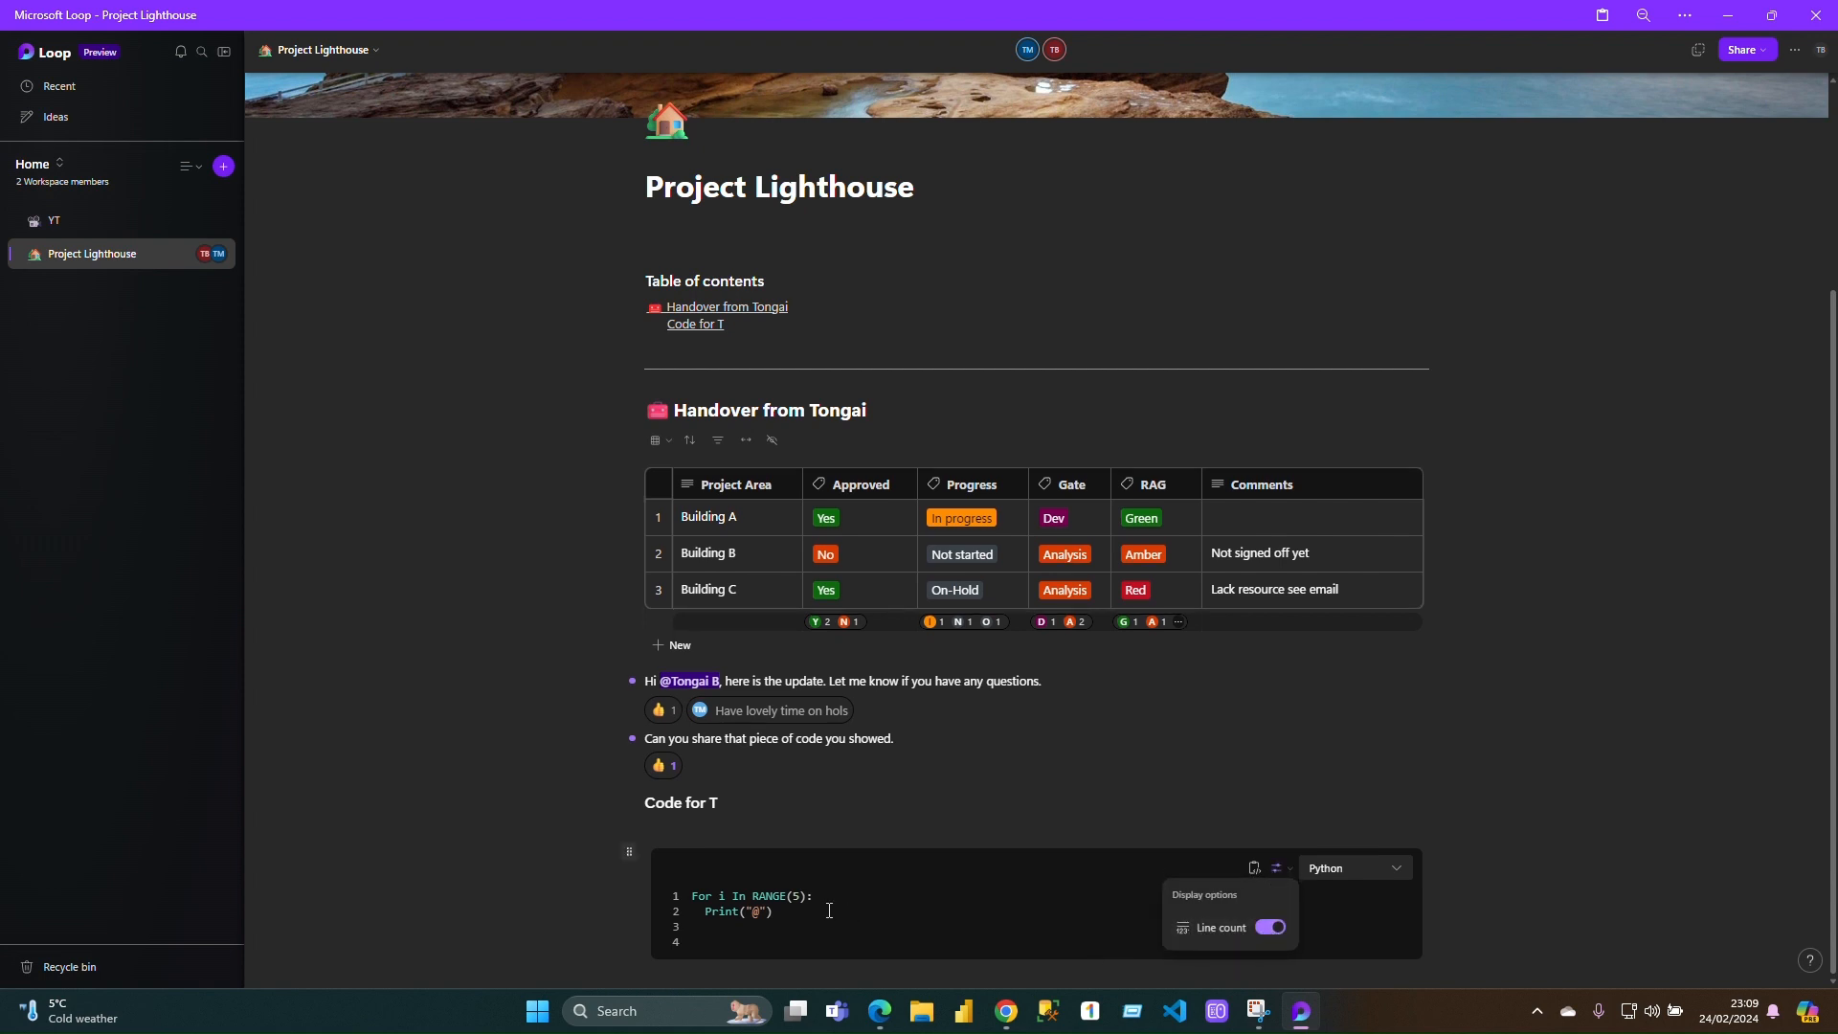
left_click(1270, 929)
left_click(1270, 929)
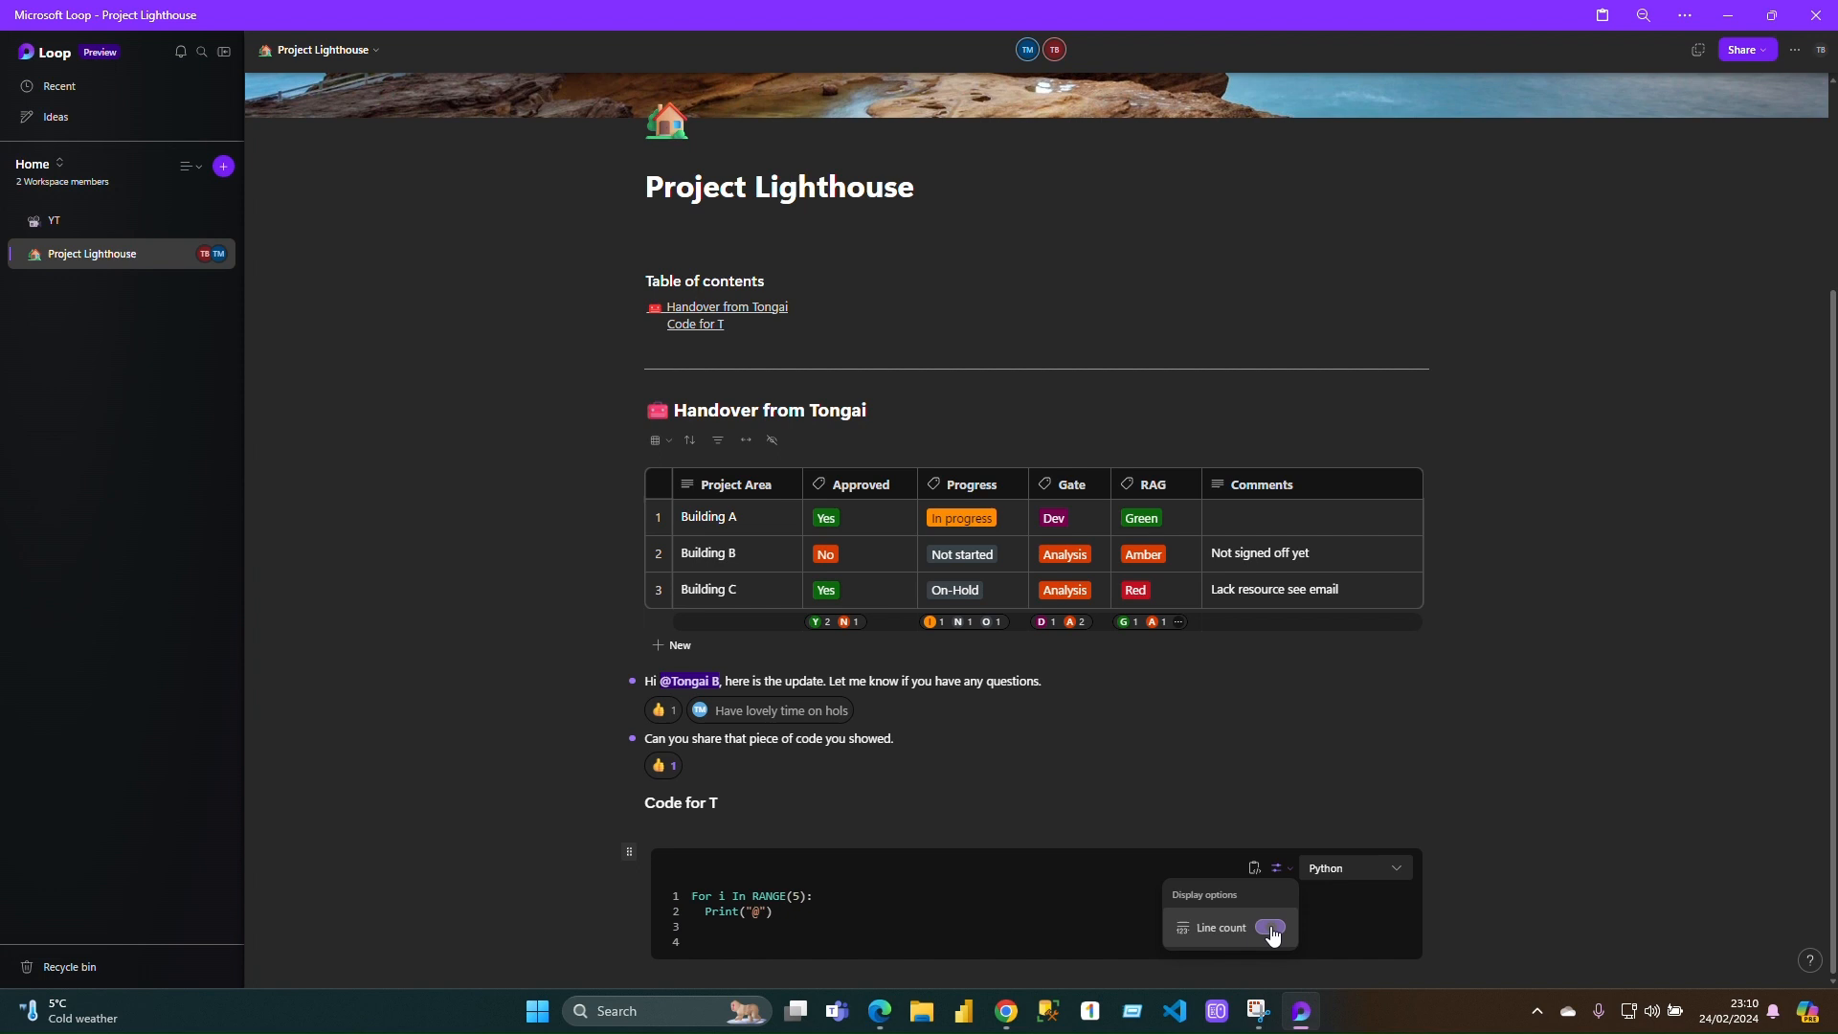
left_click(1255, 870)
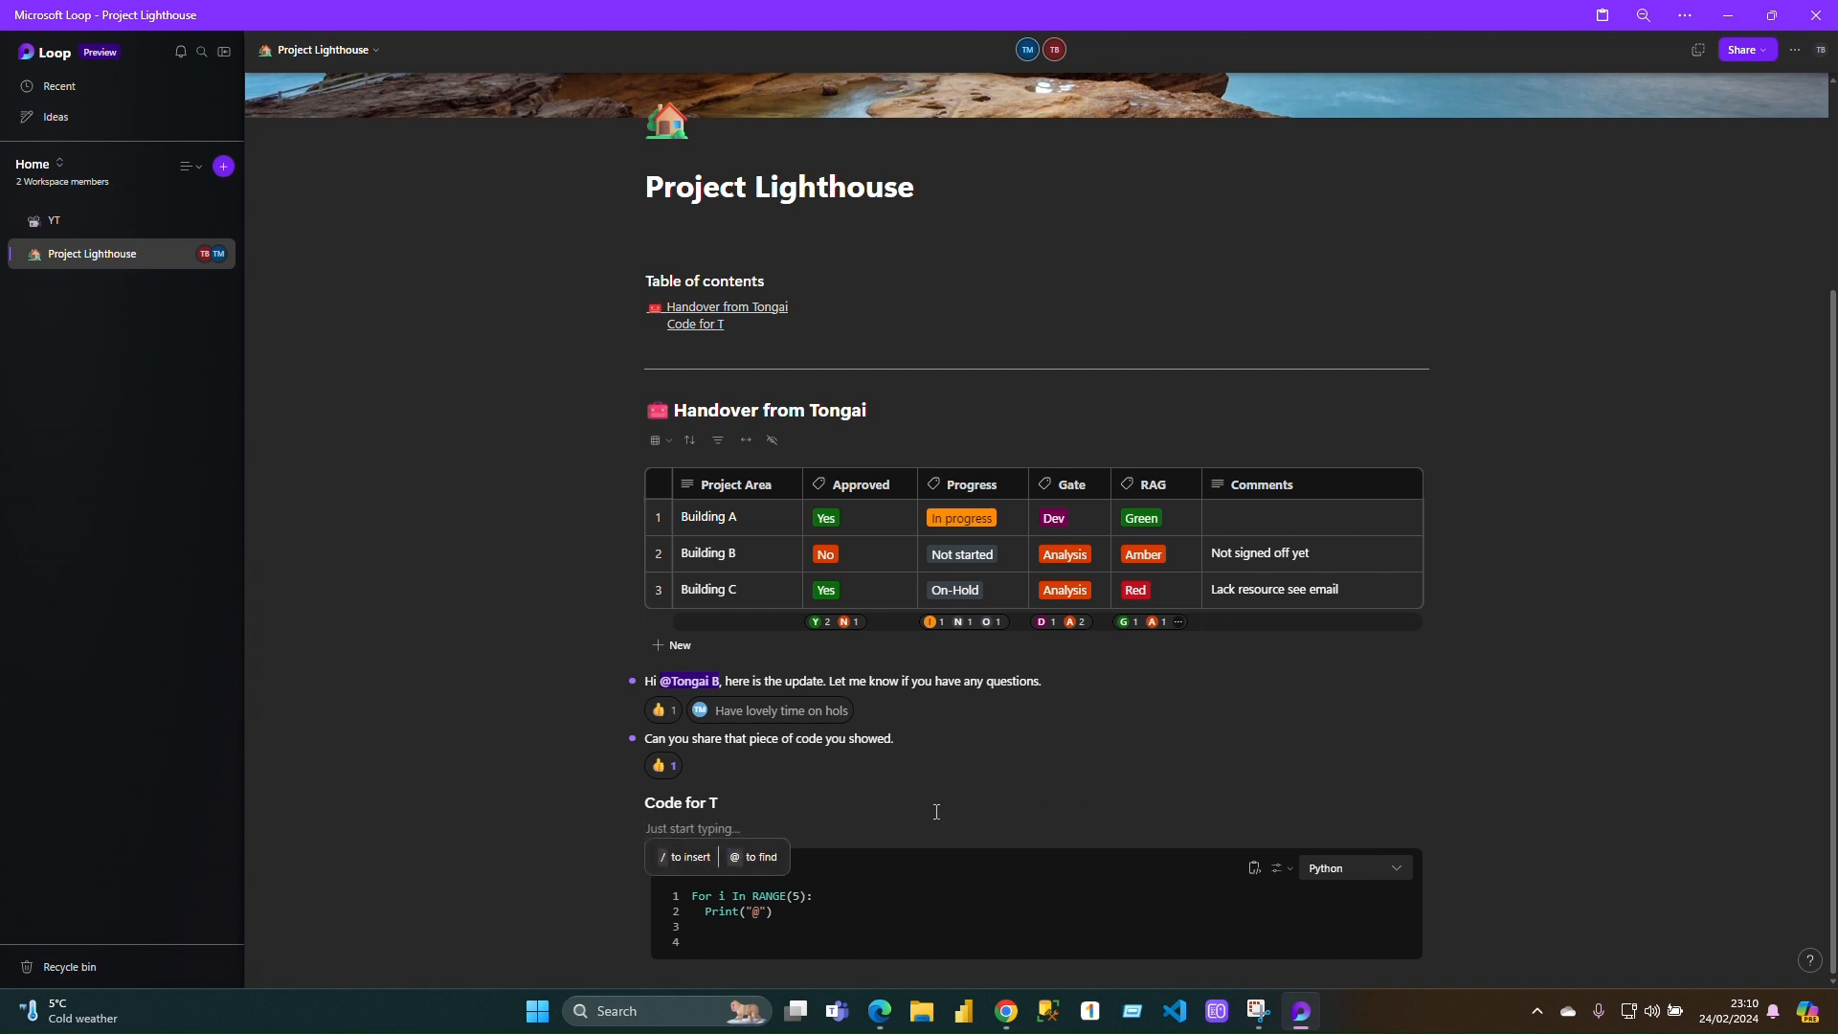
- Insert a callout between the "Code for T" heading and the code block reading "Hey T. see the code below"
type("/")
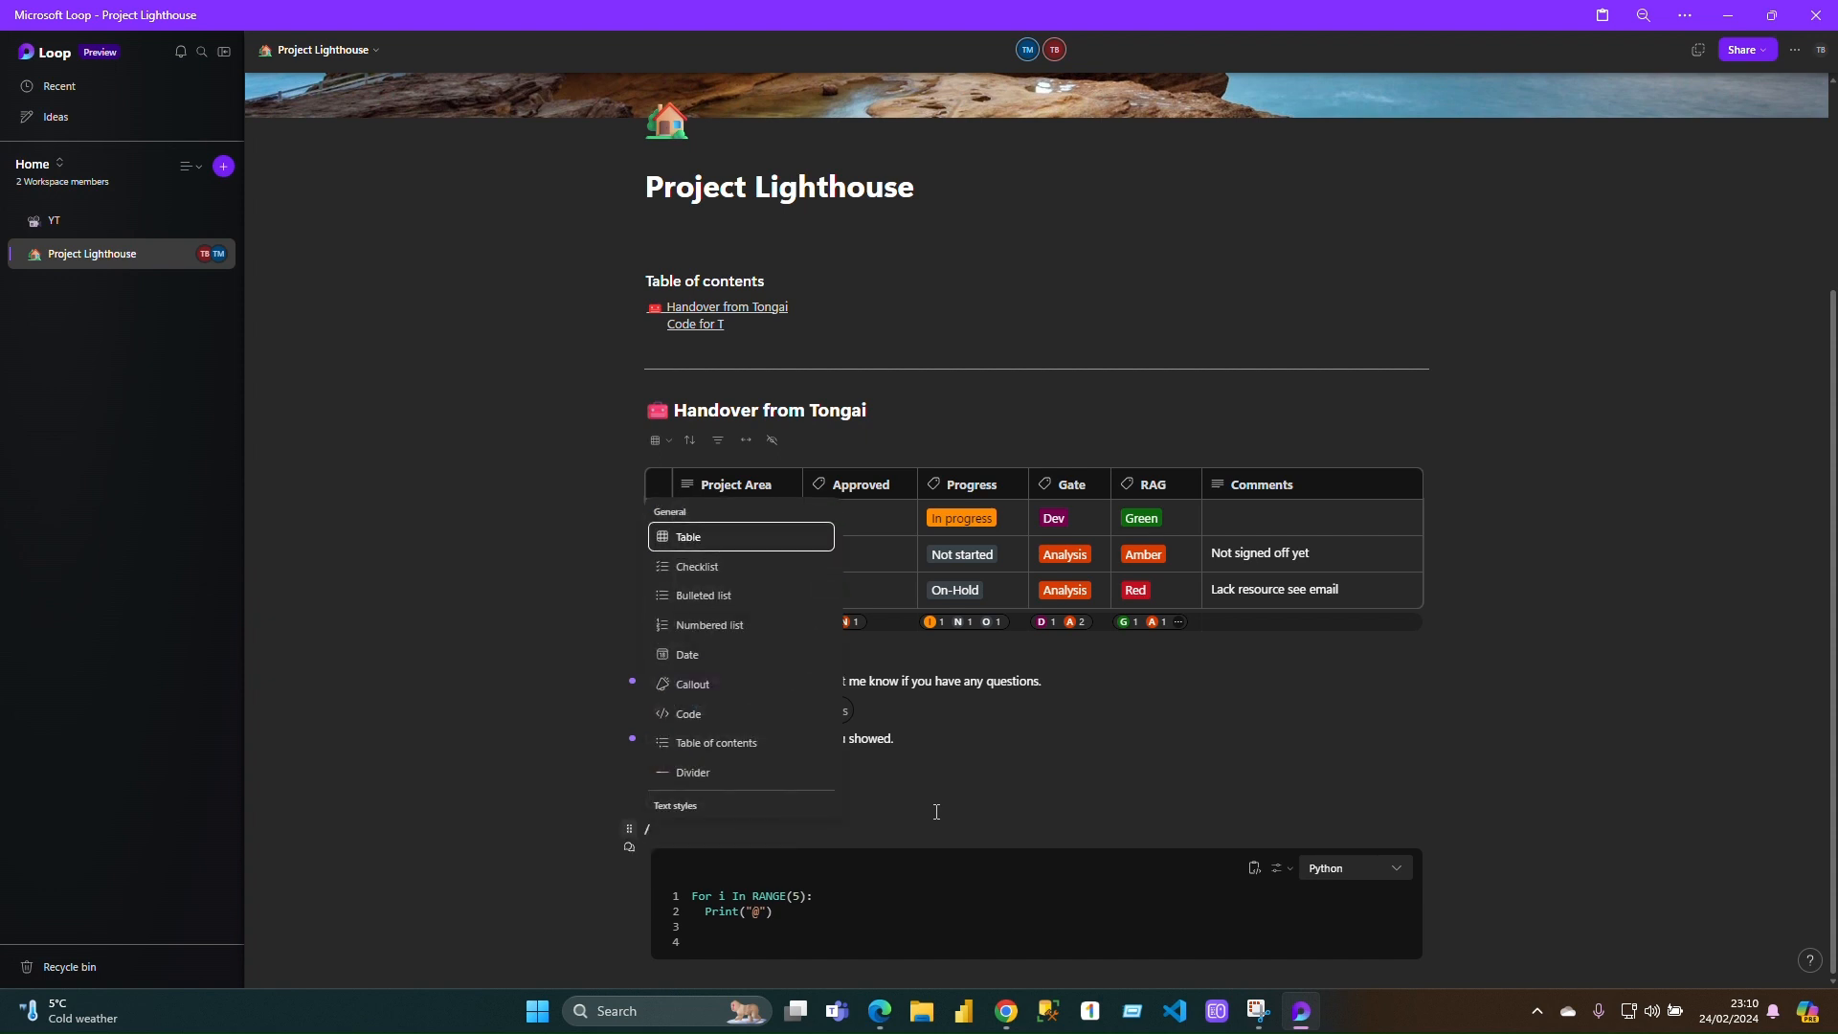
key("BackSpace")
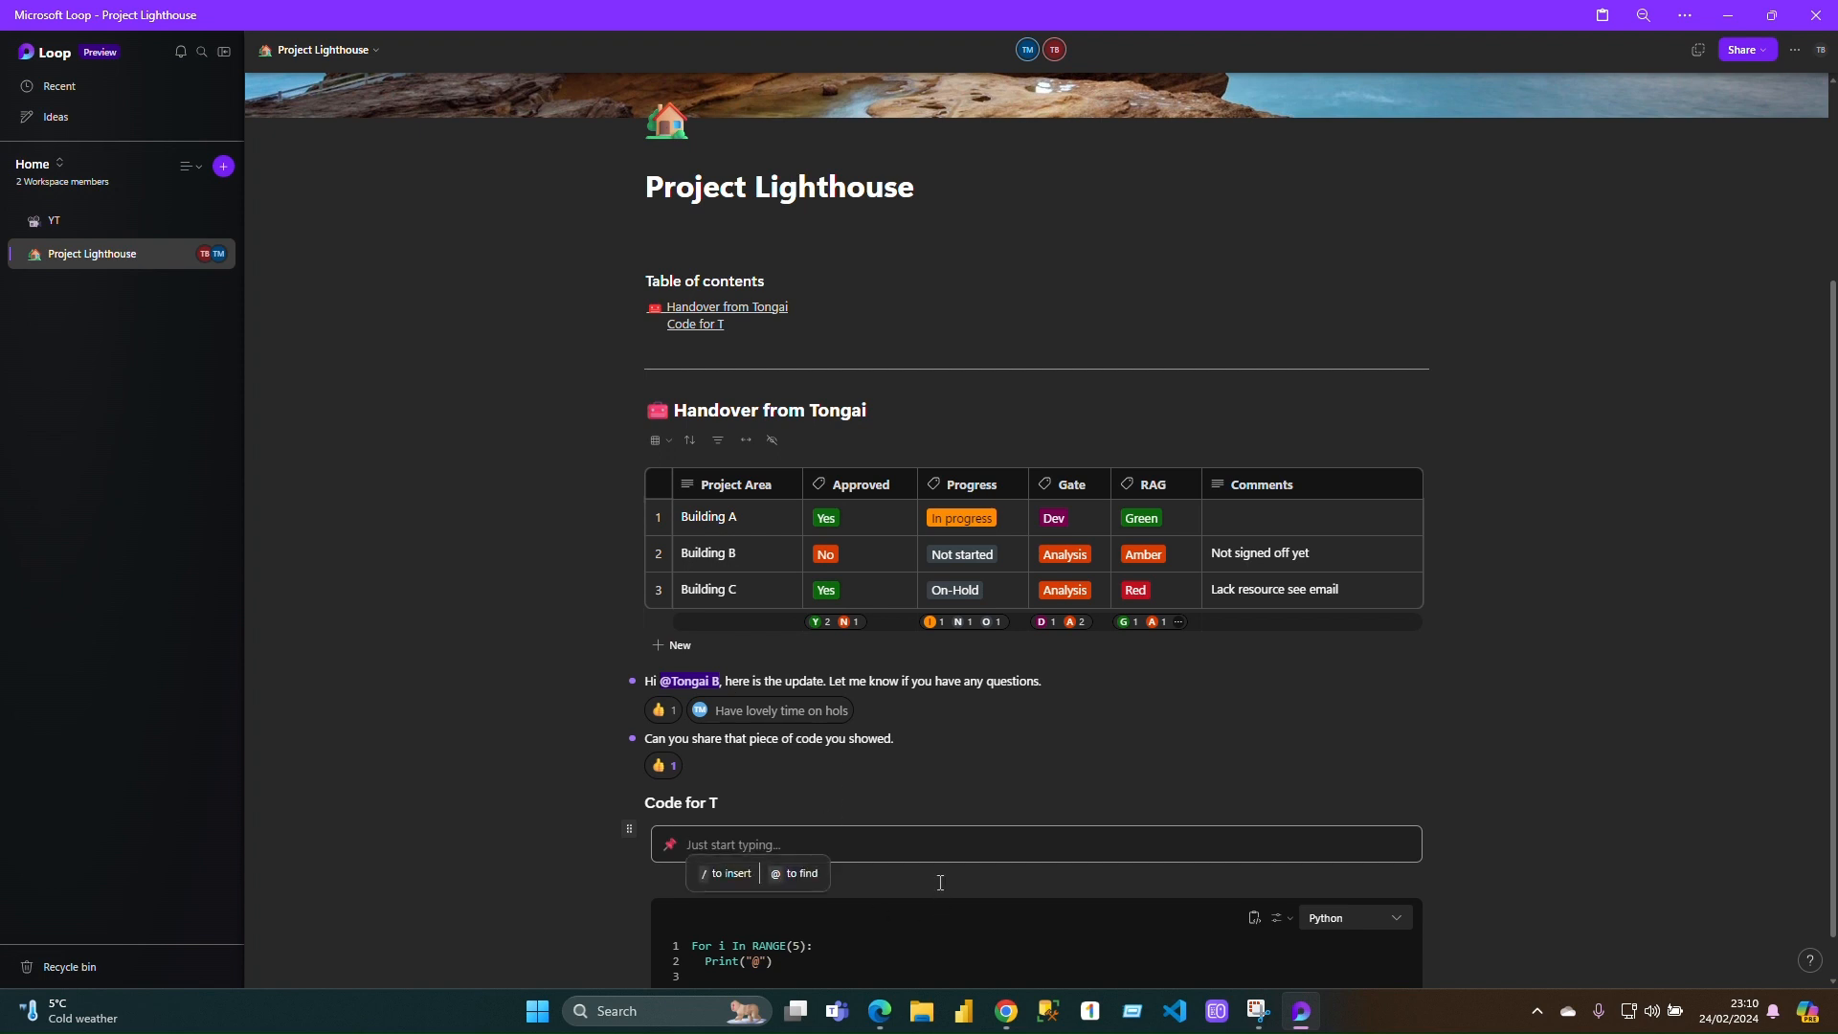
type("Hey")
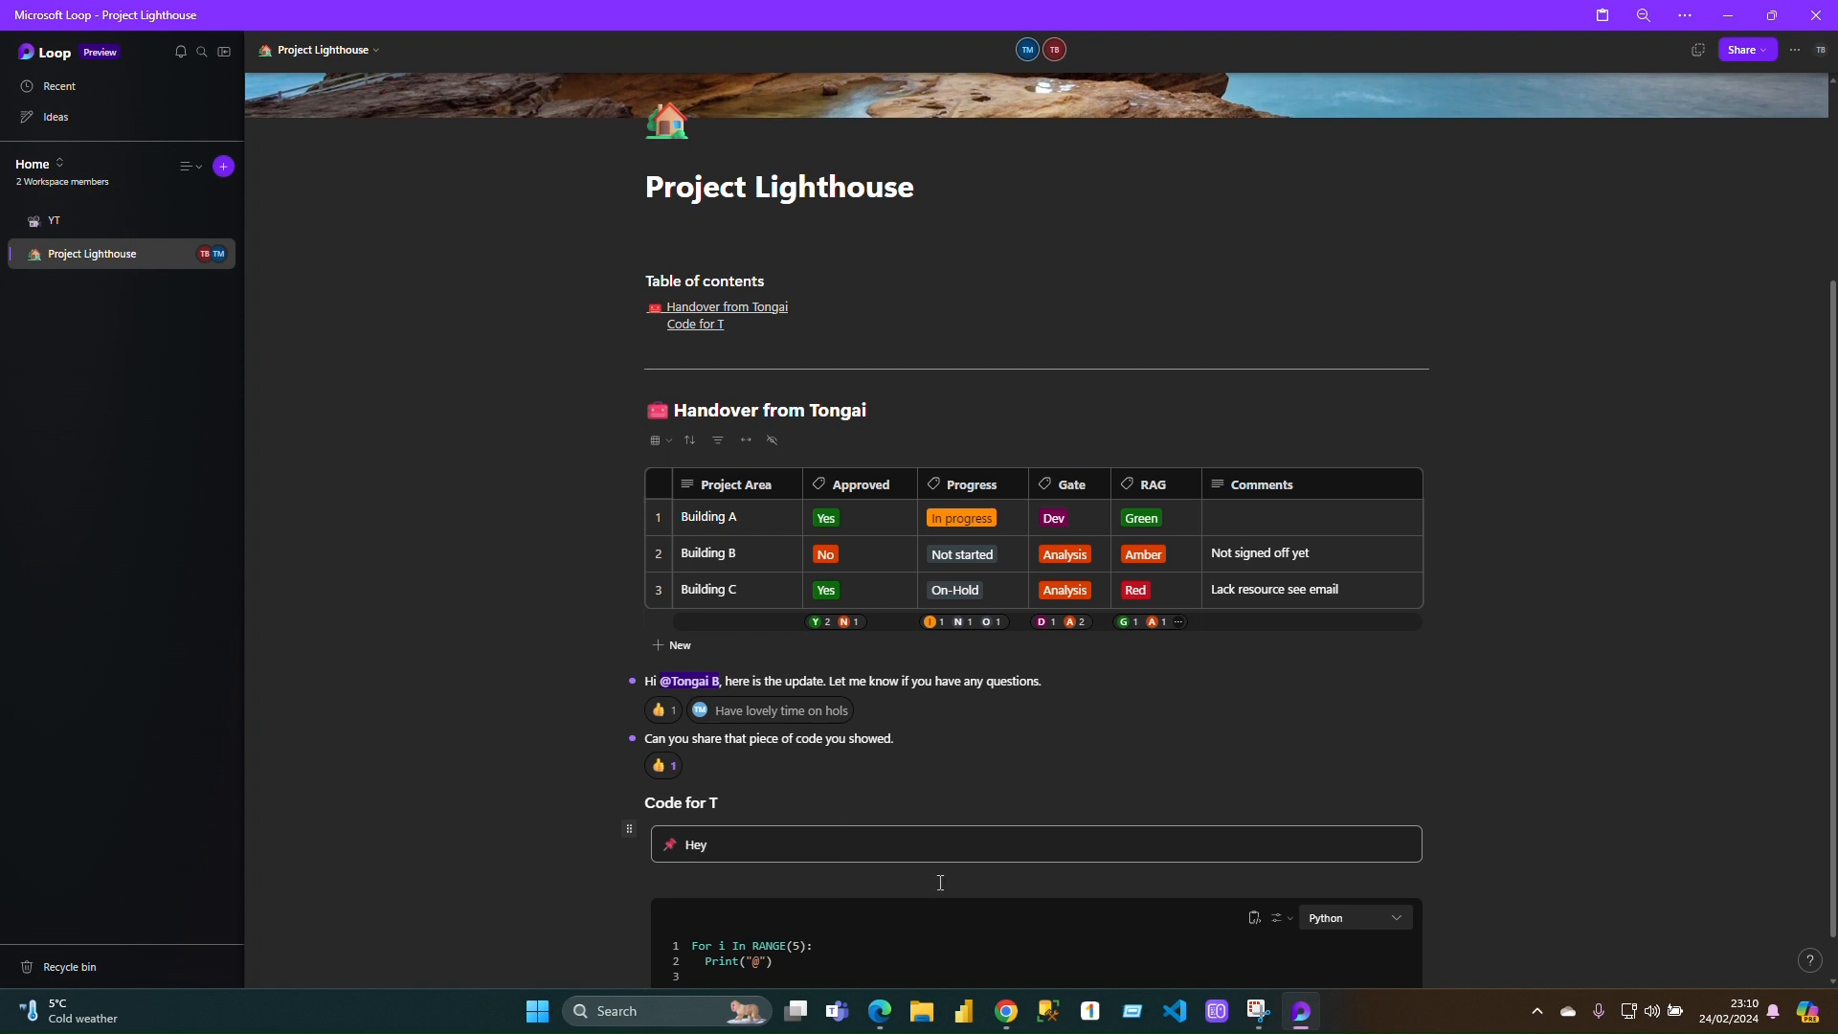
type(" T. see the code bele")
key("BackSpace")
type("ow")
left_click(1442, 761)
- Write "Thanks" on the line between the callout and the code block, and give it a thumbs-up reaction
scroll(934, 801, "down", 1)
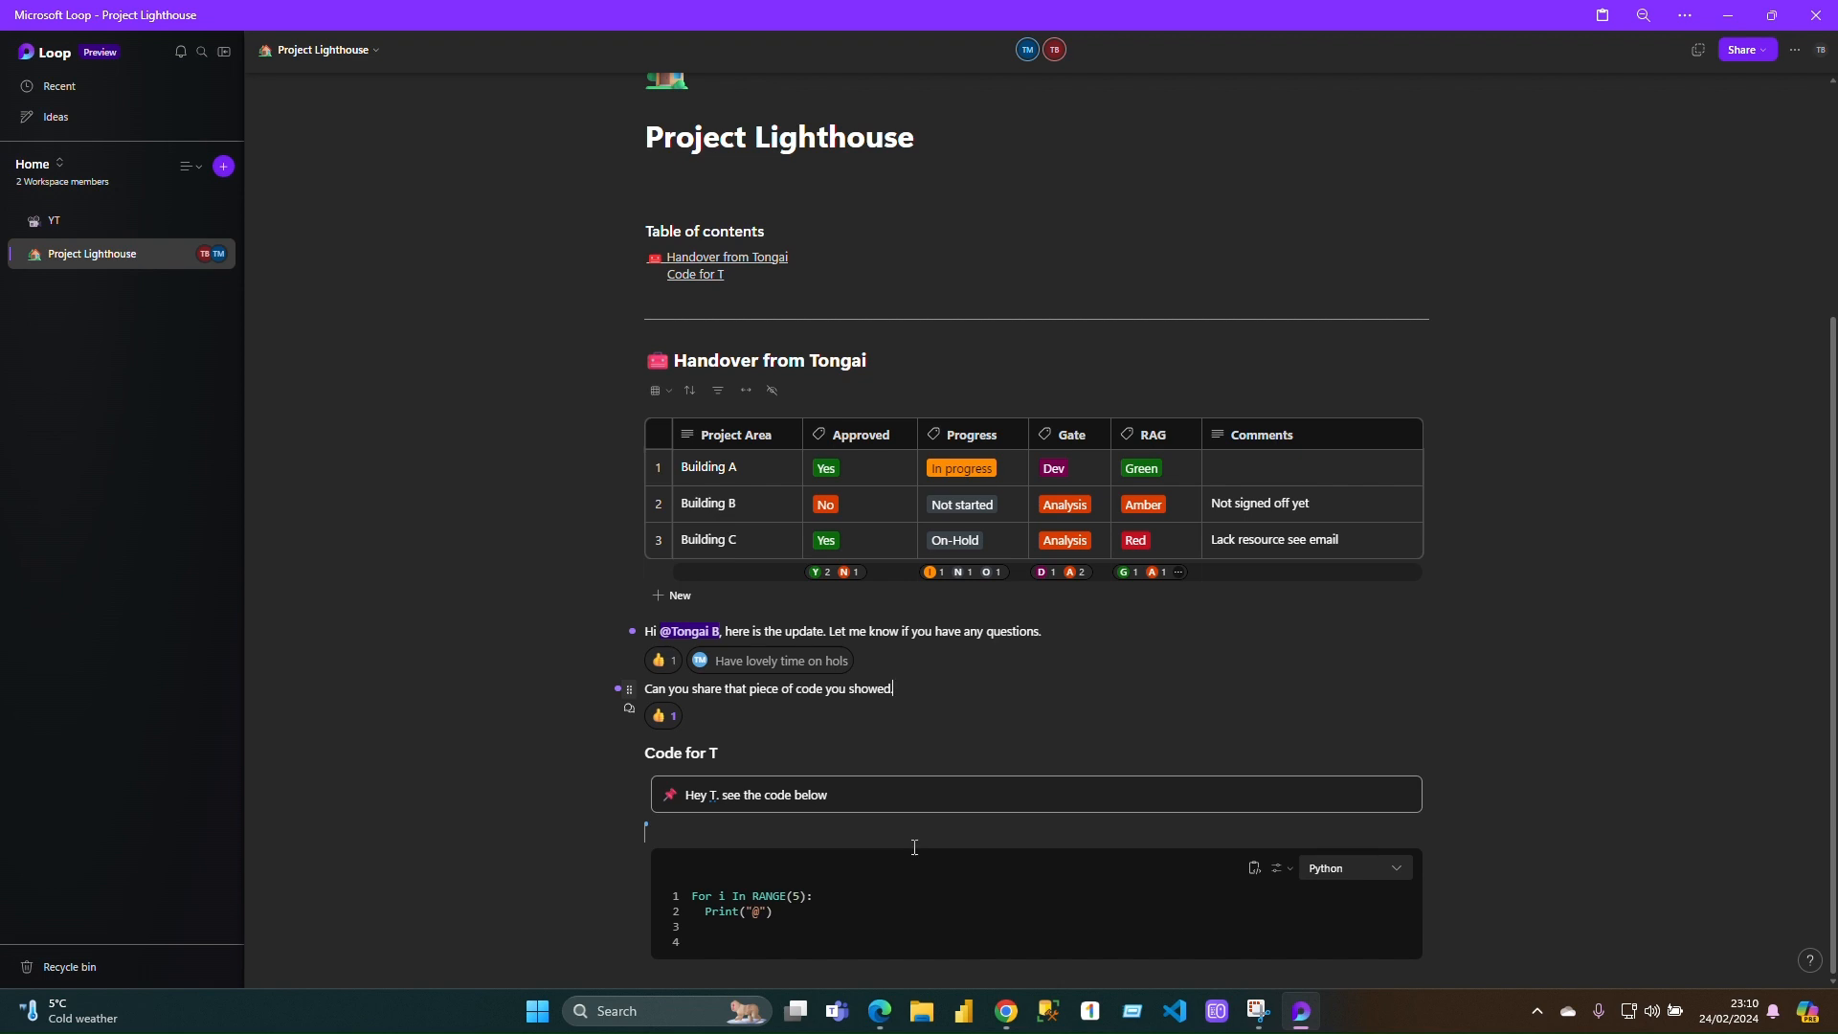
type("/")
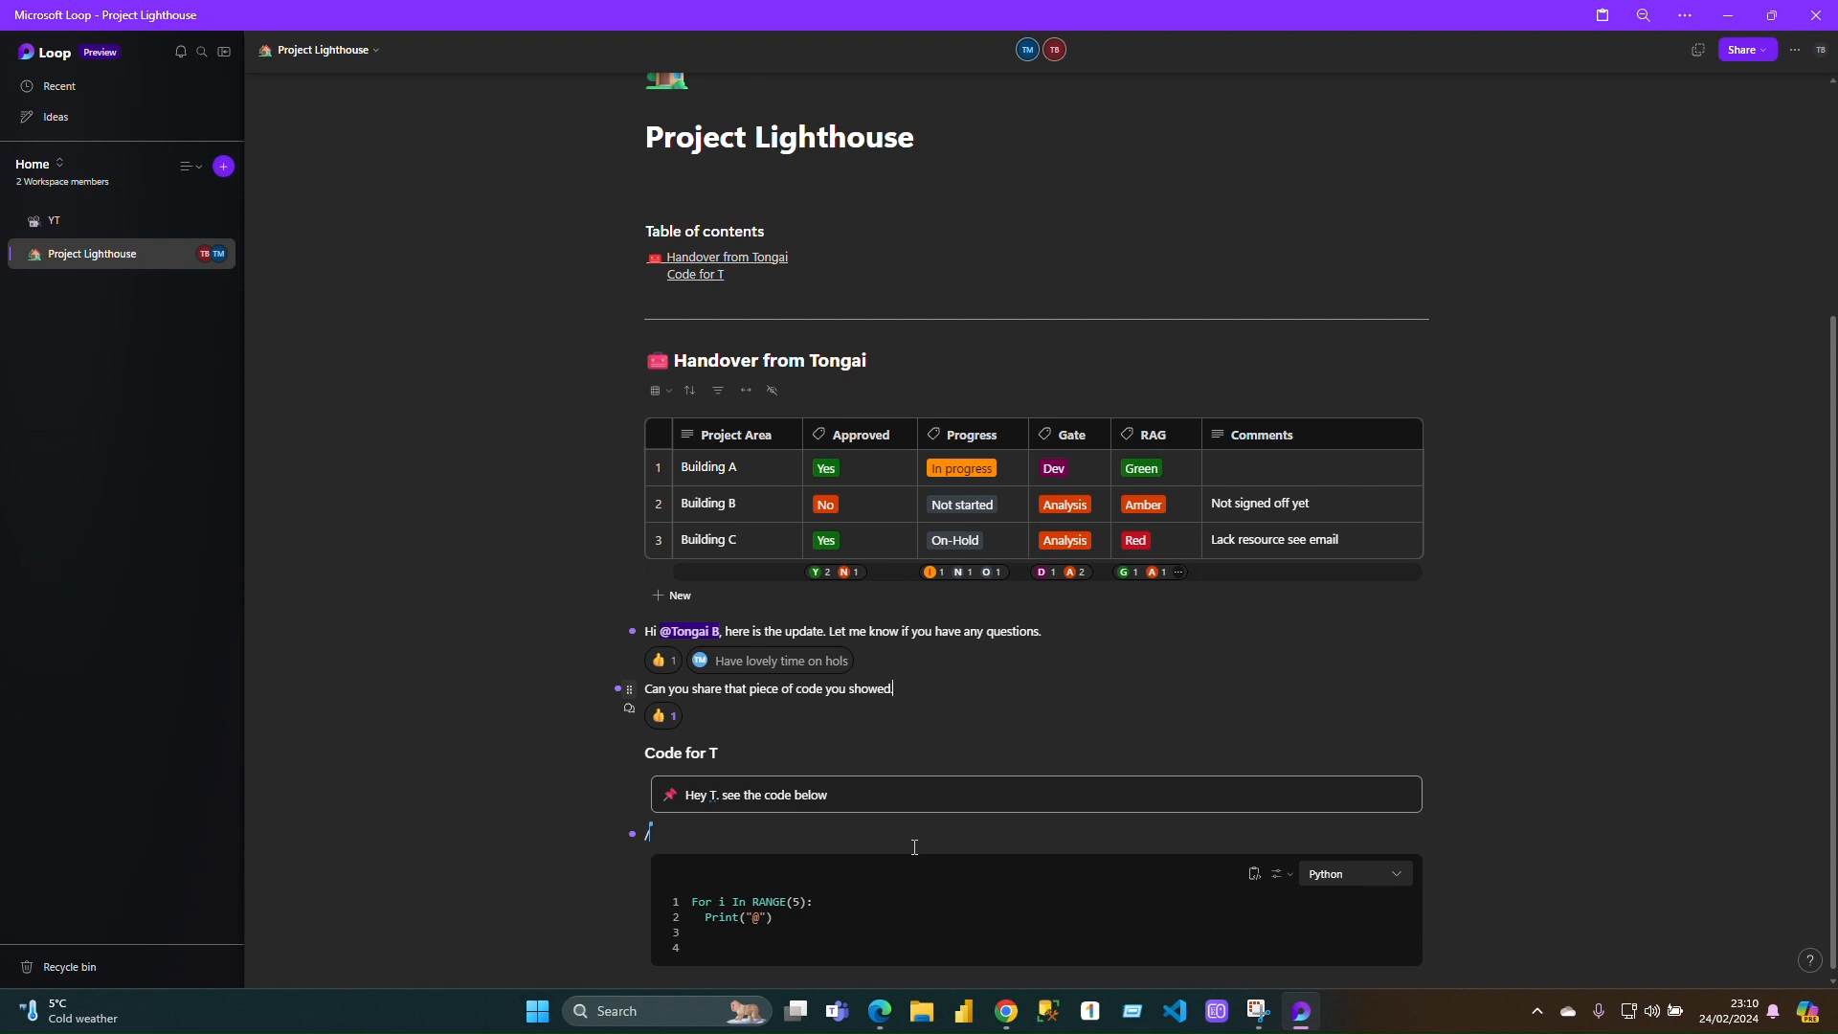
key("BackSpace")
type("Thanks")
left_click(628, 855)
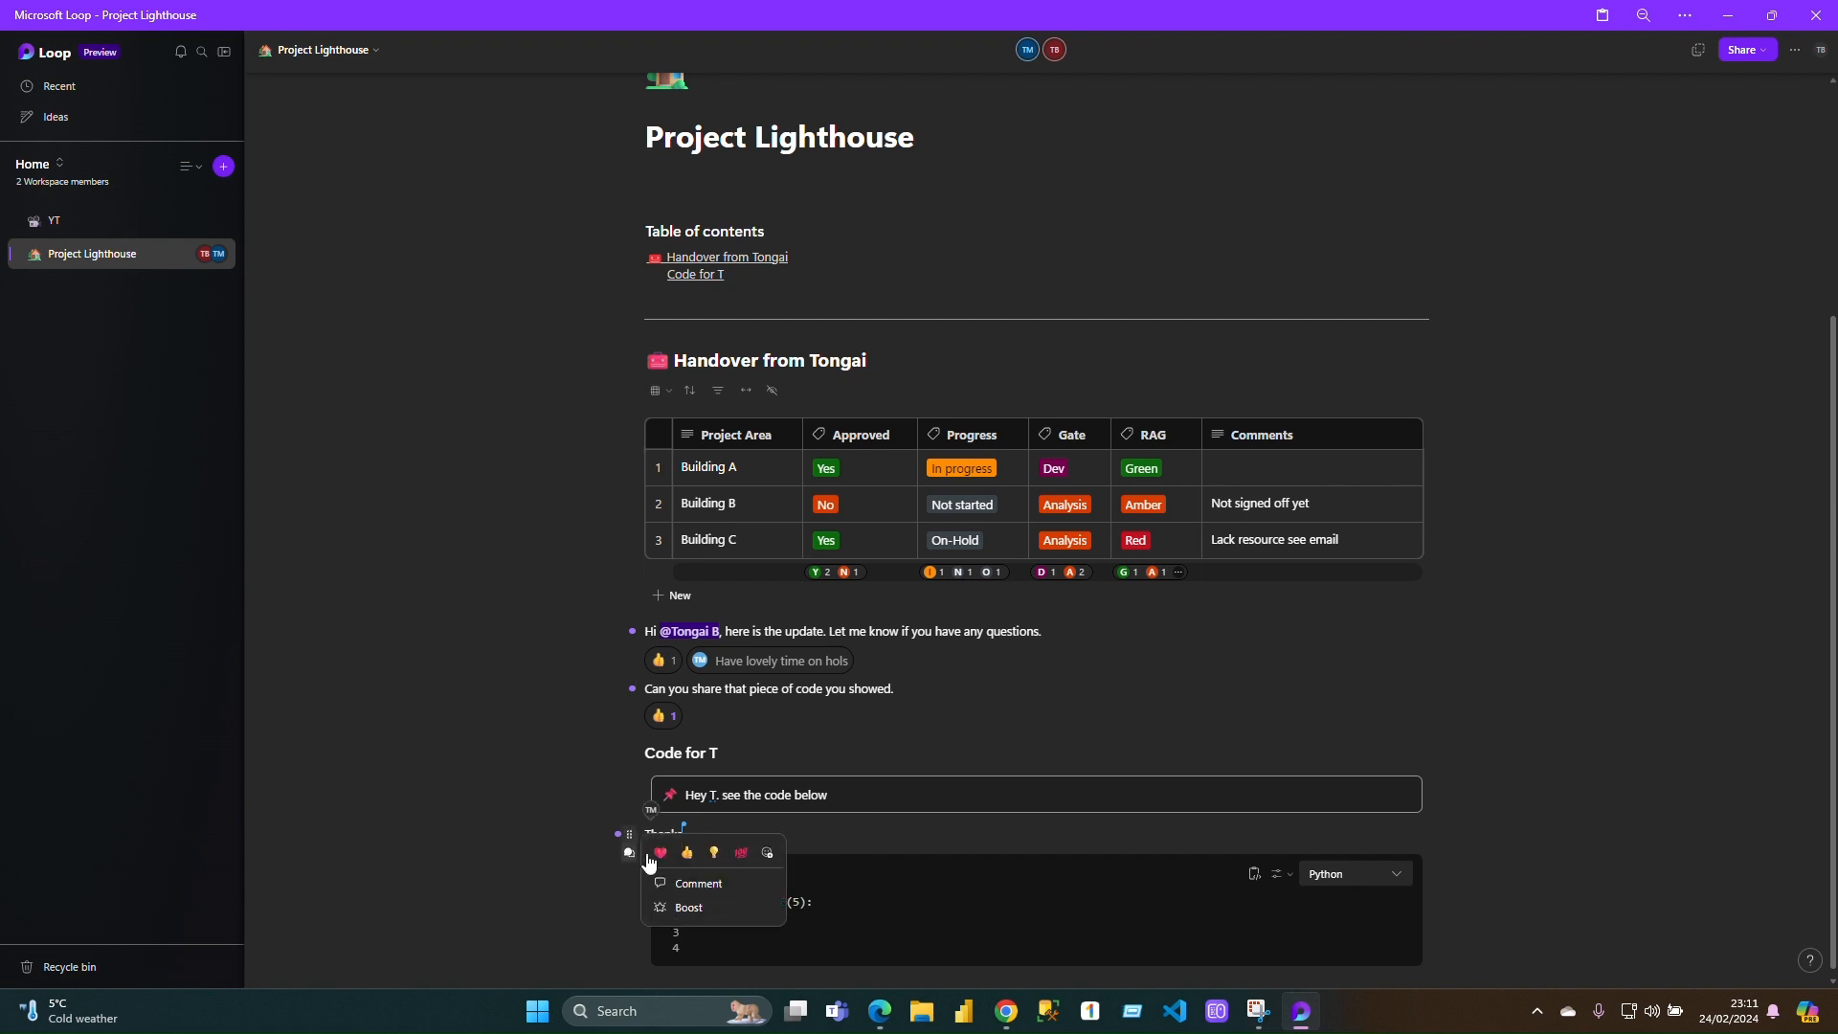
left_click(688, 855)
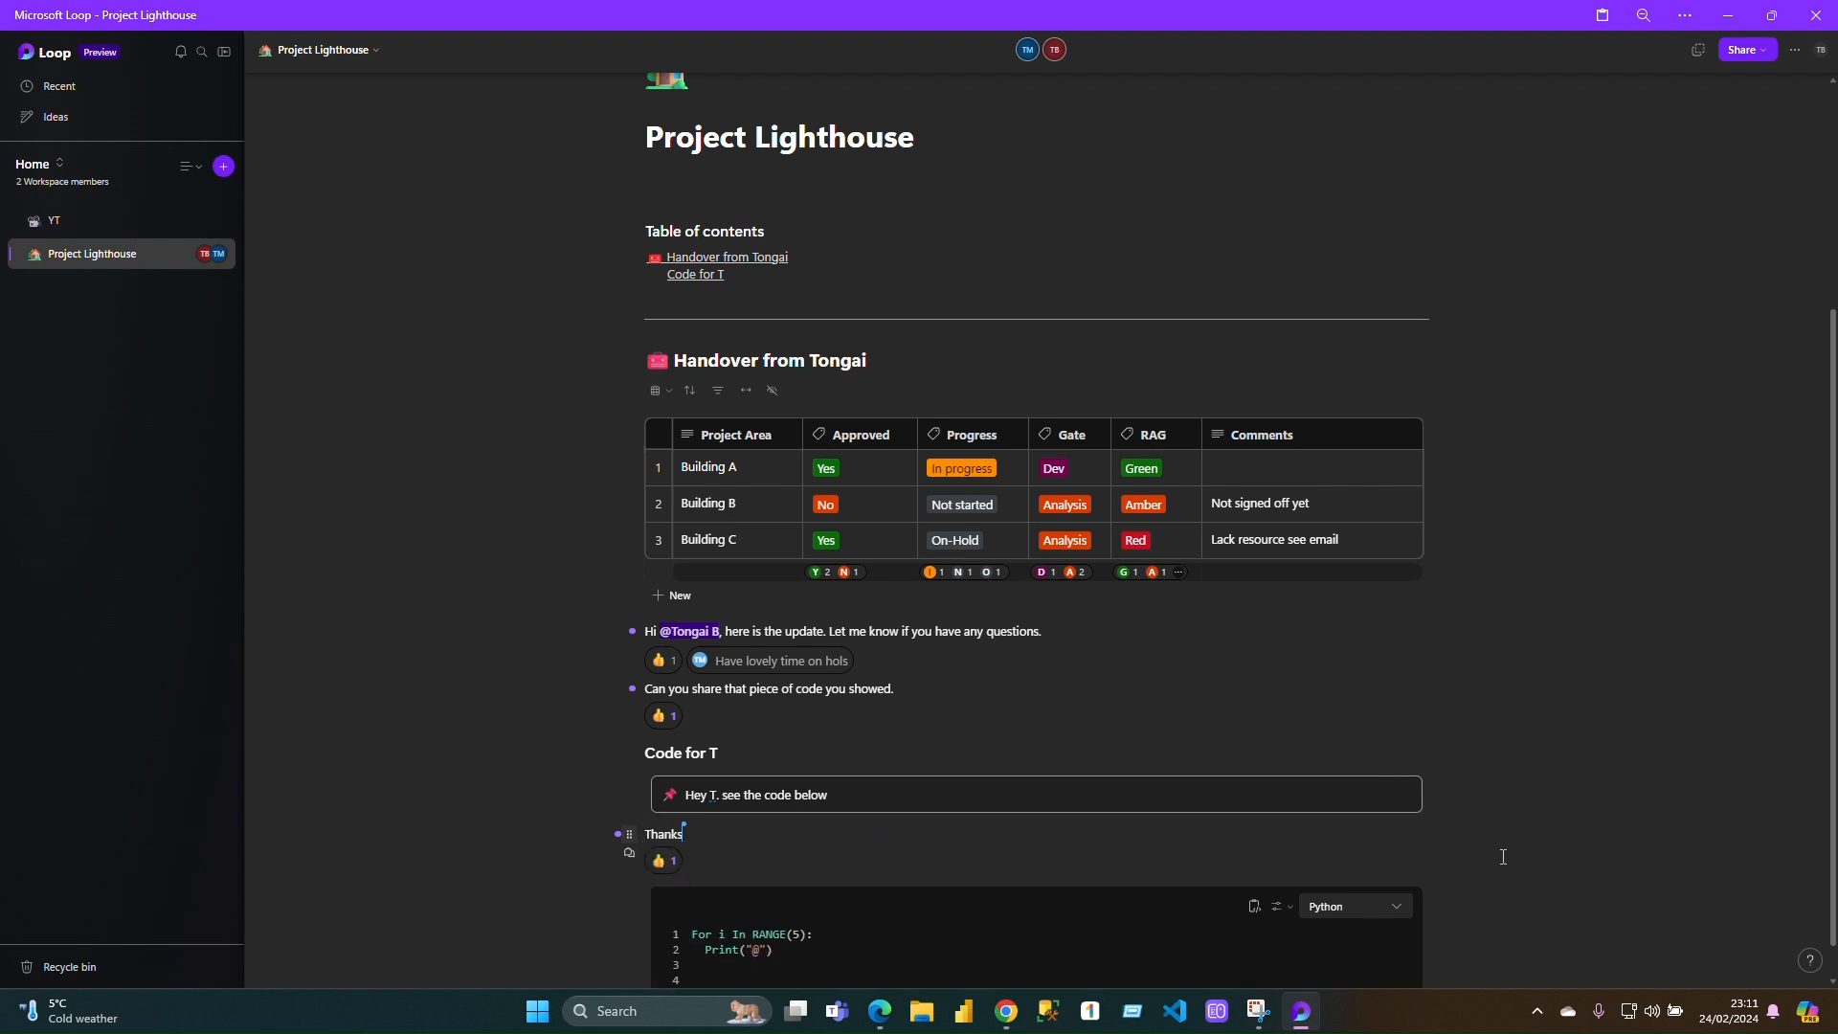
scroll(1503, 857, "down", 1)
scroll(1149, 718, "up", 4)
scroll(862, 612, "down", 4)
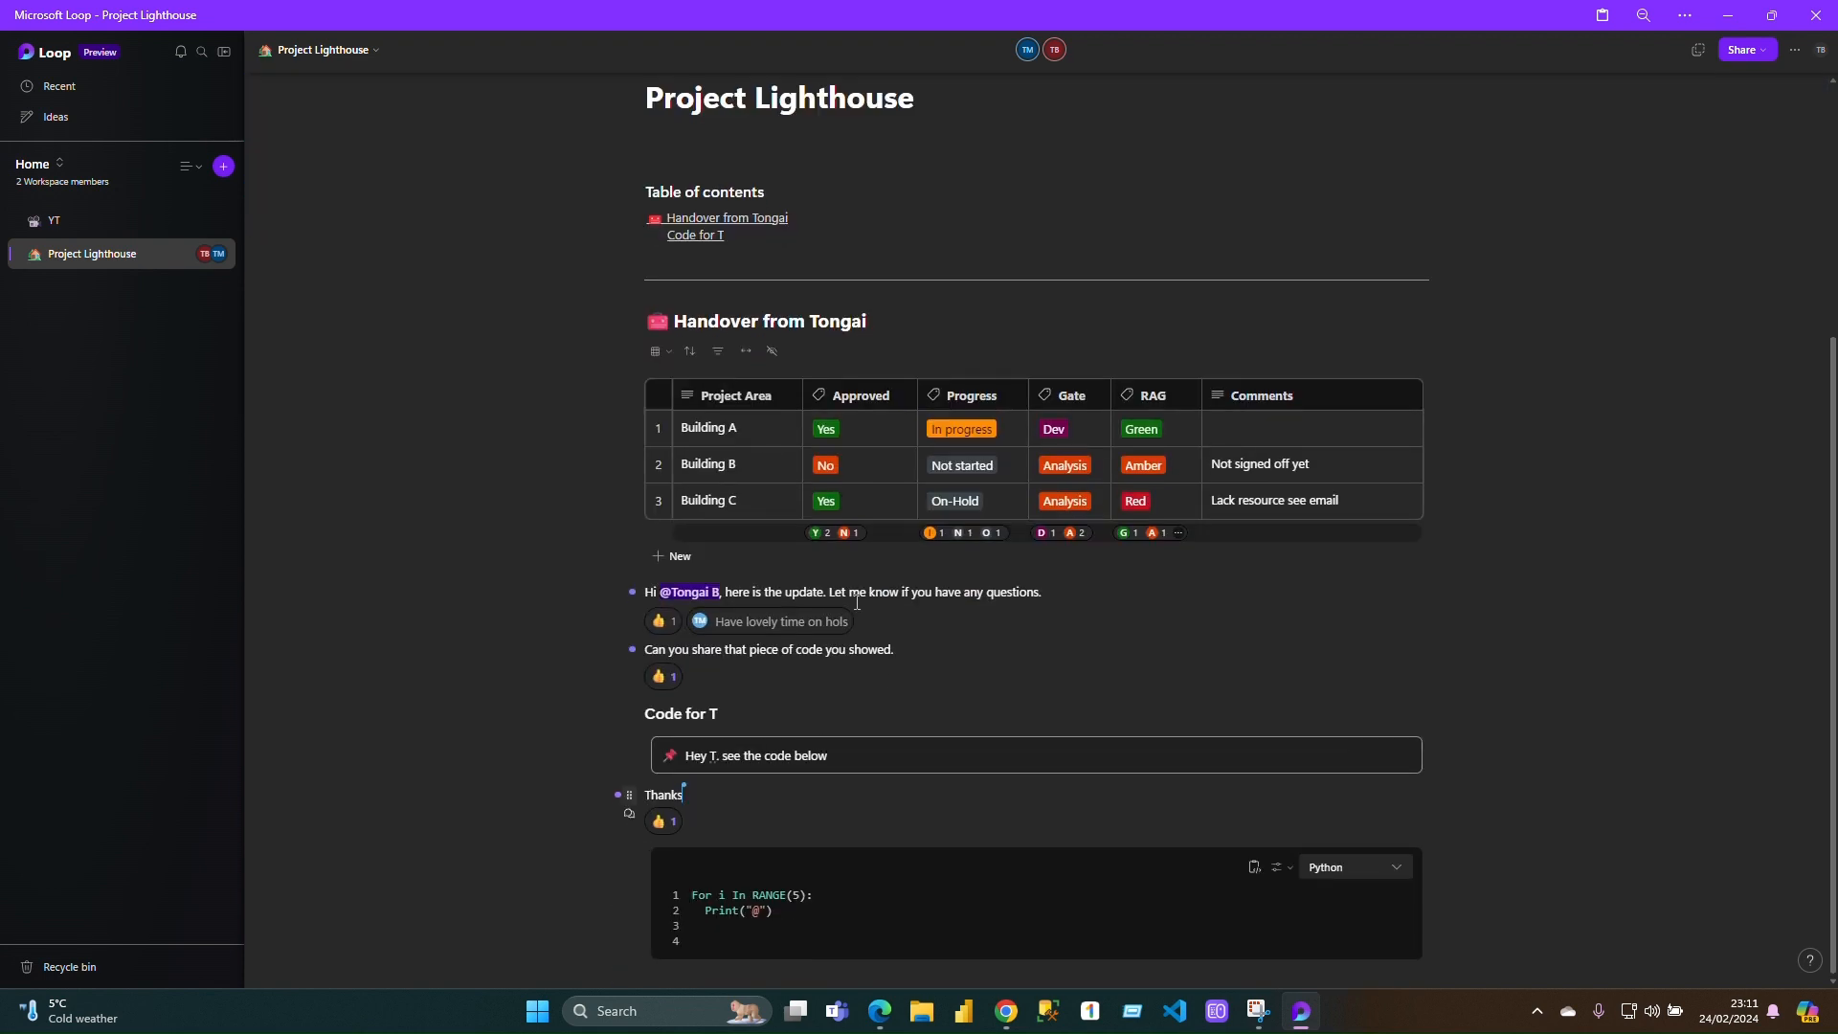